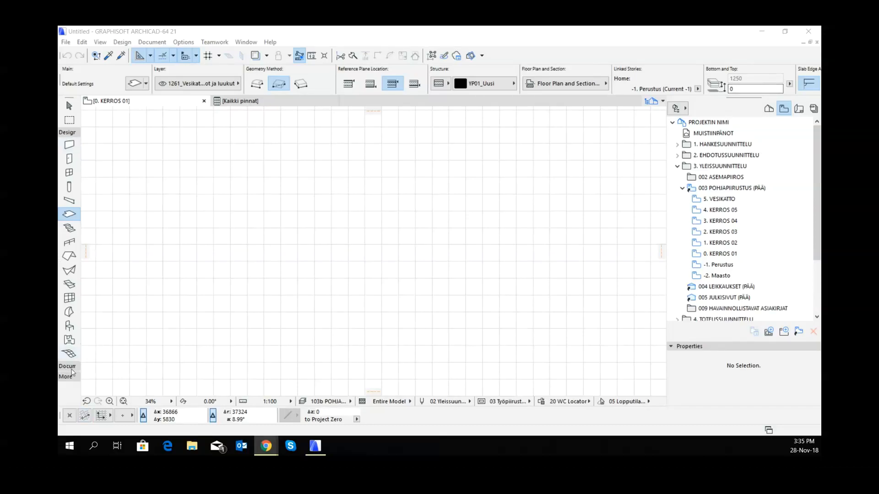
- Activate the Spline tool and set its default to a closed spline
{"action": "left_click", "coordinate": [69, 369]}
{"action": "scroll", "coordinate": [71, 381], "scroll_direction": "down", "scroll_amount": 6}
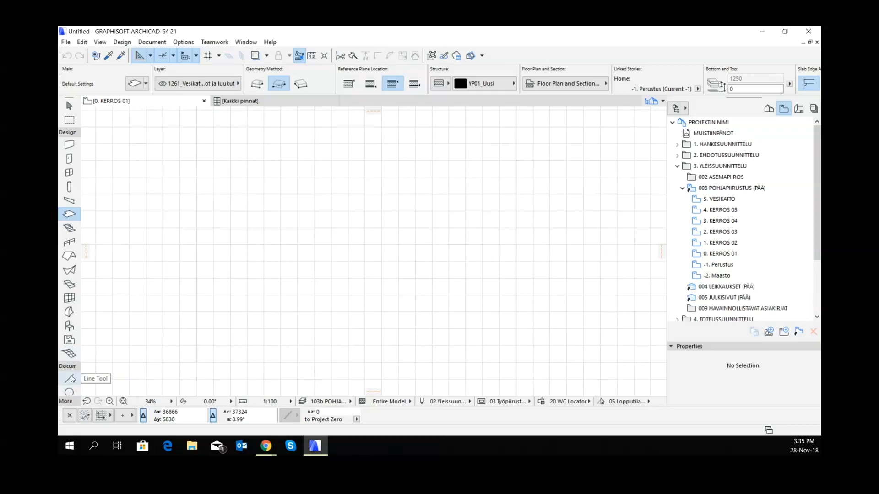
{"action": "scroll", "coordinate": [73, 385], "scroll_direction": "down", "scroll_amount": 8}
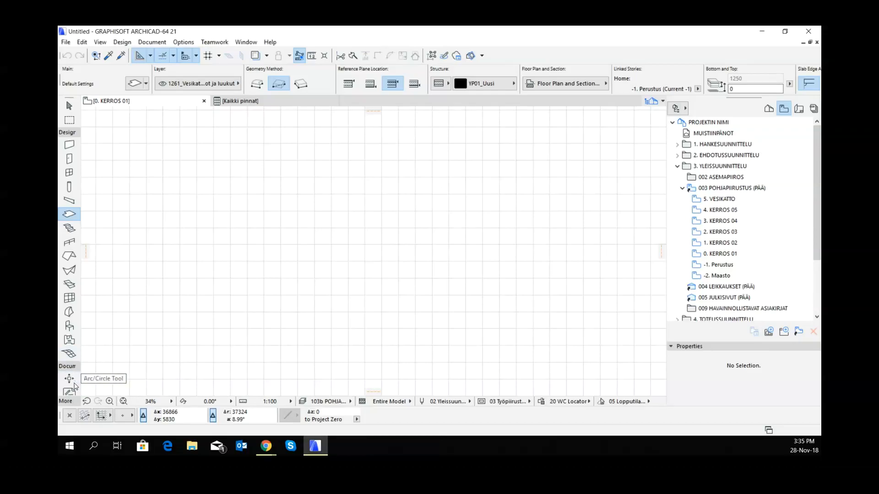
{"action": "left_click", "coordinate": [74, 401]}
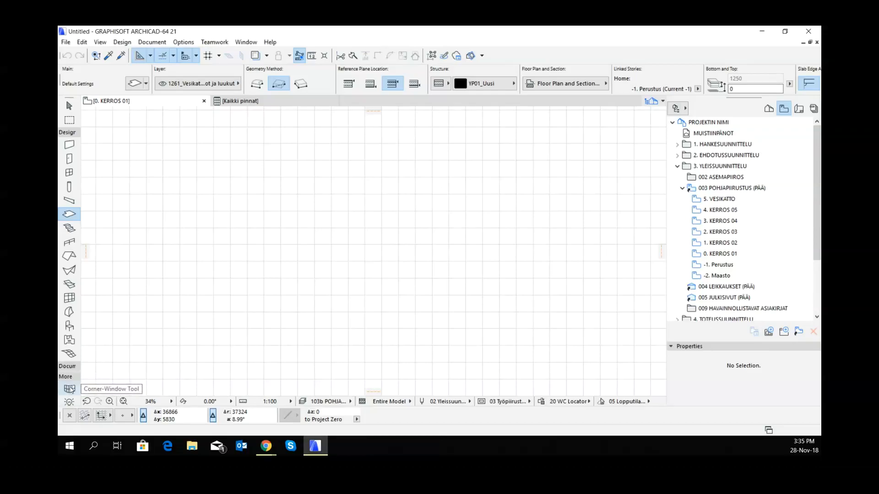
{"action": "left_click", "coordinate": [67, 133]}
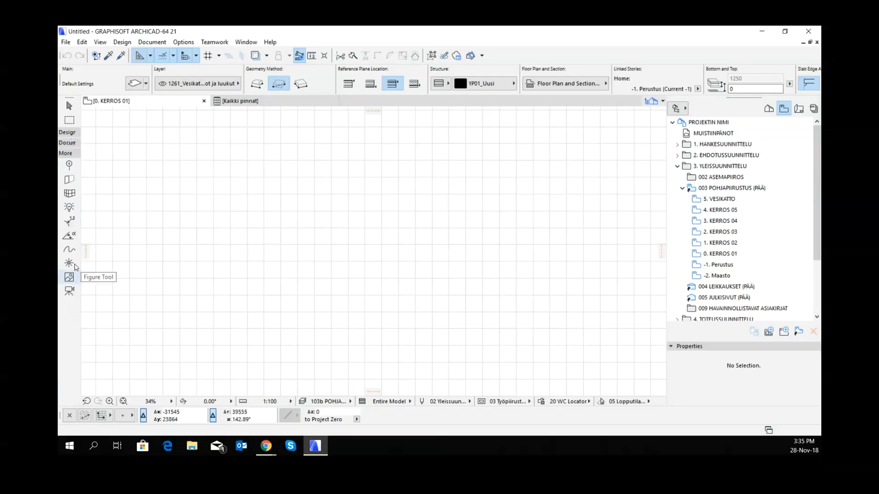
{"action": "left_click", "coordinate": [69, 250]}
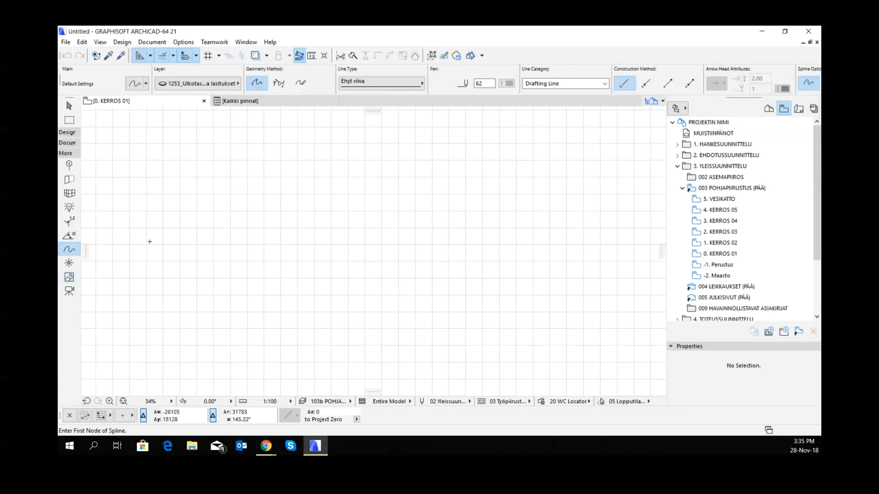
{"action": "left_click", "coordinate": [147, 85]}
{"action": "left_click", "coordinate": [146, 85]}
{"action": "left_click", "coordinate": [135, 83]}
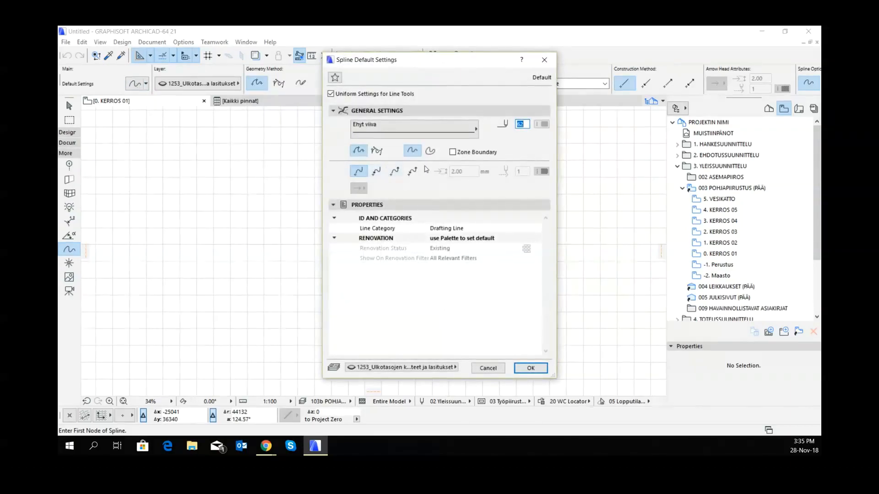
{"action": "left_click", "coordinate": [432, 152]}
{"action": "left_click", "coordinate": [531, 368]}
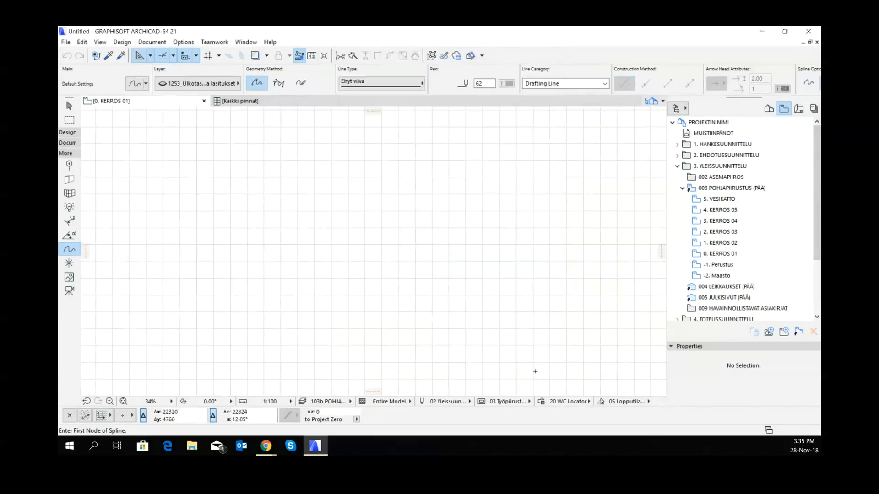
- Draw a closed, bean-shaped spline on ARCHICAD Layer in the middle of the floor plan
{"action": "left_click", "coordinate": [215, 86]}
{"action": "left_click", "coordinate": [280, 73]}
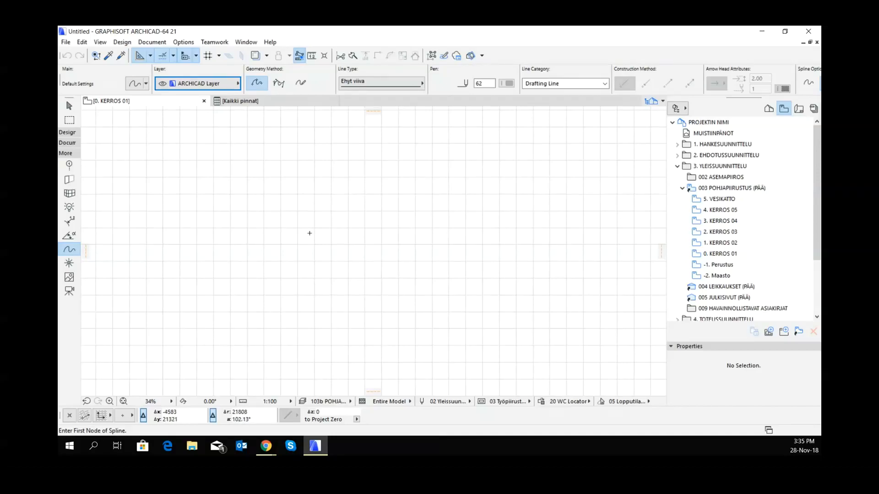
{"action": "left_click", "coordinate": [301, 225]}
{"action": "left_click", "coordinate": [336, 207]}
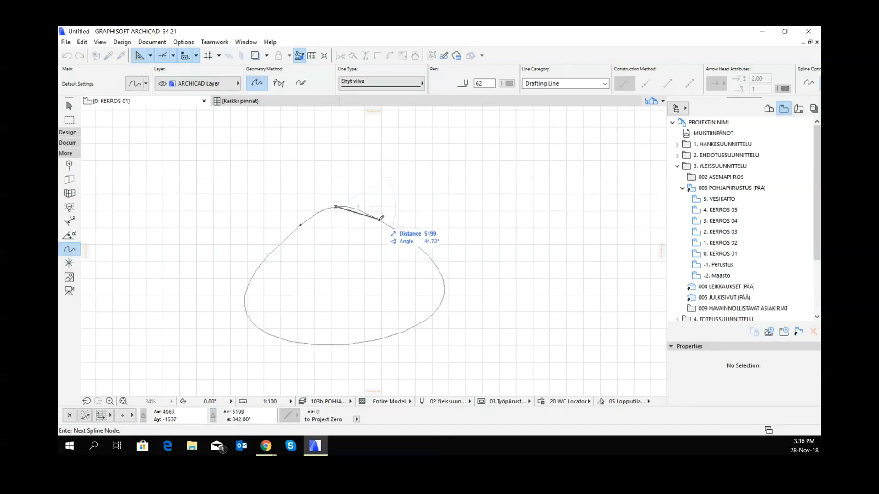
{"action": "left_click", "coordinate": [388, 229]}
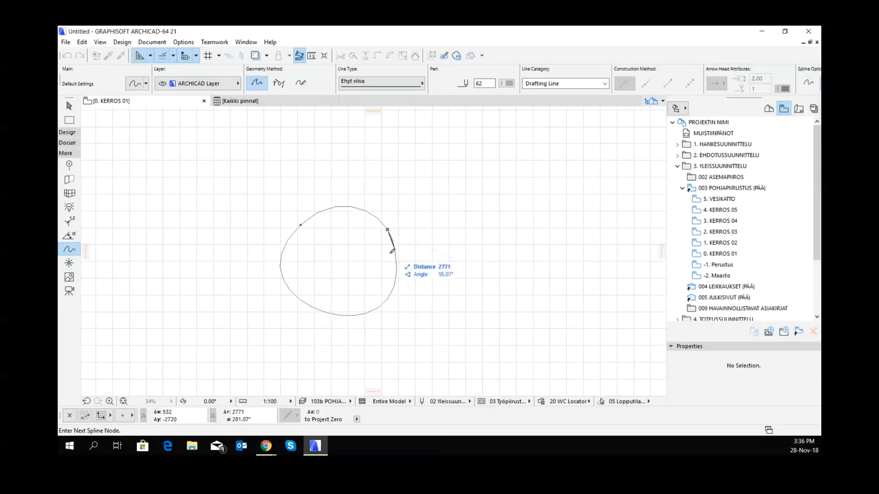
{"action": "left_click", "coordinate": [407, 273]}
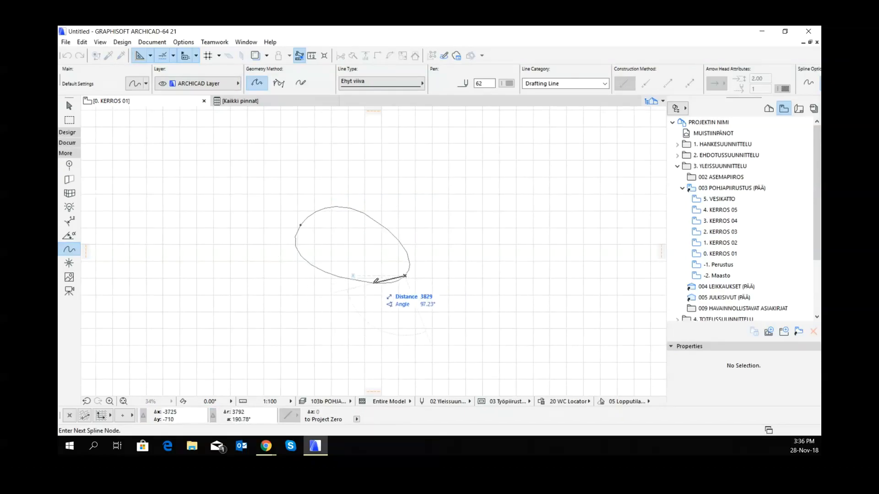
{"action": "double_click", "coordinate": [356, 252]}
{"action": "scroll", "coordinate": [371, 231], "scroll_direction": "up", "scroll_amount": 2}
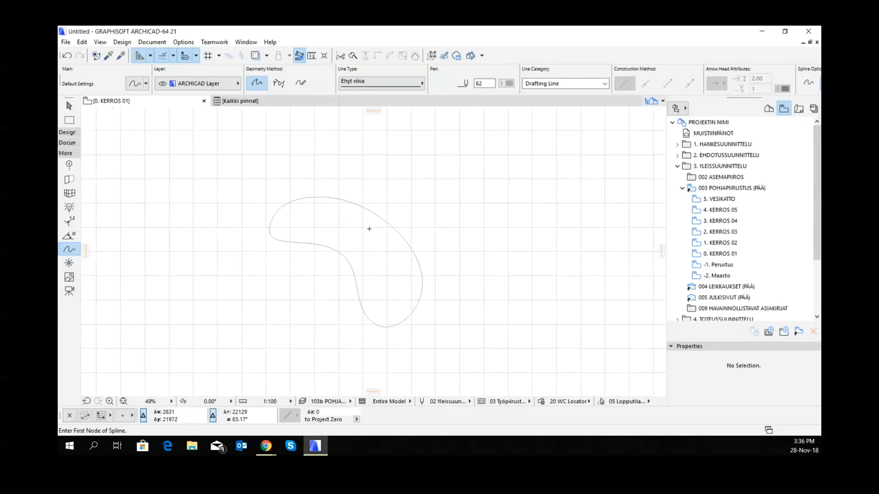
- Activate the Slab tool and set its default structure to basic with the building material Puu - rakenteellinen
{"action": "left_click", "coordinate": [68, 144]}
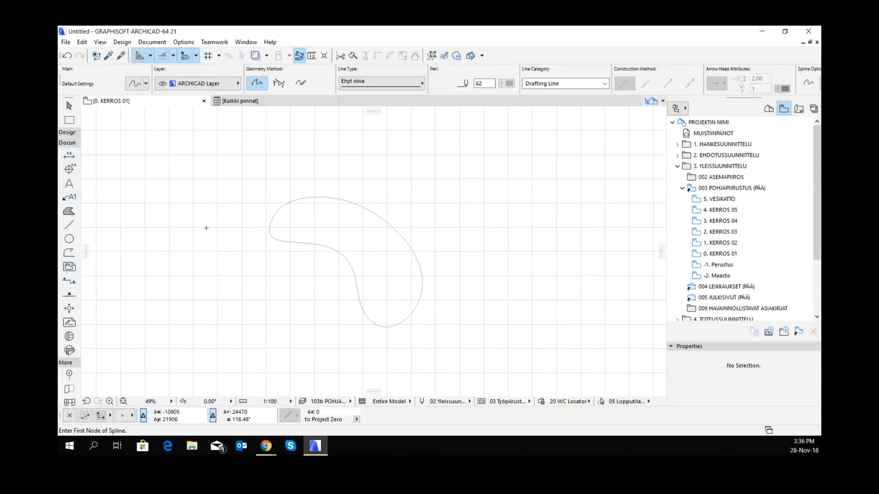
{"action": "left_click", "coordinate": [66, 132]}
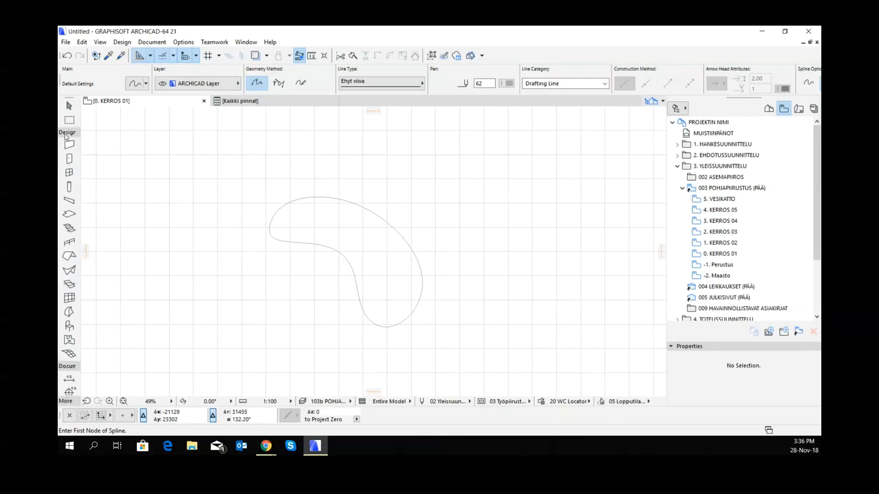
{"action": "left_click", "coordinate": [69, 215]}
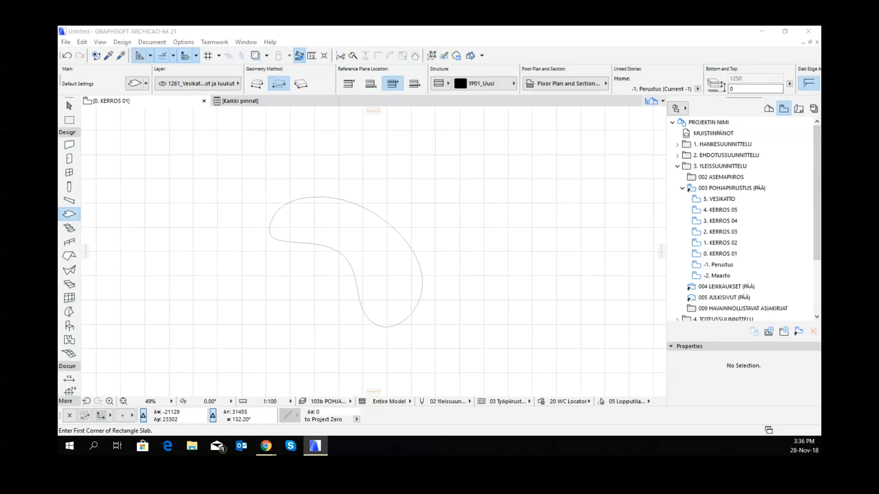
{"action": "left_click_drag", "start_coordinate": [878, 23], "coordinate": [618, 60]}
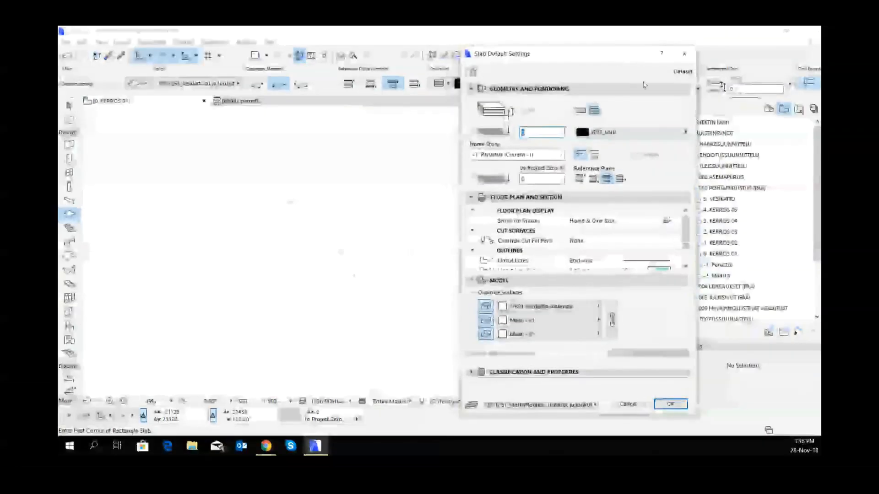
{"action": "left_click", "coordinate": [602, 133]}
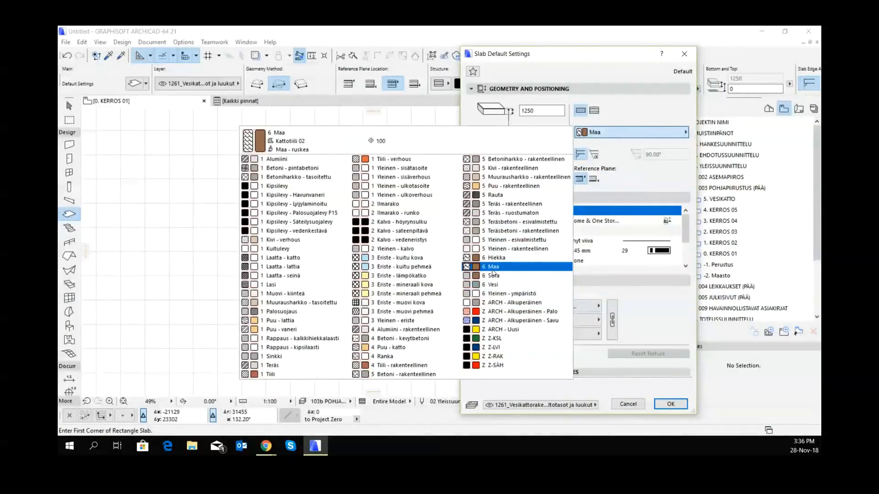
{"action": "left_click", "coordinate": [515, 187]}
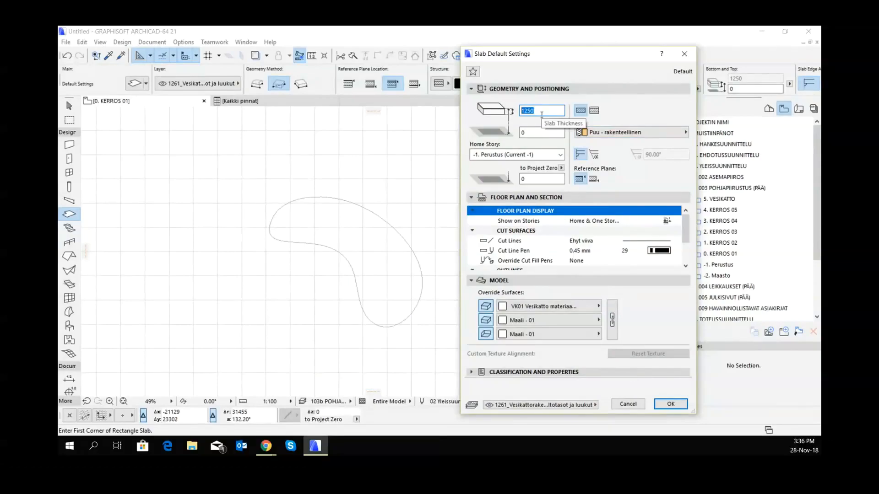
- Set the default slab thickness to 25 and its offset to 600 from home story 0. KERROS 01
{"action": "type", "text": "2"}
{"action": "left_click", "coordinate": [541, 133]}
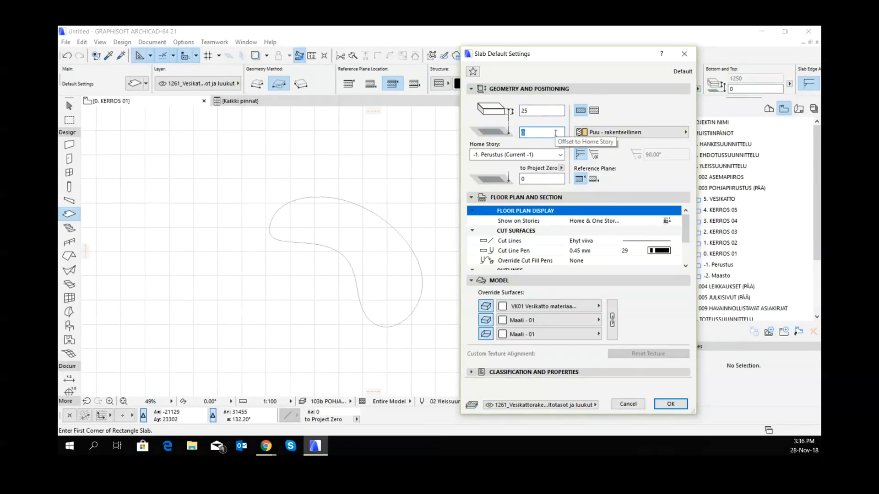
{"action": "type", "text": "600"}
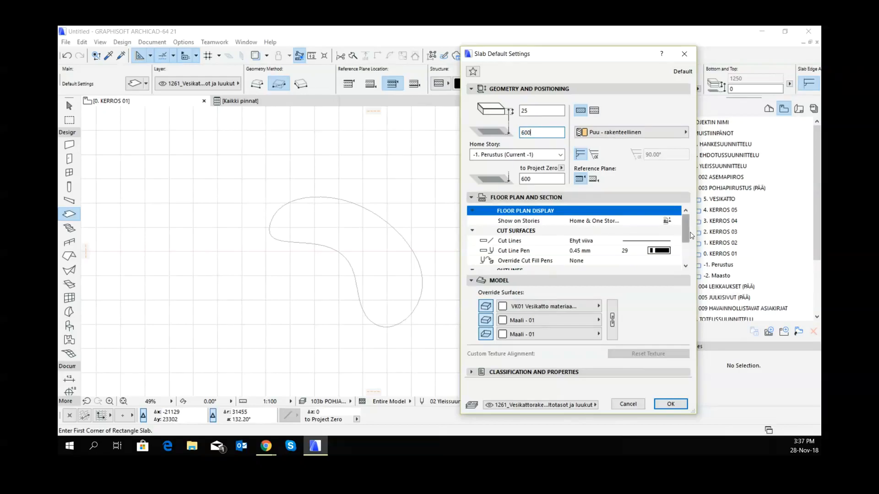
{"action": "left_click", "coordinate": [552, 155]}
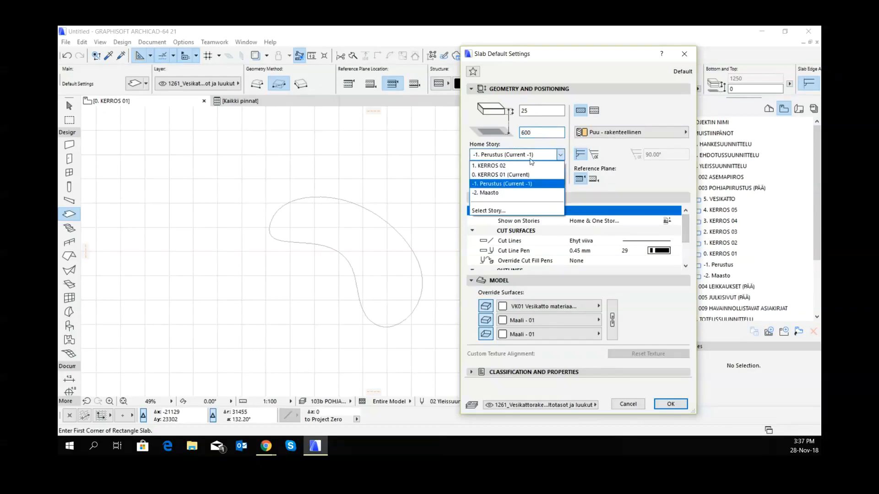
{"action": "left_click", "coordinate": [516, 179]}
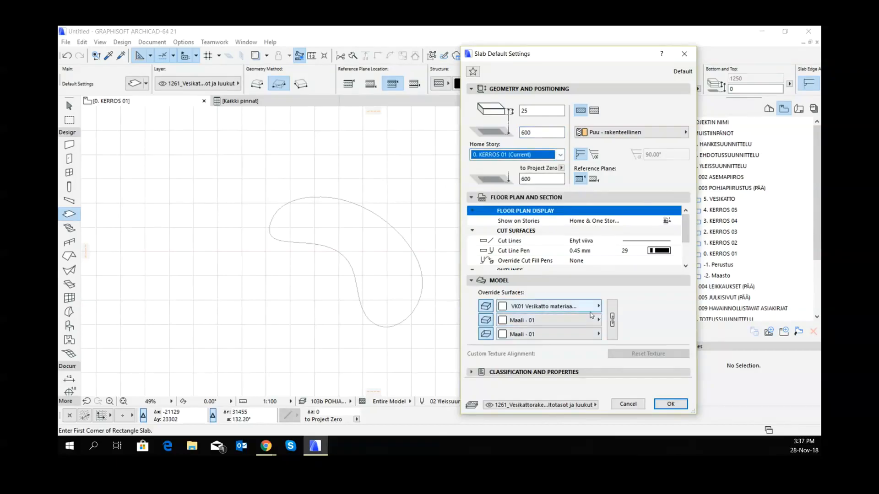
- Override all three slab surfaces with Puu - mahonki vaakasuora by linking them together
{"action": "left_click", "coordinate": [589, 307]}
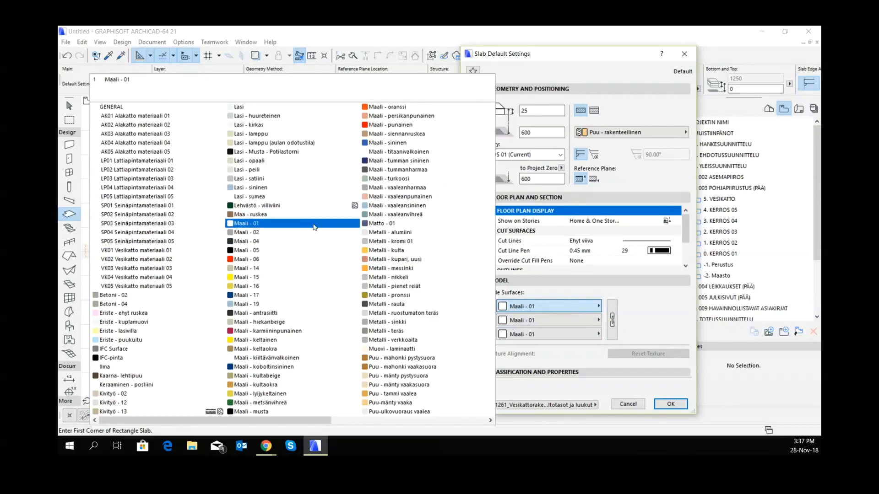
{"action": "scroll", "coordinate": [314, 227], "scroll_direction": "down", "scroll_amount": 3}
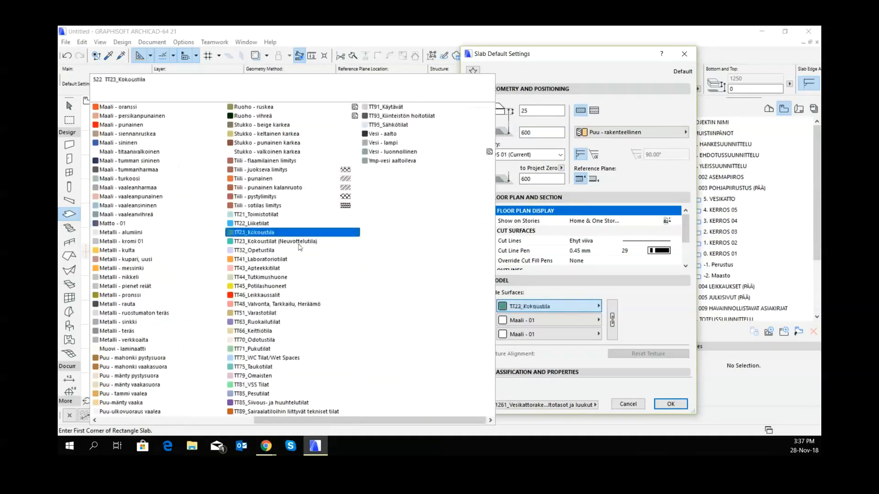
{"action": "left_click", "coordinate": [152, 371]}
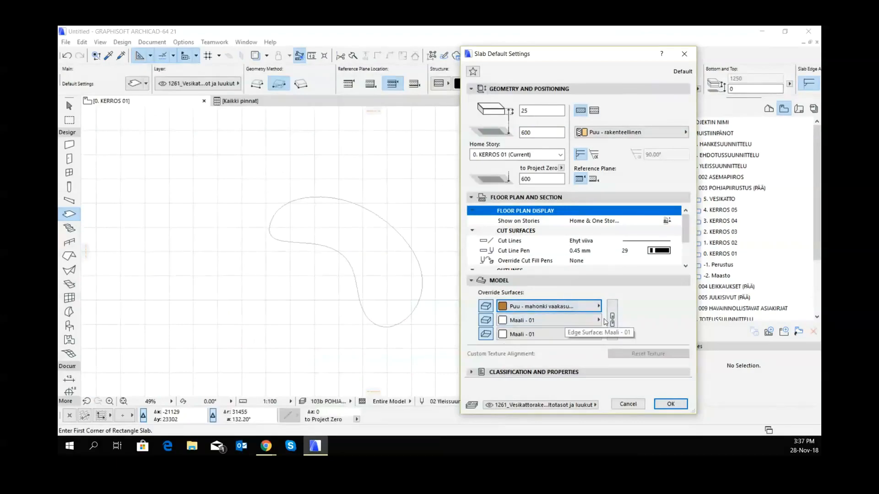
{"action": "left_click", "coordinate": [612, 320]}
- Set the slab's cut line pen and uncut line pen both to pen 1 (0.10 mm)
{"action": "left_click", "coordinate": [672, 251]}
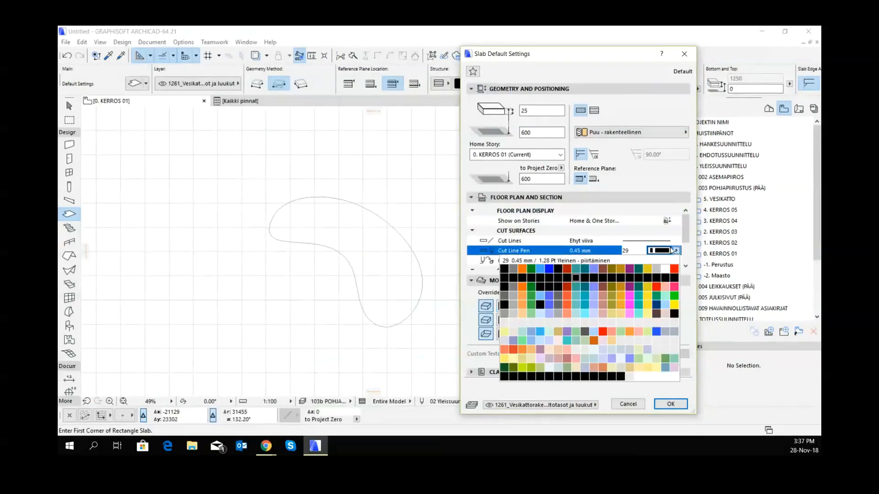
{"action": "left_click", "coordinate": [504, 269]}
{"action": "scroll", "coordinate": [639, 256], "scroll_direction": "down", "scroll_amount": 1}
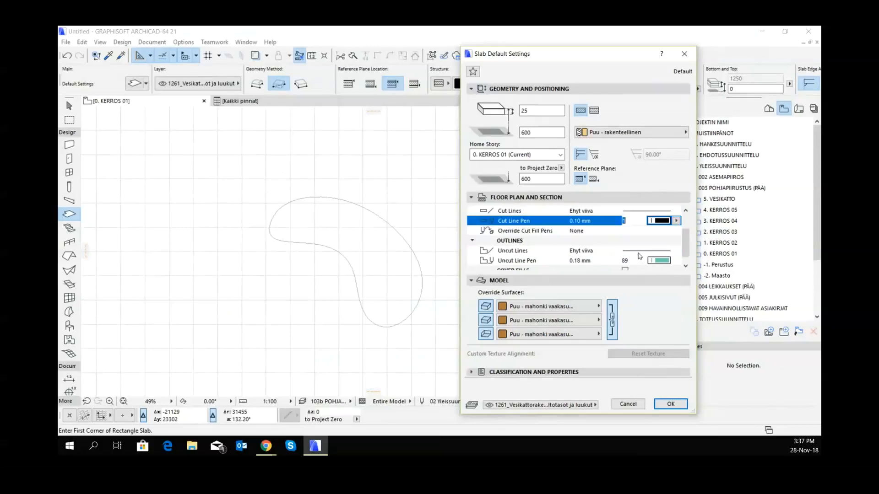
{"action": "scroll", "coordinate": [639, 256], "scroll_direction": "down", "scroll_amount": 1}
{"action": "left_click", "coordinate": [662, 250]}
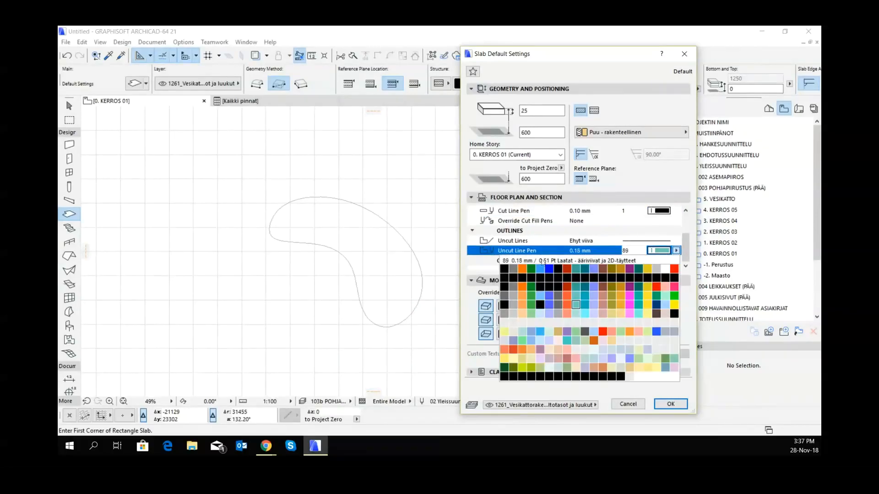
{"action": "left_click", "coordinate": [504, 269]}
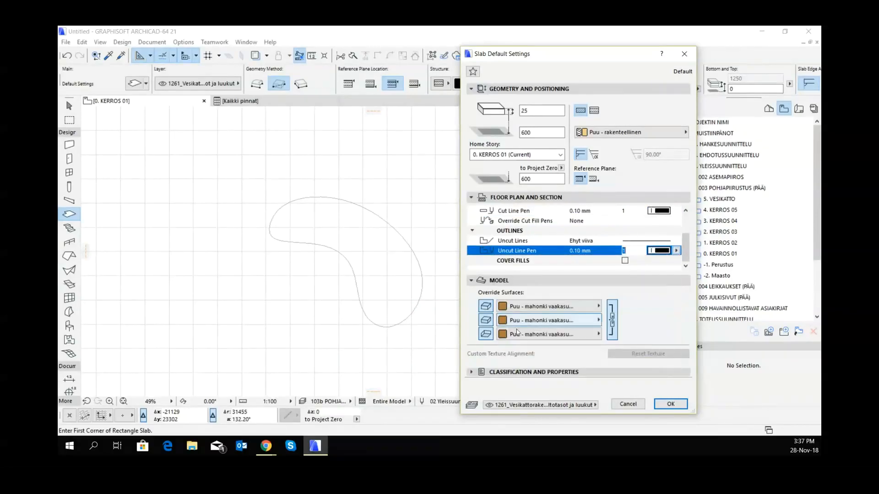
- Assign the slab to ARCHICAD Layer and create it from the closed spline outline with the Magic Wand
{"action": "left_click", "coordinate": [592, 406]}
{"action": "scroll", "coordinate": [694, 137], "scroll_direction": "up", "scroll_amount": 5}
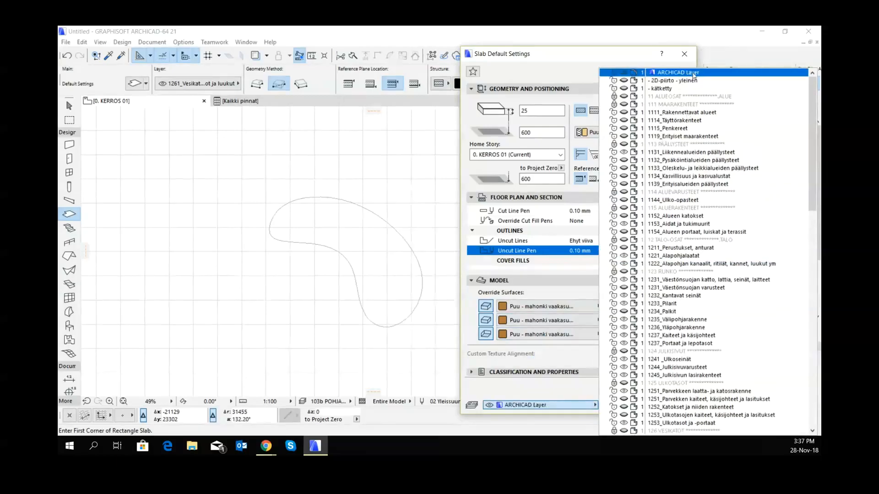
{"action": "left_click", "coordinate": [694, 74]}
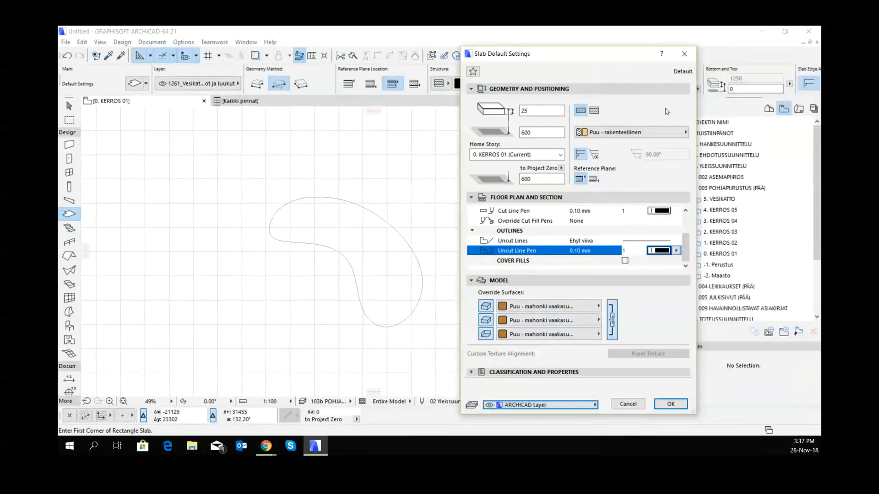
{"action": "left_click", "coordinate": [673, 406]}
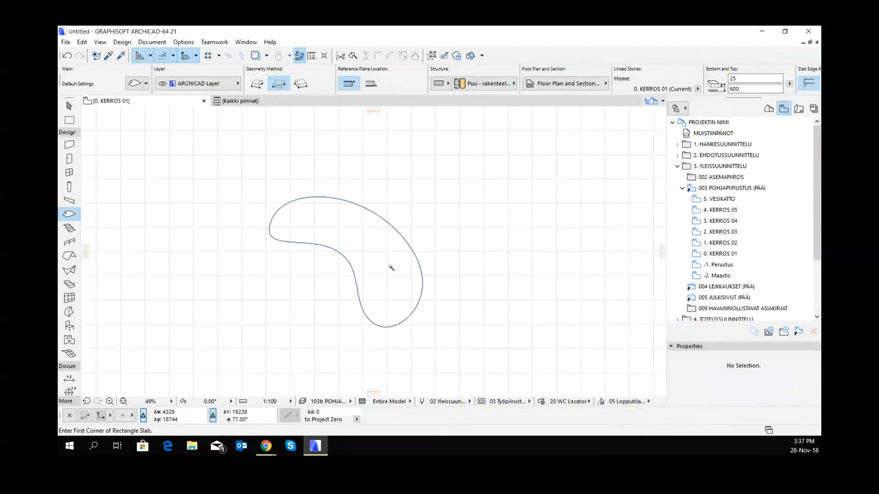
{"action": "left_click", "coordinate": [400, 235]}
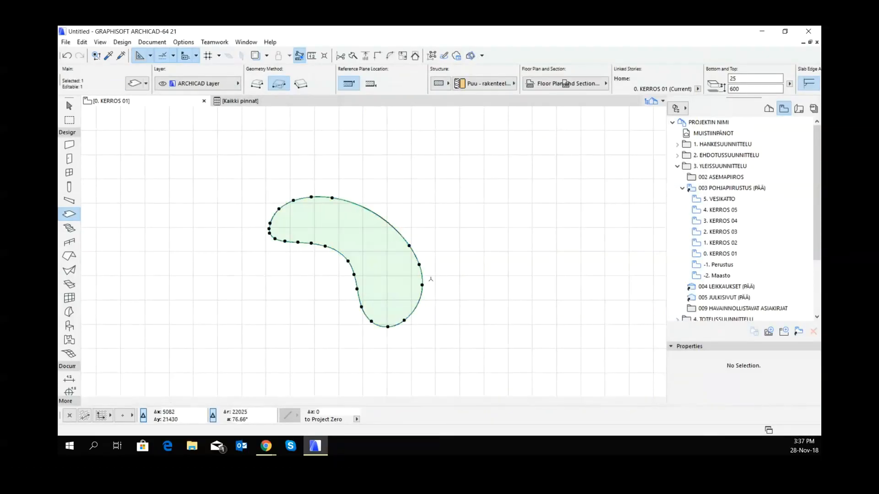
- Inspect the slab in 3D from different angles and return to the 0. KERROS 01 floor plan
{"action": "key", "text": "F5"}
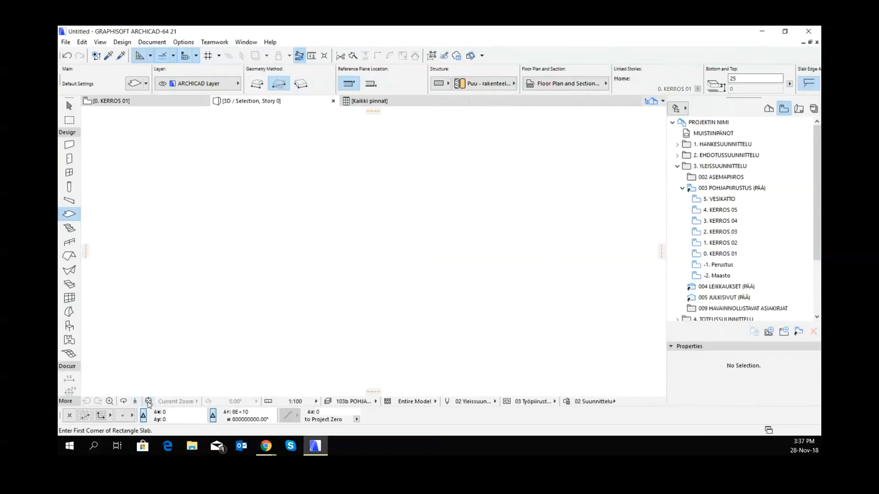
{"action": "left_click", "coordinate": [148, 402]}
{"action": "middle_click_drag", "start_coordinate": [372, 334], "coordinate": [440, 350], "text": "shift"}
{"action": "middle_click_drag", "start_coordinate": [457, 197], "coordinate": [414, 183], "text": "shift"}
{"action": "left_click", "coordinate": [147, 103]}
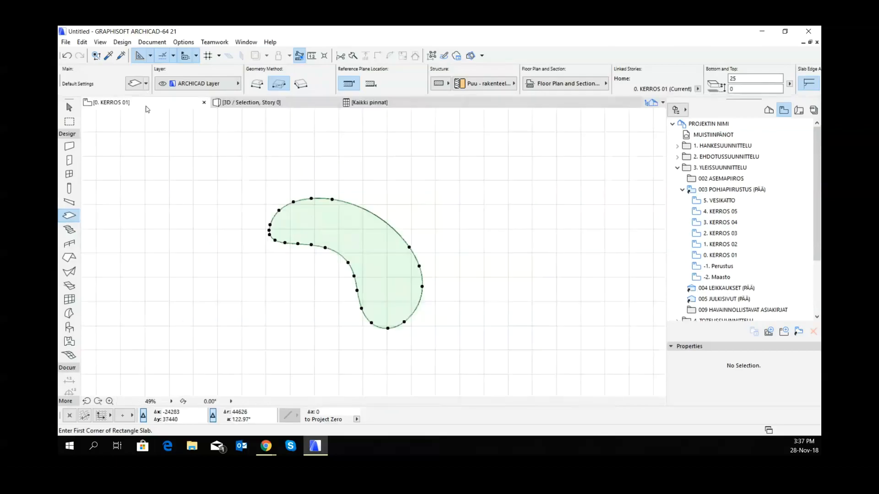
- Set the column tool's default layer to ARCHICAD Layer
{"action": "key", "text": "Escape"}
{"action": "mouse_move", "coordinate": [400, 260]}
{"action": "middle_mouse_down"}
{"action": "mouse_move", "coordinate": [412, 254]}
{"action": "mouse_move", "coordinate": [406, 261]}
{"action": "middle_mouse_up"}
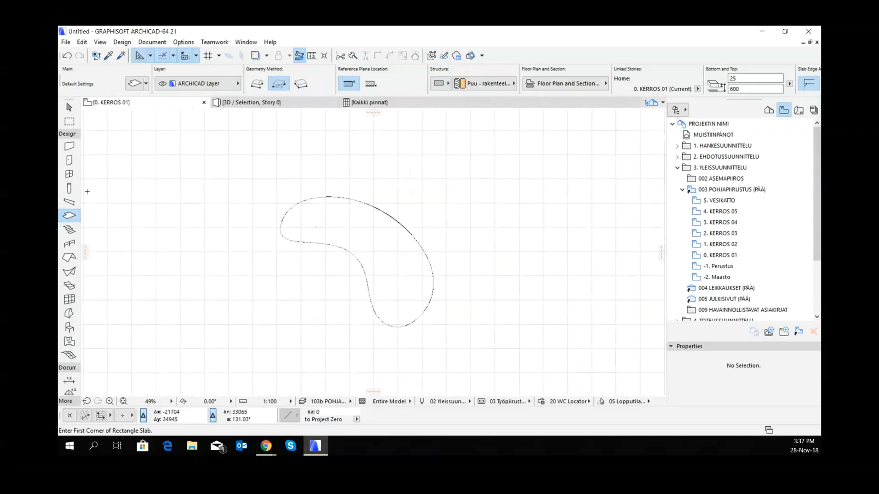
{"action": "left_click", "coordinate": [68, 189]}
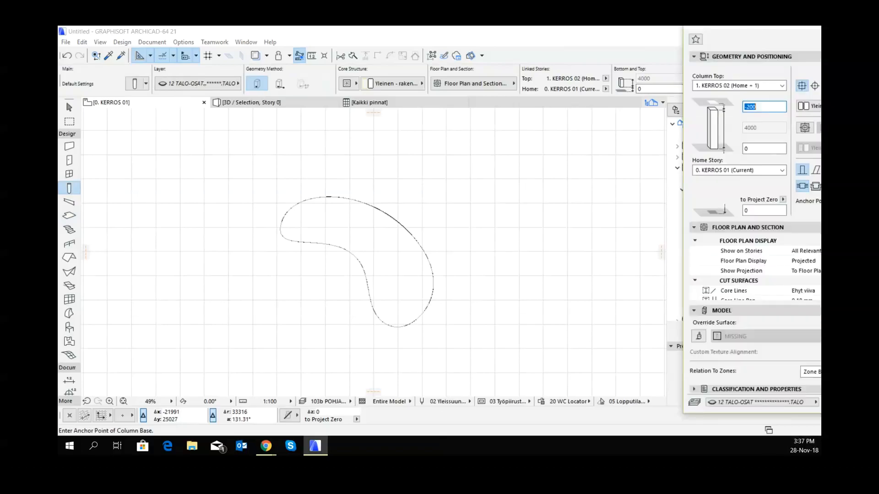
{"action": "left_click_drag", "start_coordinate": [661, 68], "coordinate": [623, 49]}
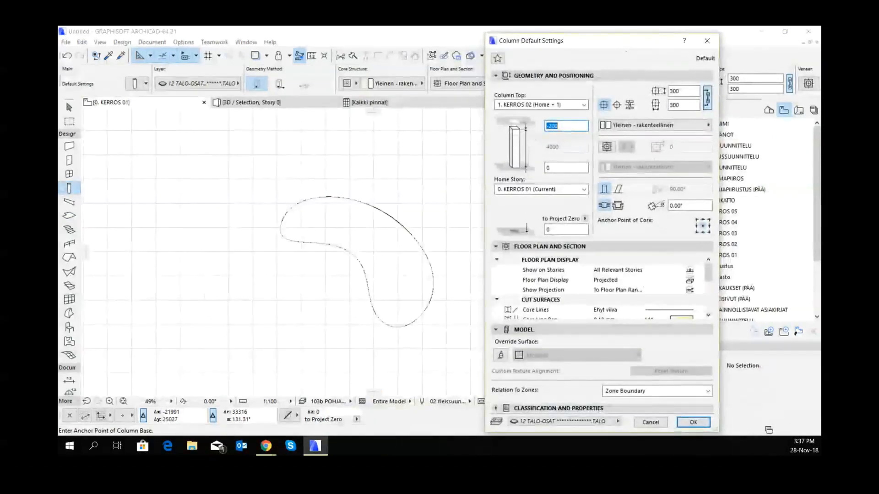
{"action": "left_click", "coordinate": [609, 422]}
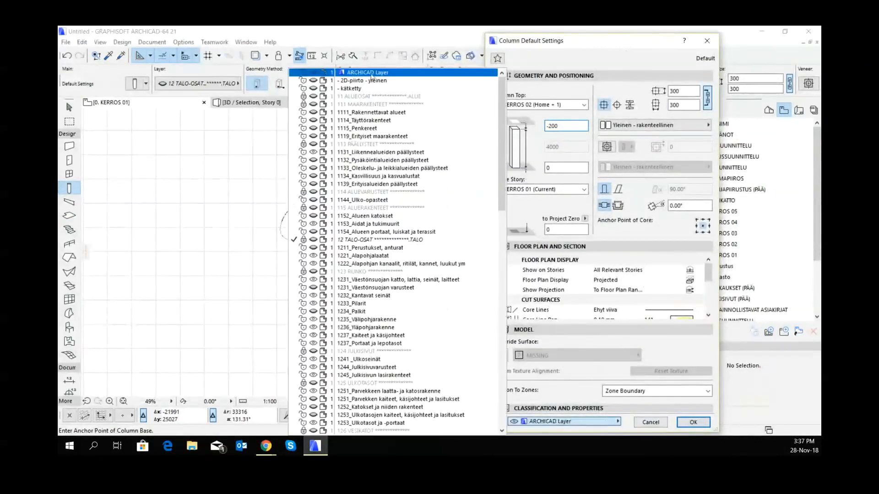
{"action": "left_click", "coordinate": [435, 72]}
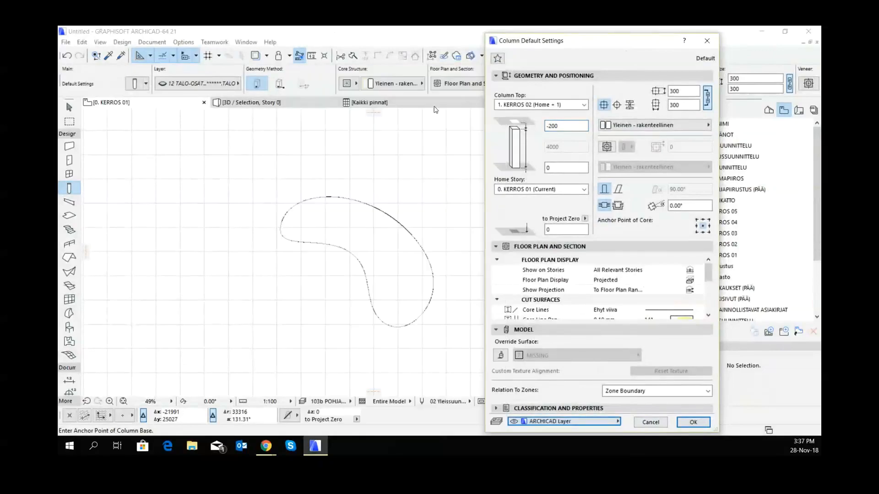
{"action": "left_click", "coordinate": [578, 105]}
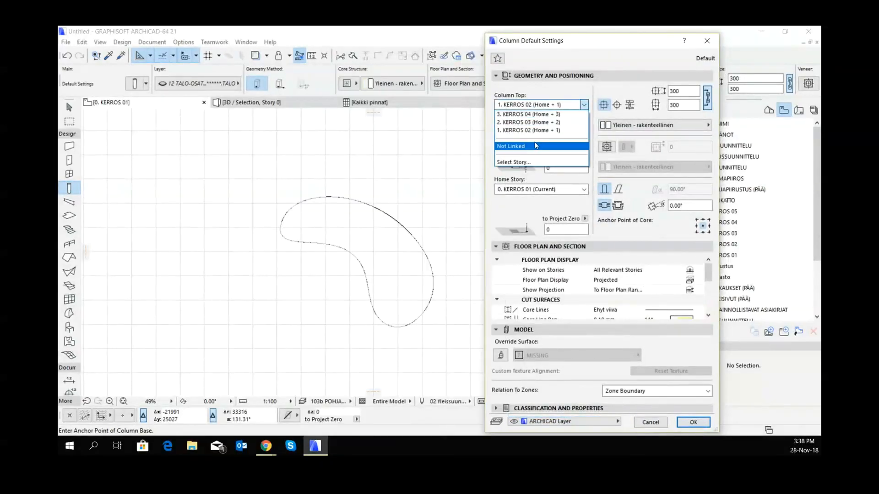
{"action": "left_click", "coordinate": [518, 162]}
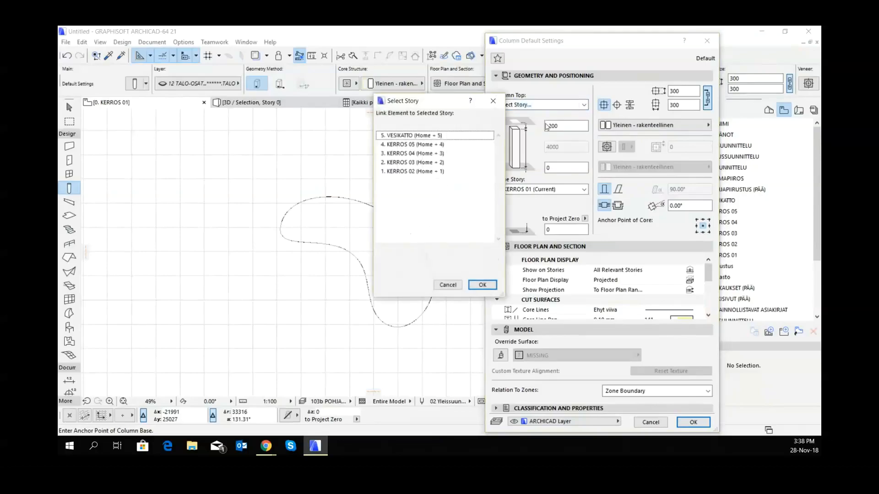
{"action": "left_click", "coordinate": [448, 285]}
{"action": "left_click", "coordinate": [545, 125]}
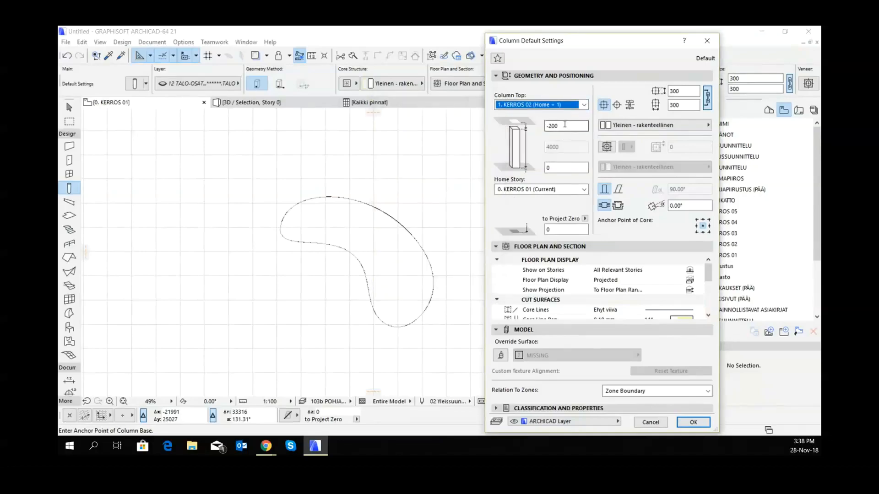
- Set the default column's top to Not Linked and its height to 575 mm
{"action": "left_click", "coordinate": [559, 108]}
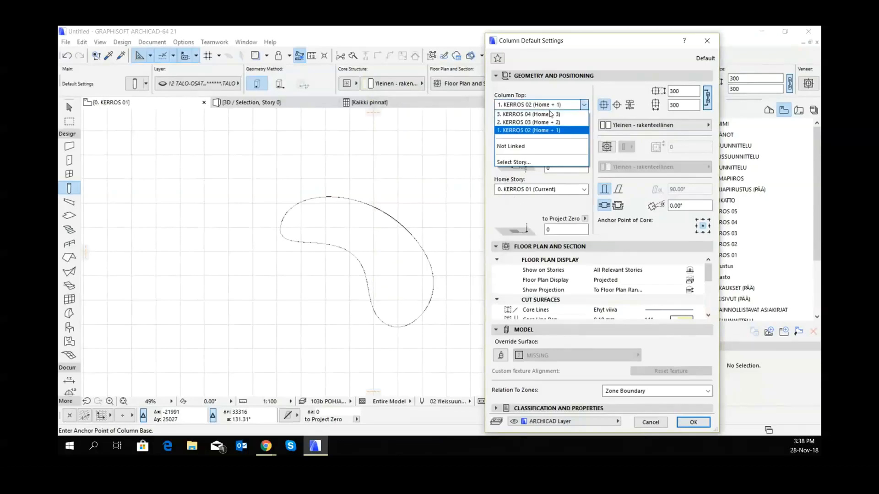
{"action": "left_click", "coordinate": [531, 144]}
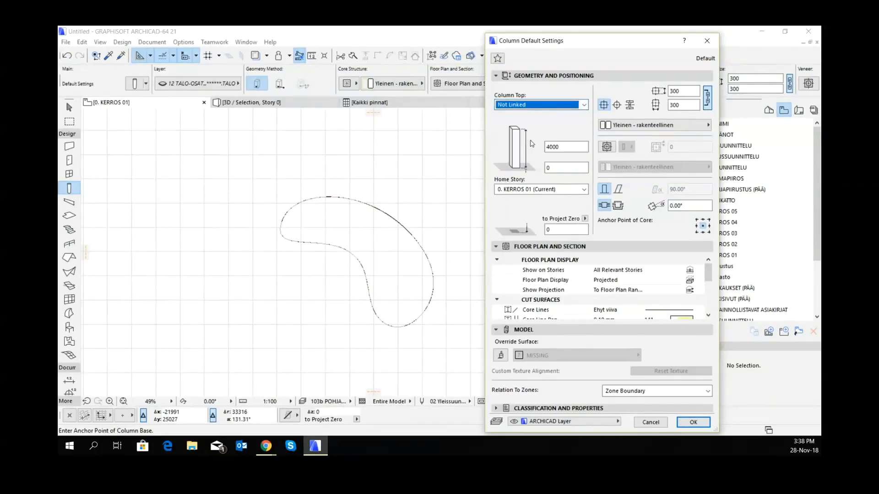
{"action": "double_click", "coordinate": [566, 147]}
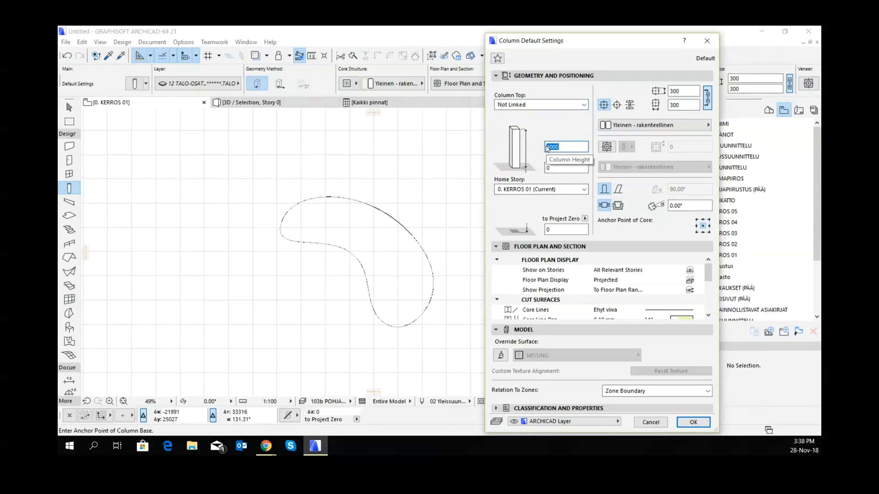
{"action": "type", "text": "275"}
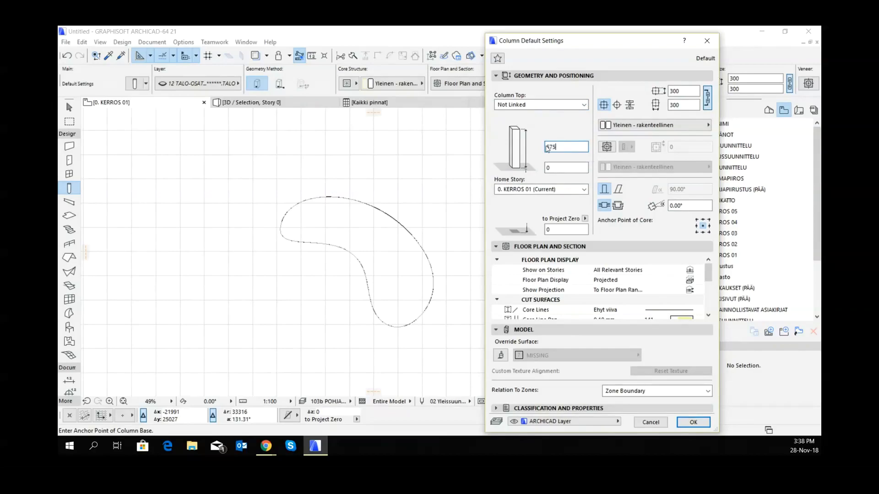
{"action": "key", "text": "Tab"}
- Make the default column circular with a 40 mm diameter and override its surface with Metalli - kromi 01
{"action": "left_click", "coordinate": [618, 104]}
{"action": "left_click", "coordinate": [708, 94]}
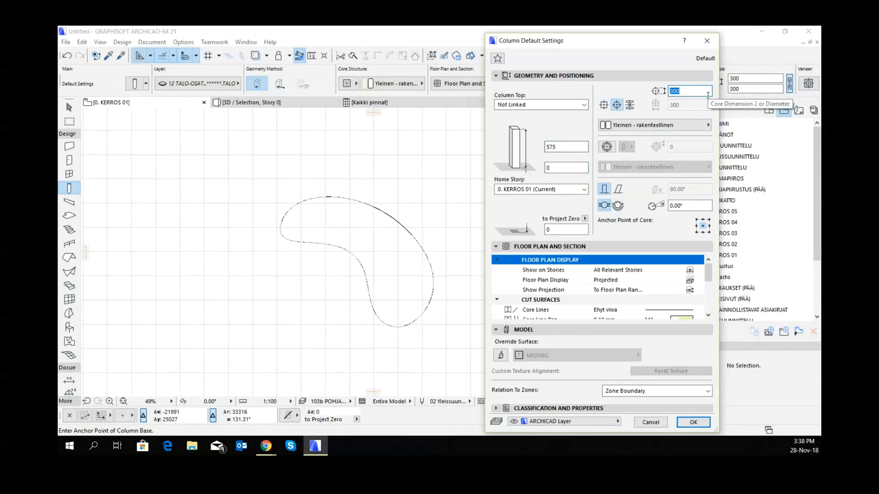
{"action": "type", "text": "40"}
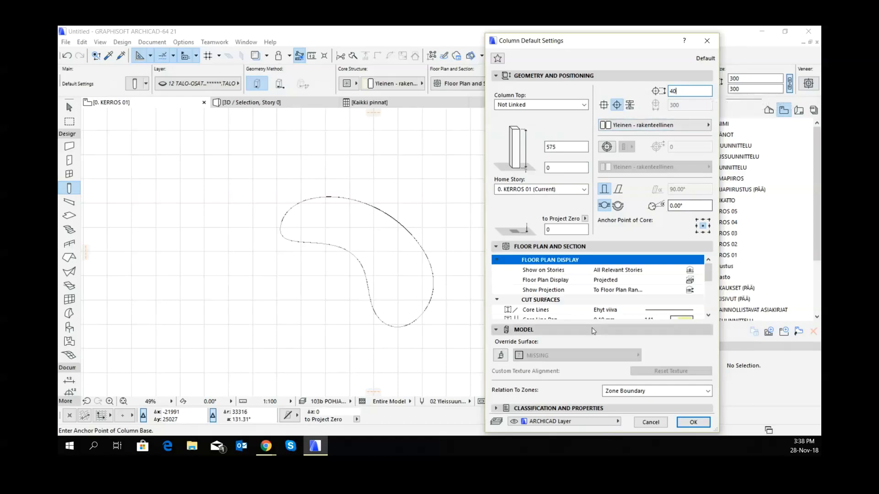
{"action": "left_click", "coordinate": [501, 356]}
{"action": "left_click", "coordinate": [574, 356]}
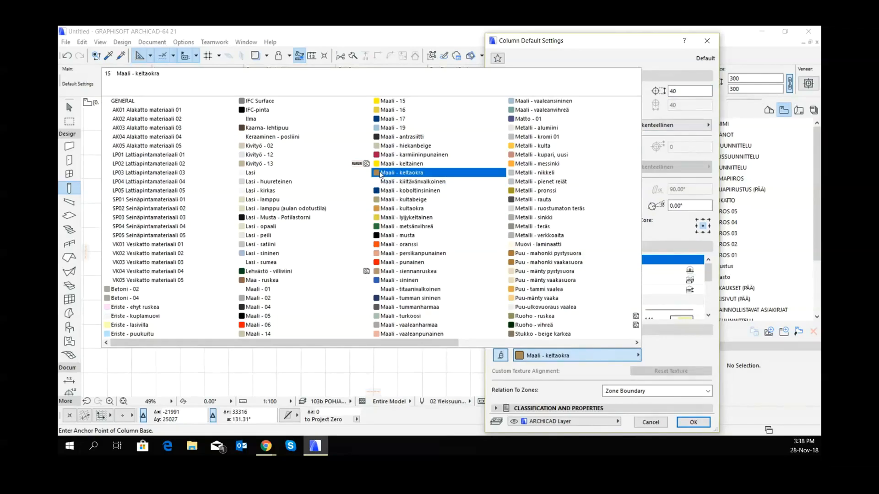
{"action": "left_click", "coordinate": [539, 138]}
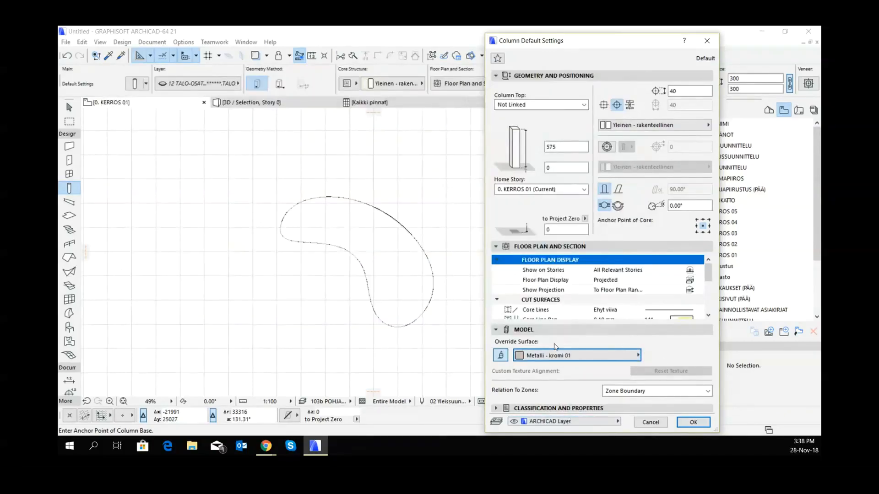
- Set the column's core line pen and column cross line pen to pen 1 (0.10 mm) and accept the settings
{"action": "scroll", "coordinate": [597, 307], "scroll_direction": "down", "scroll_amount": 3}
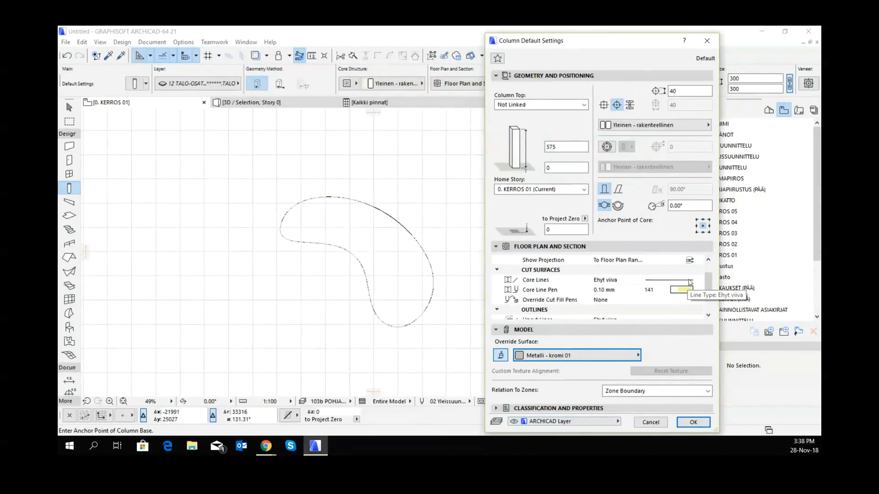
{"action": "left_click", "coordinate": [696, 292]}
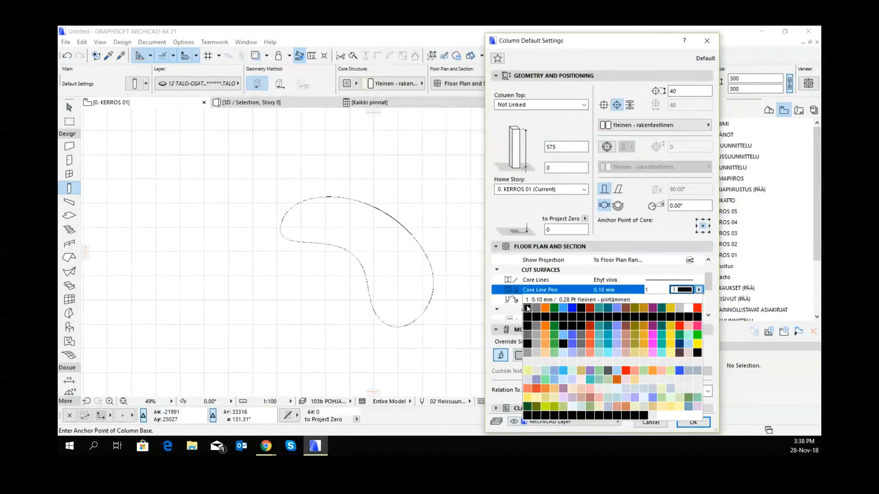
{"action": "left_click", "coordinate": [677, 300]}
{"action": "scroll", "coordinate": [677, 300], "scroll_direction": "down", "scroll_amount": 1}
{"action": "scroll", "coordinate": [692, 303], "scroll_direction": "down", "scroll_amount": 1}
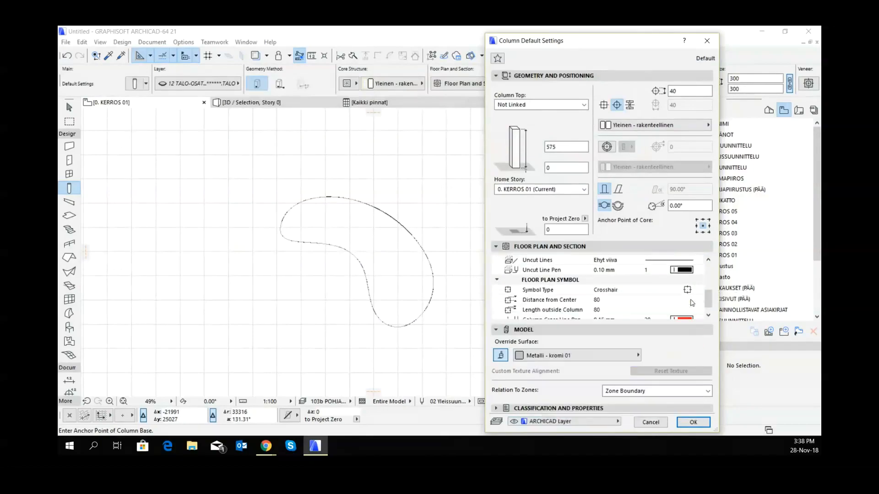
{"action": "scroll", "coordinate": [692, 303], "scroll_direction": "down", "scroll_amount": 1}
{"action": "left_click", "coordinate": [689, 310]}
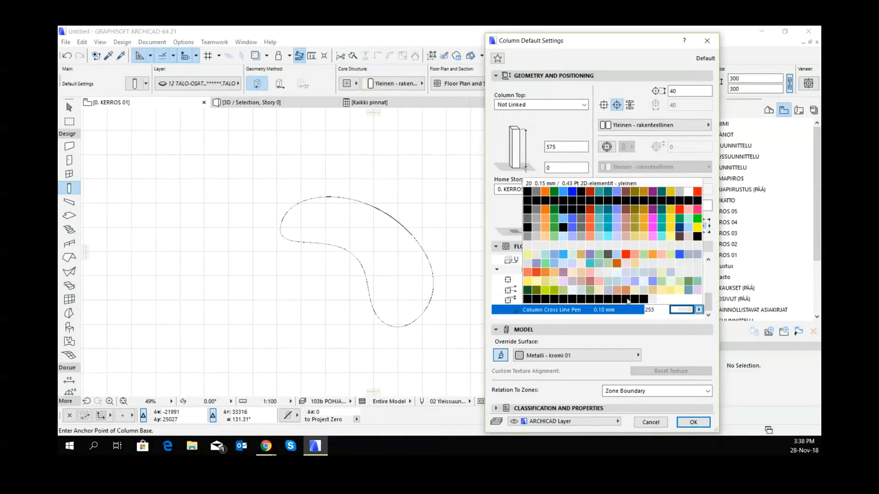
{"action": "left_click", "coordinate": [527, 183]}
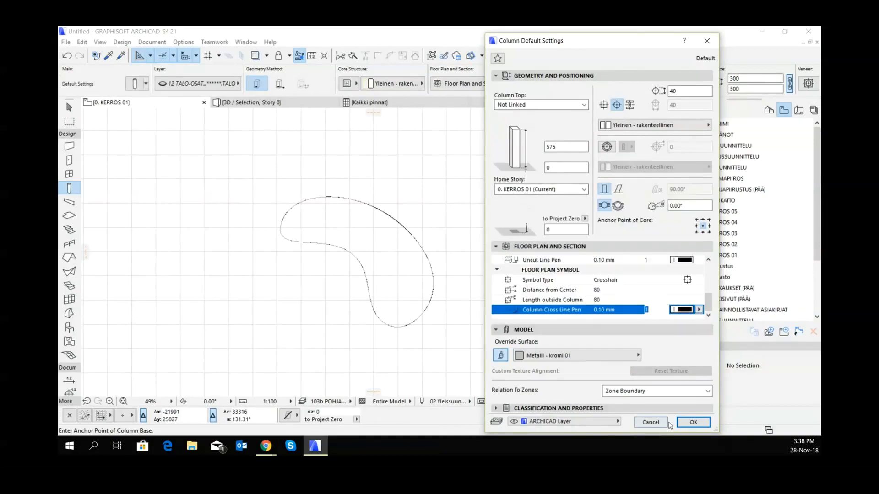
{"action": "left_click", "coordinate": [691, 422]}
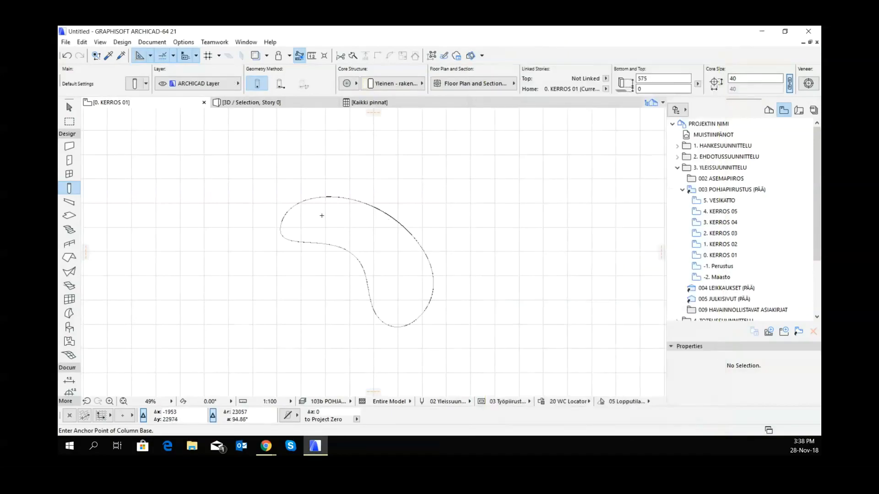
- Place a column inside the upper-left end of the slab
{"action": "scroll", "coordinate": [303, 207], "scroll_direction": "up", "scroll_amount": 1}
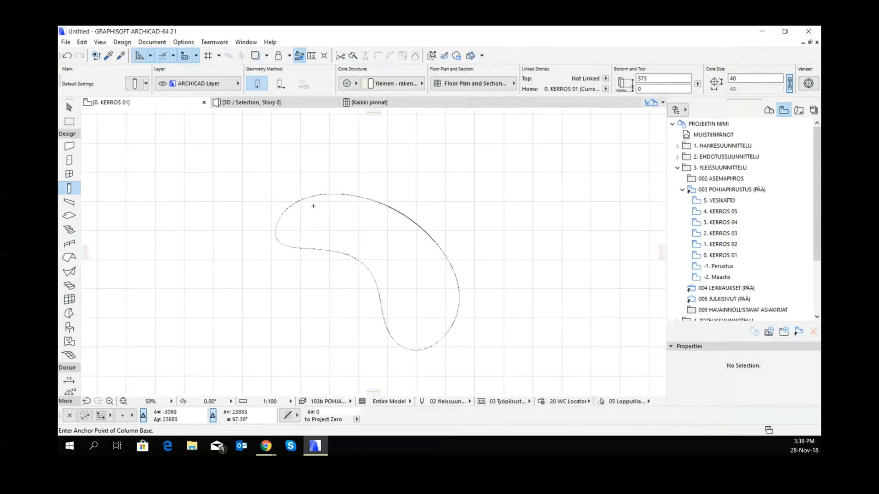
{"action": "left_click", "coordinate": [316, 208]}
- Measure the slab's length diagonally from its upper-left end to its lower-right end
{"action": "key", "text": "m"}
{"action": "left_click", "coordinate": [275, 232]}
{"action": "scroll", "coordinate": [443, 332], "scroll_direction": "up", "scroll_amount": 1}
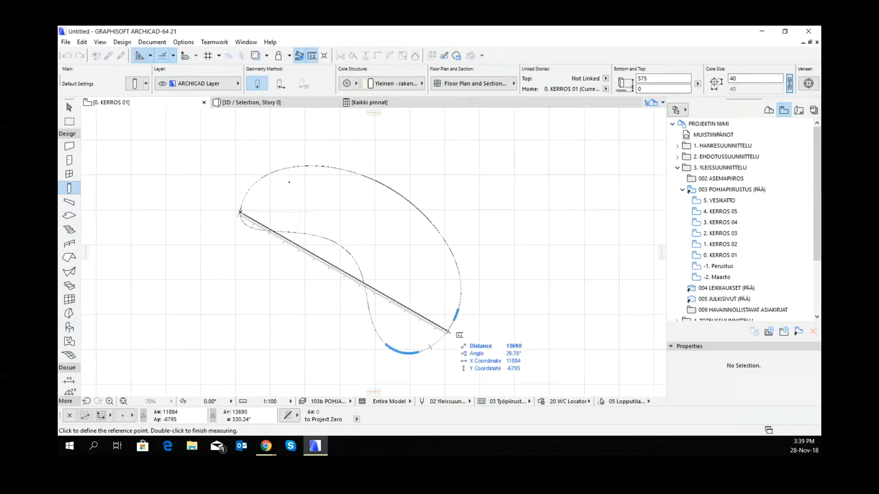
{"action": "right_click", "coordinate": [448, 333]}
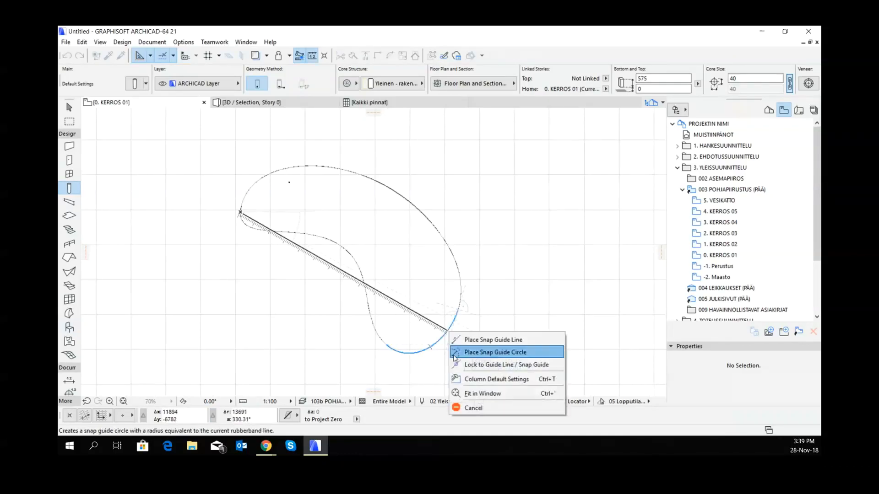
{"action": "left_click", "coordinate": [467, 405]}
- Shrink the slab graphically with Resize, using a node on its upper-left edge as the fixed point
{"action": "left_click", "coordinate": [445, 339], "text": "shift"}
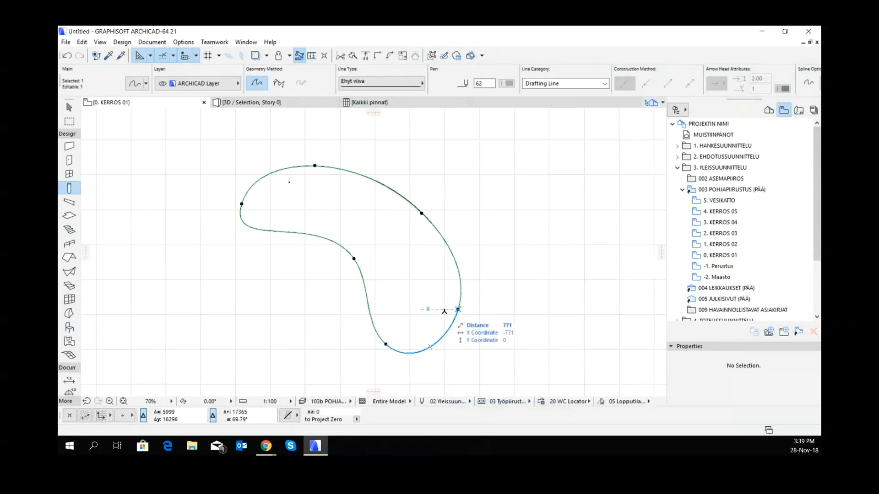
{"action": "key", "text": "Escape"}
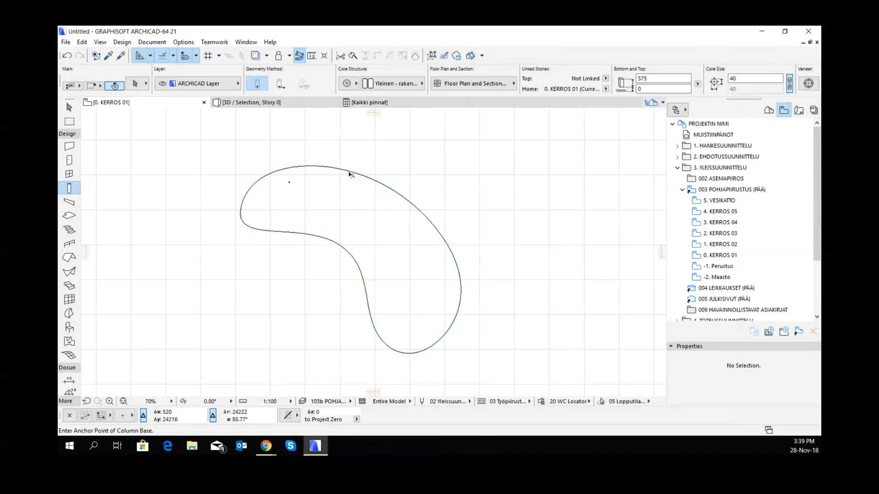
{"action": "left_click", "coordinate": [349, 174], "text": "shift"}
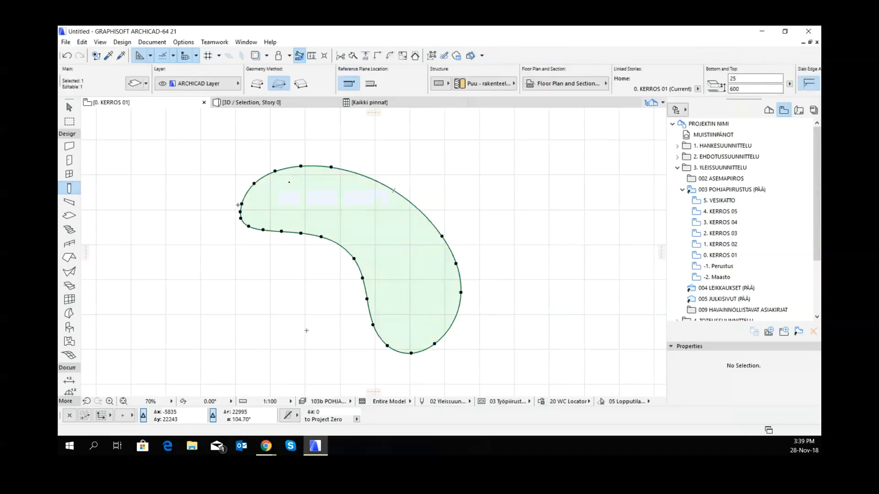
{"action": "key", "text": "ctrl+k"}
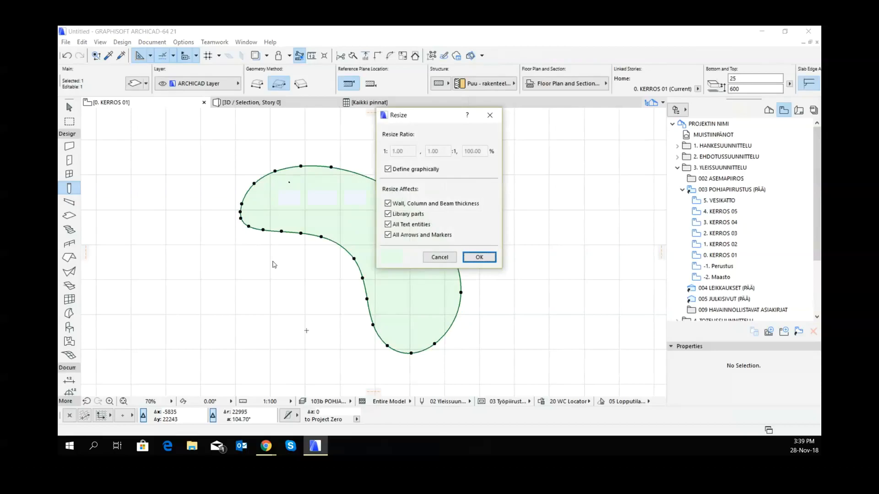
{"action": "left_click", "coordinate": [479, 257]}
{"action": "left_click", "coordinate": [276, 170]}
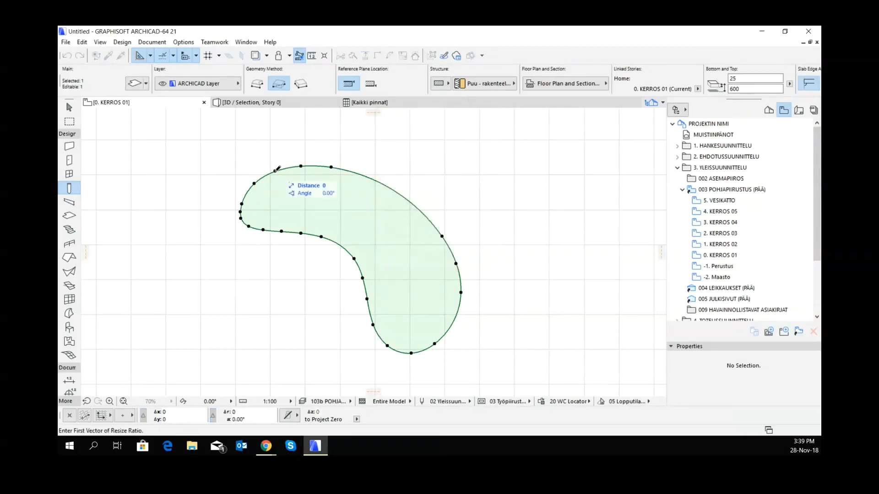
{"action": "left_click", "coordinate": [451, 326]}
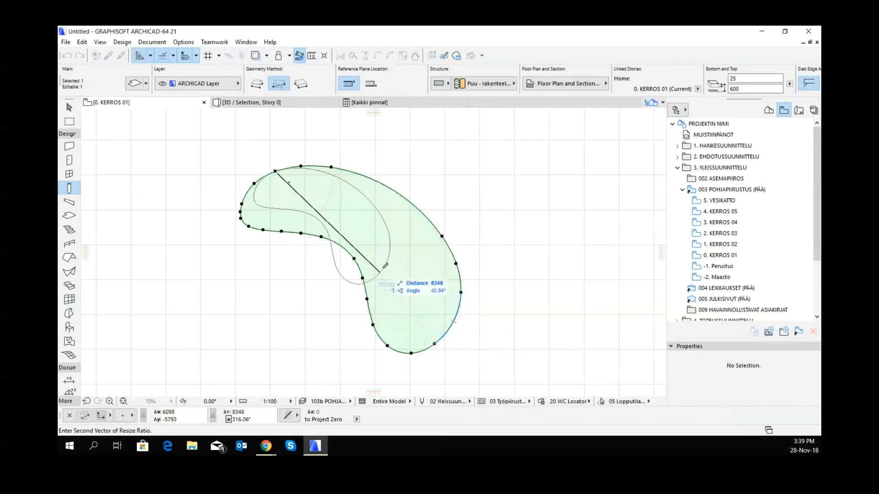
{"action": "left_click", "coordinate": [308, 195]}
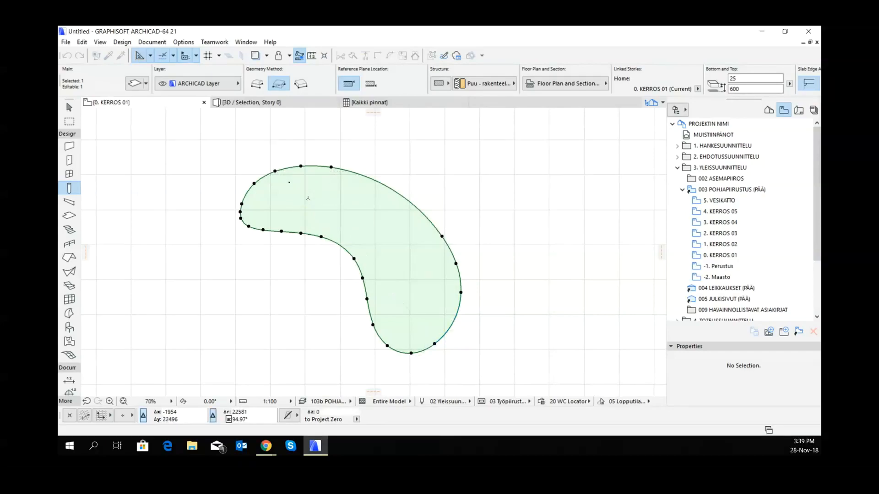
{"action": "scroll", "coordinate": [313, 199], "scroll_direction": "up", "scroll_amount": 8}
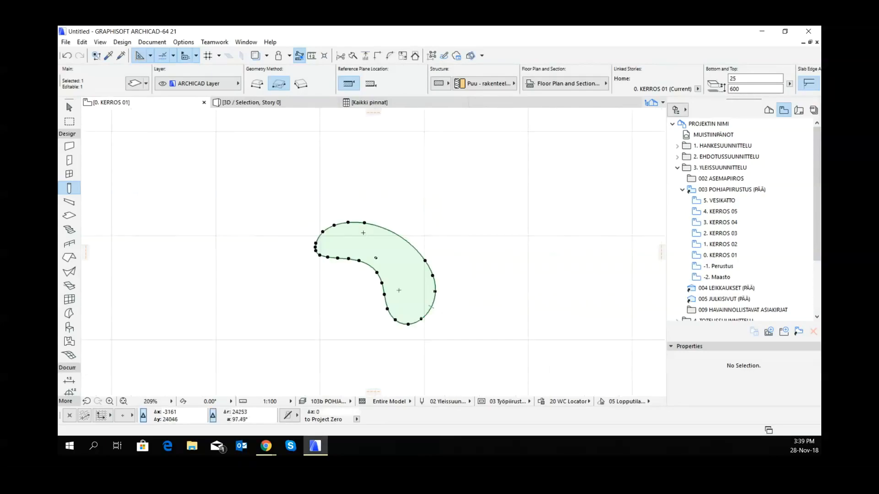
- Move the column towards the upper edge of the slab's upper-left end and copy it about 466 mm towards the lower edge
{"action": "key", "text": "Escape"}
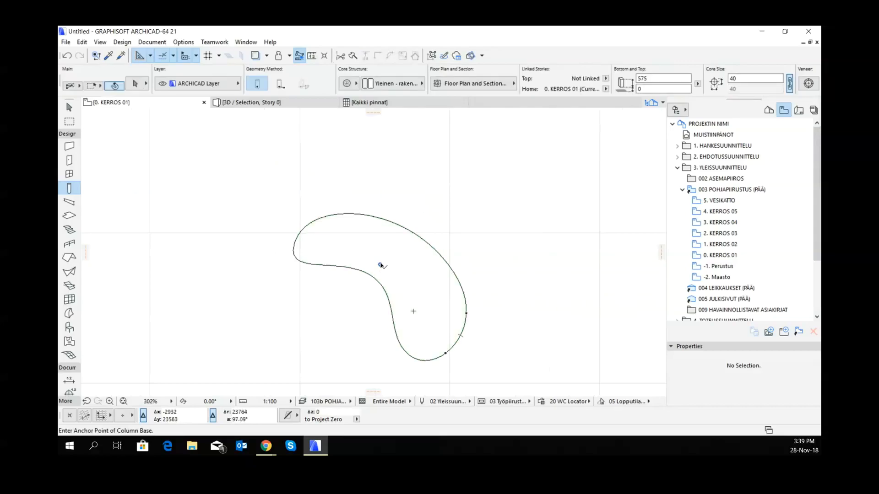
{"action": "key", "text": "ctrl+shift+d"}
{"action": "left_click", "coordinate": [337, 222]}
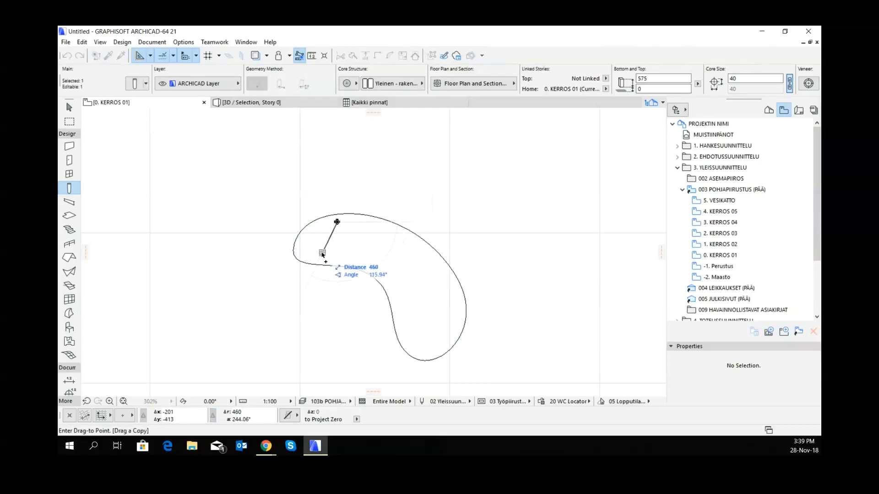
{"action": "left_click", "coordinate": [322, 253]}
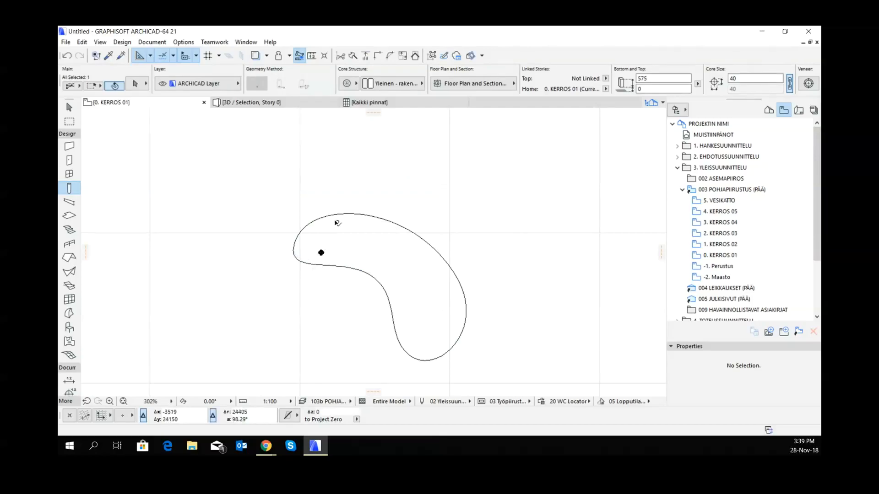
- Copy the column into the slab's lower-right end, and copy it again about 619 mm up towards the outer edge
{"action": "key", "text": "ctrl+shift+d"}
{"action": "left_click", "coordinate": [321, 253]}
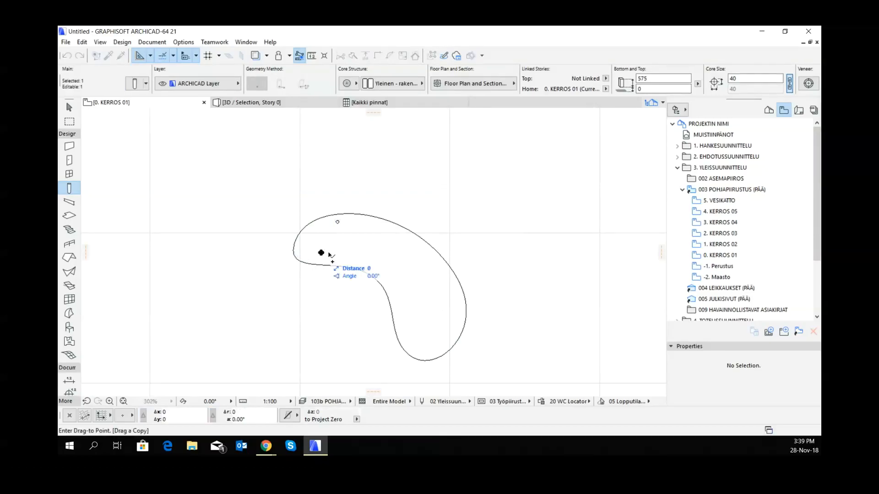
{"action": "left_click", "coordinate": [416, 335]}
{"action": "key", "text": "ctrl+shift+d"}
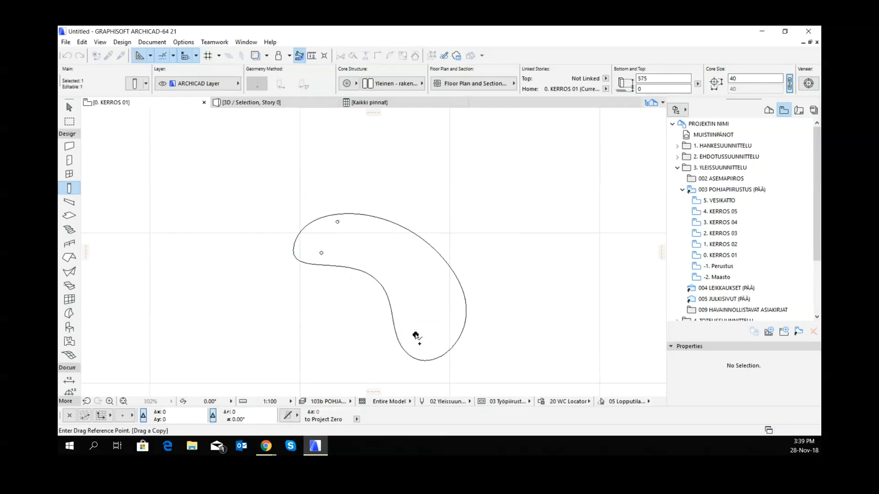
{"action": "left_click", "coordinate": [416, 335]}
{"action": "left_click", "coordinate": [447, 304]}
{"action": "scroll", "coordinate": [479, 285], "scroll_direction": "down", "scroll_amount": 2}
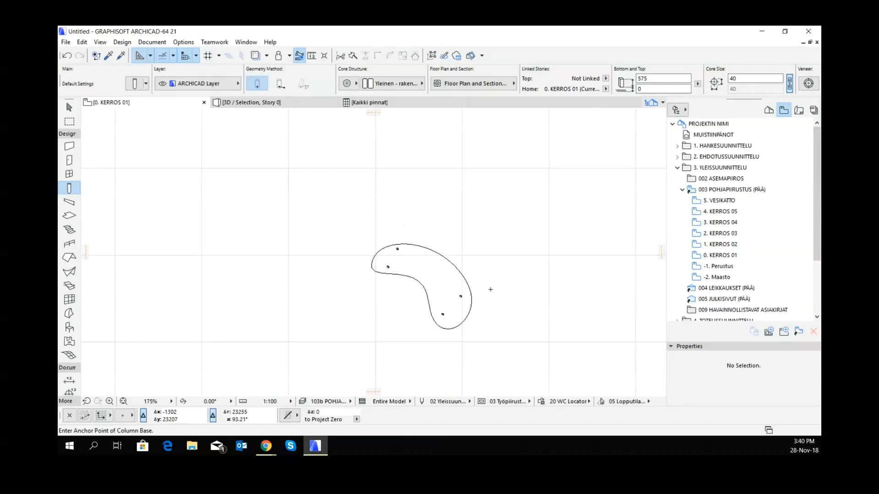
- Examine the tabletop and its four column legs from several angles in 3D
{"action": "key", "text": "F3"}
{"action": "middle_click_drag", "start_coordinate": [340, 204], "coordinate": [471, 231], "text": "shift"}
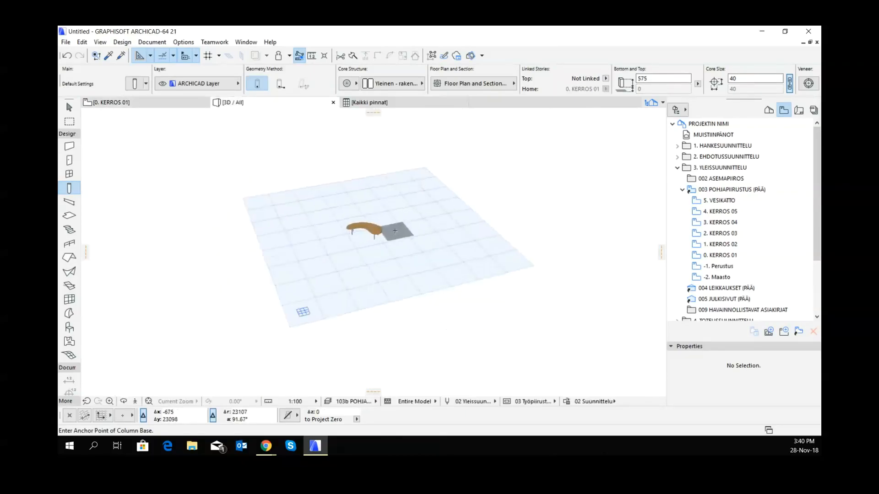
{"action": "scroll", "coordinate": [380, 231], "scroll_direction": "up", "scroll_amount": 5}
{"action": "scroll", "coordinate": [375, 230], "scroll_direction": "up", "scroll_amount": 3}
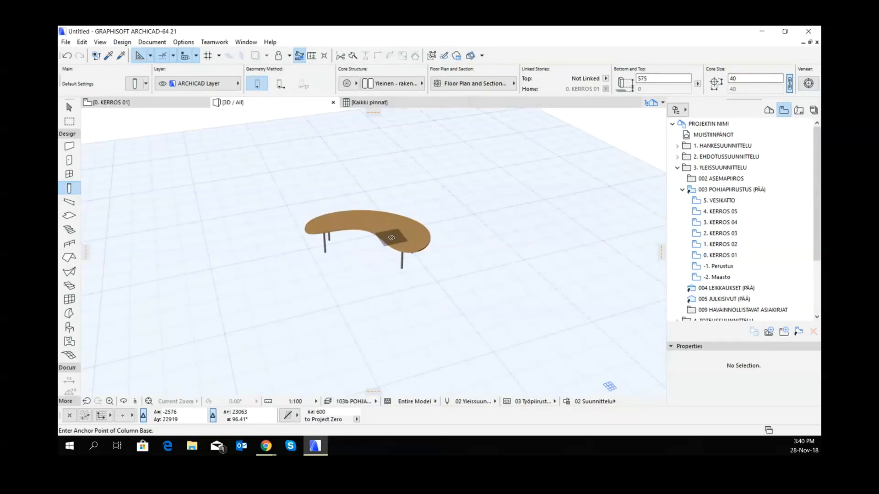
{"action": "middle_click_drag", "start_coordinate": [391, 238], "coordinate": [432, 225], "text": "shift"}
{"action": "scroll", "coordinate": [386, 226], "scroll_direction": "up", "scroll_amount": 5}
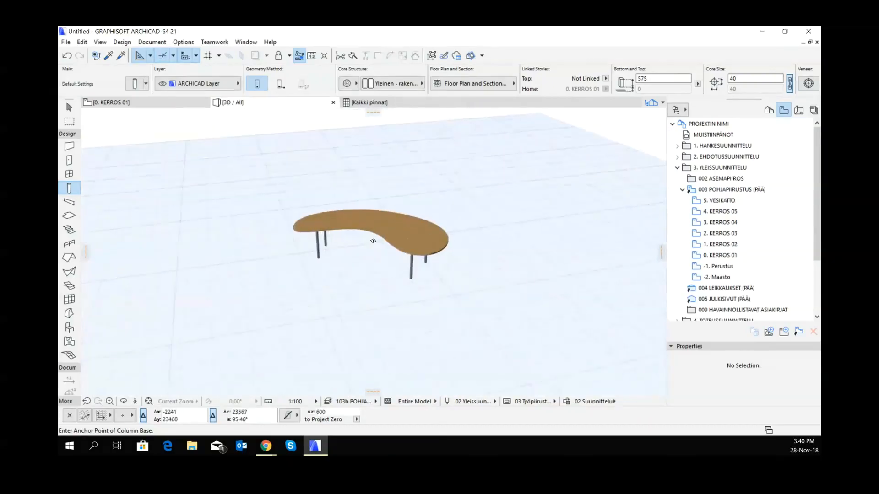
{"action": "middle_click_drag", "start_coordinate": [387, 262], "coordinate": [338, 242], "text": "shift"}
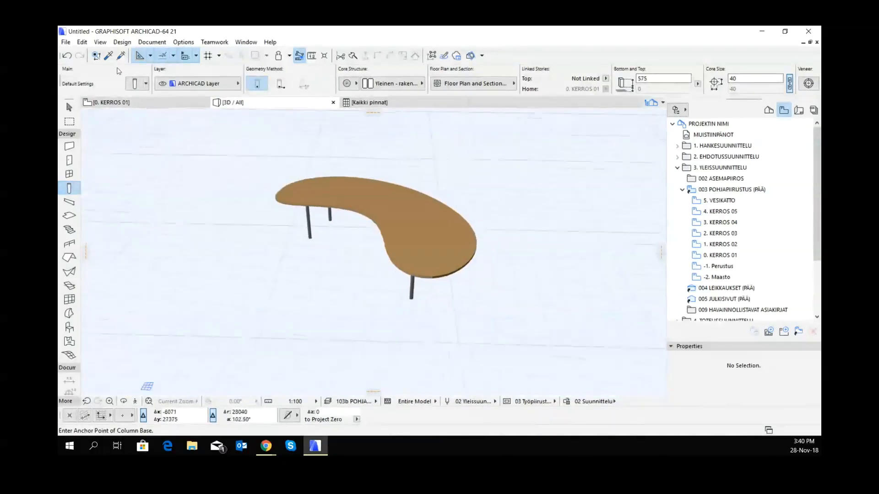
- Return to the floor plan and set the default beam's height and width to 25 mm each
{"action": "left_click", "coordinate": [135, 106]}
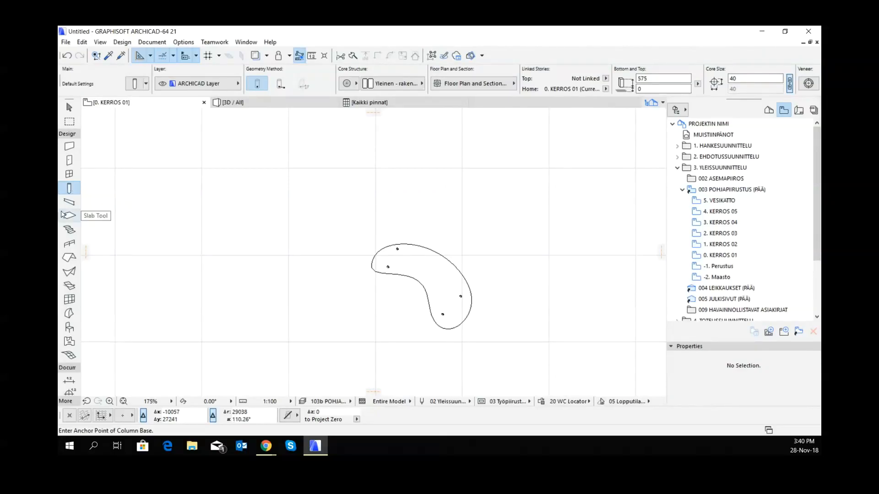
{"action": "left_click", "coordinate": [69, 202]}
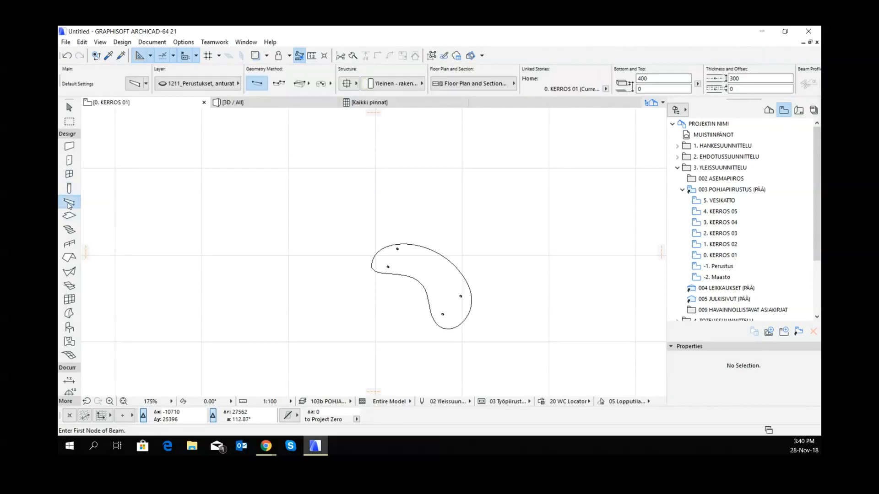
{"action": "left_click", "coordinate": [134, 84]}
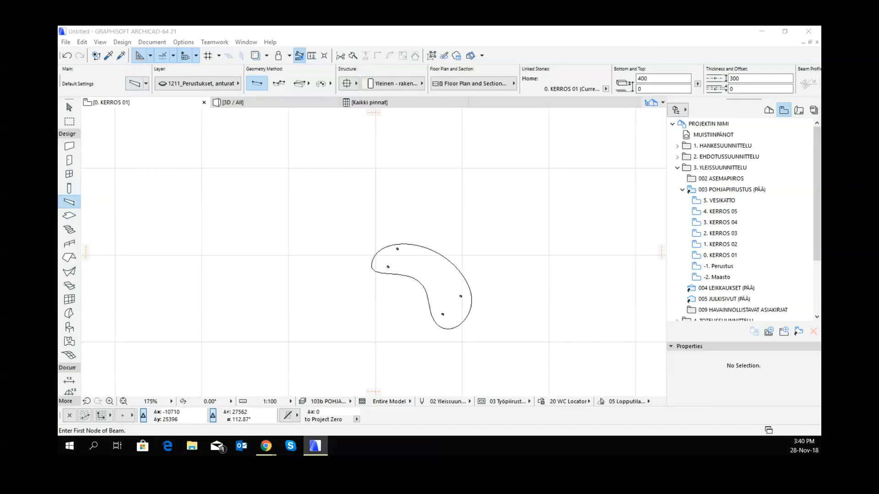
{"action": "left_click_drag", "start_coordinate": [769, 28], "coordinate": [308, 59]}
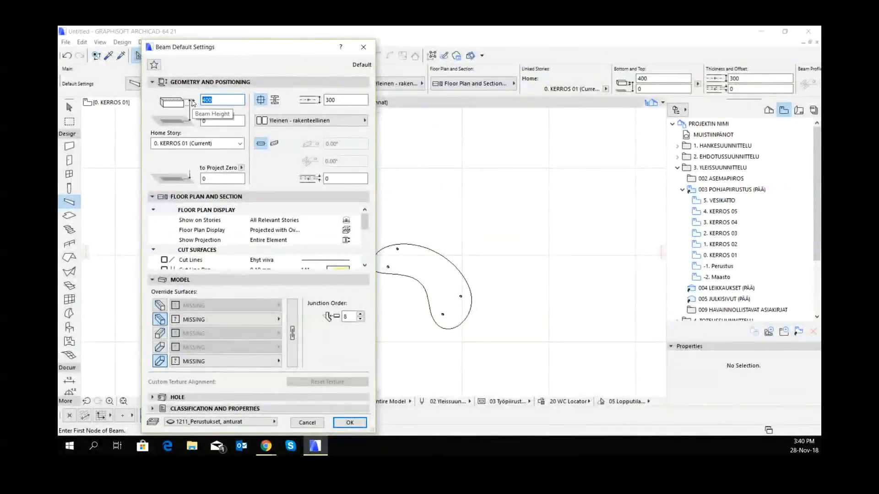
{"action": "type", "text": "3"}
{"action": "left_click", "coordinate": [339, 102]}
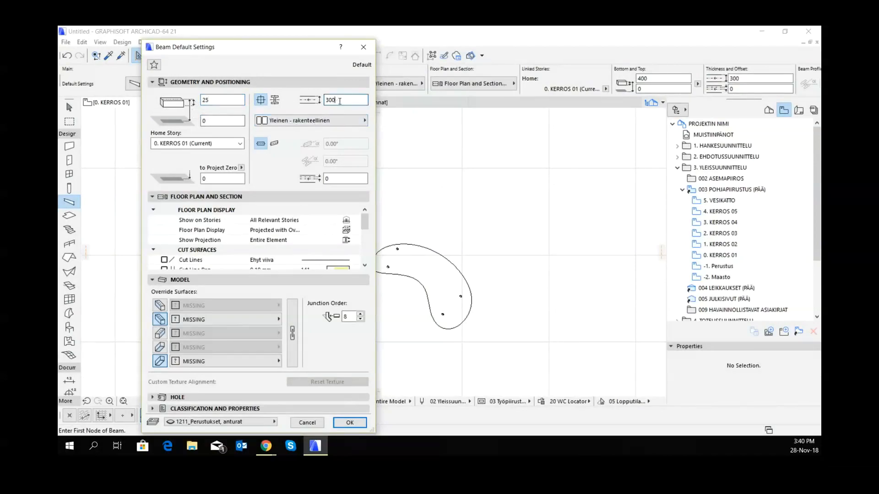
{"action": "double_click", "coordinate": [340, 101]}
{"action": "type", "text": "25"}
- Set the beam's building material to Teräs - ruostumaton and override all its surfaces with Metalli - kromi 01
{"action": "left_click", "coordinate": [317, 121]}
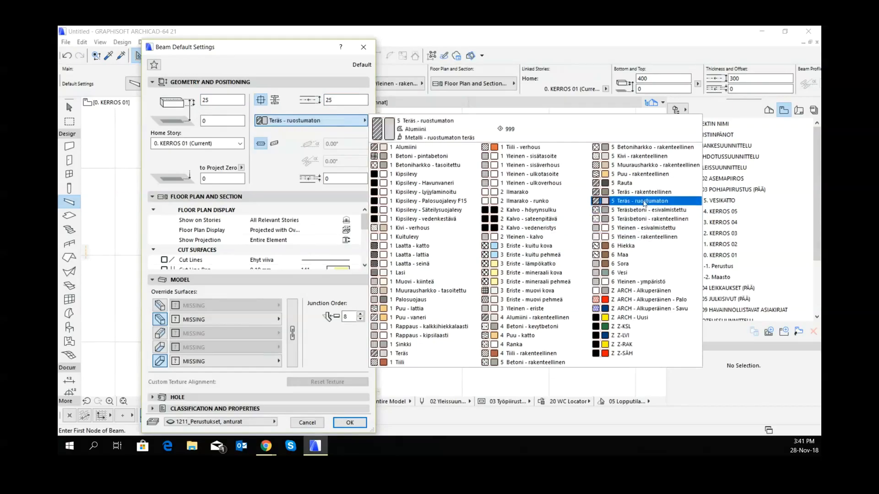
{"action": "left_click", "coordinate": [644, 202]}
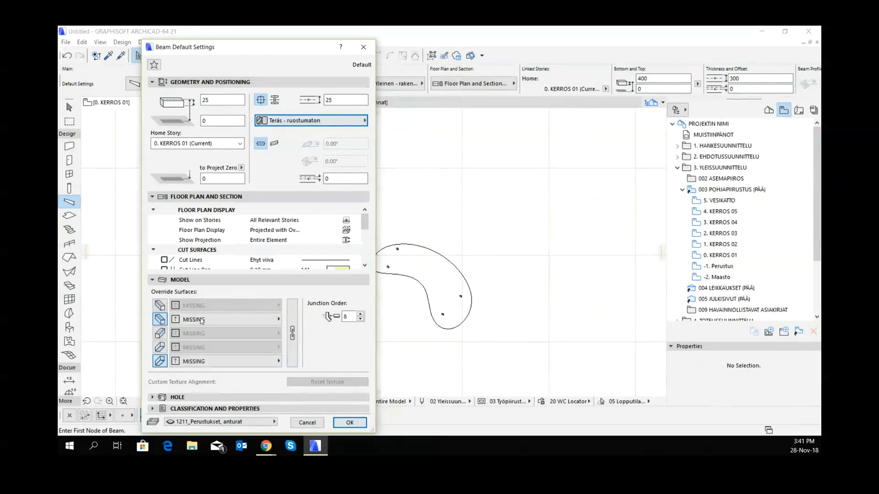
{"action": "left_click", "coordinate": [255, 321]}
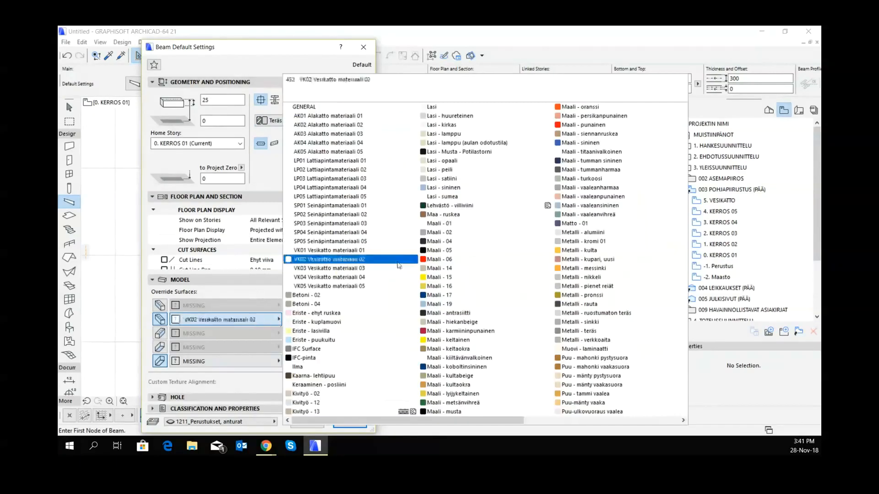
{"action": "left_click", "coordinate": [576, 241]}
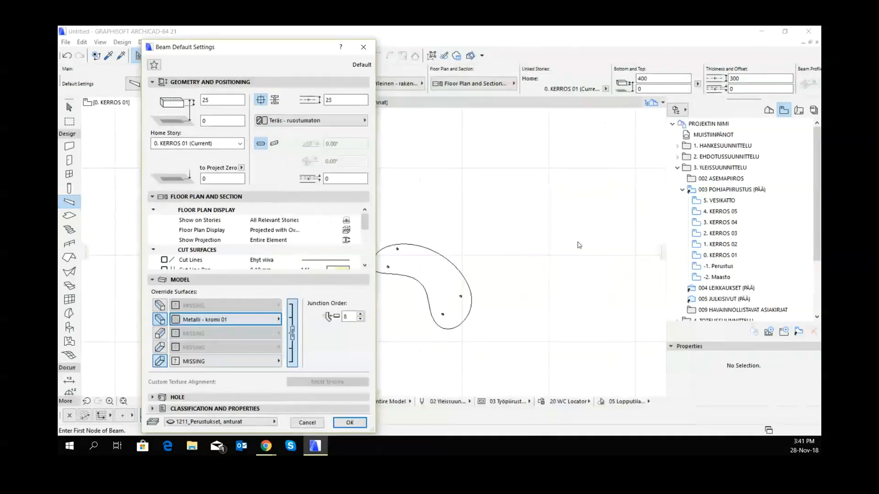
{"action": "left_click", "coordinate": [160, 306]}
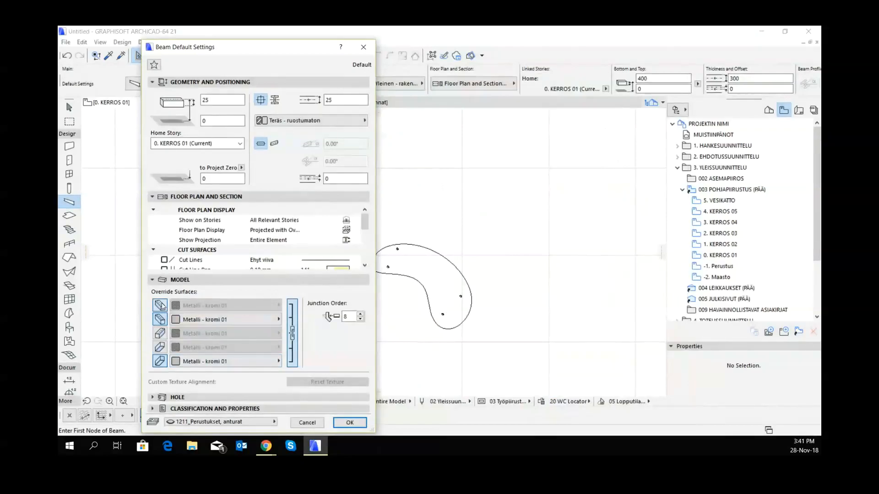
{"action": "left_click", "coordinate": [160, 333]}
{"action": "left_click", "coordinate": [160, 347]}
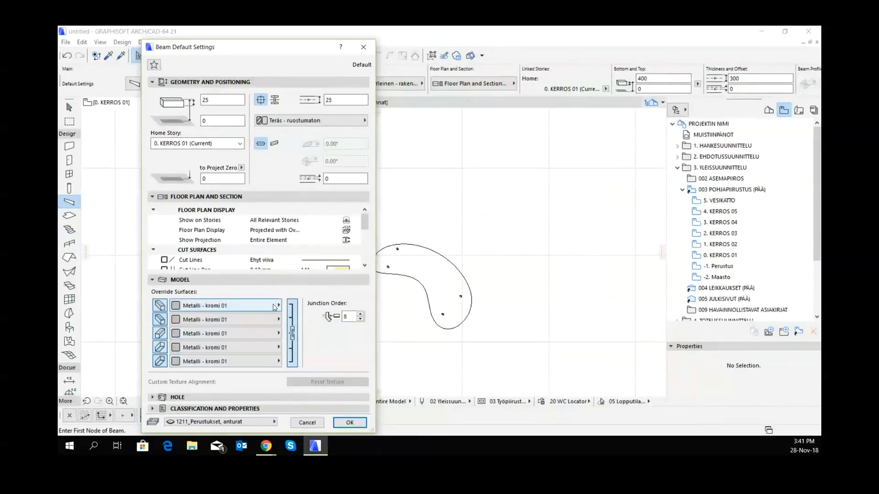
- Assign the beam to ARCHICAD Layer and set its cut line pen to pen 1 (0.10 mm)
{"action": "left_click", "coordinate": [259, 421]}
{"action": "left_click", "coordinate": [357, 72]}
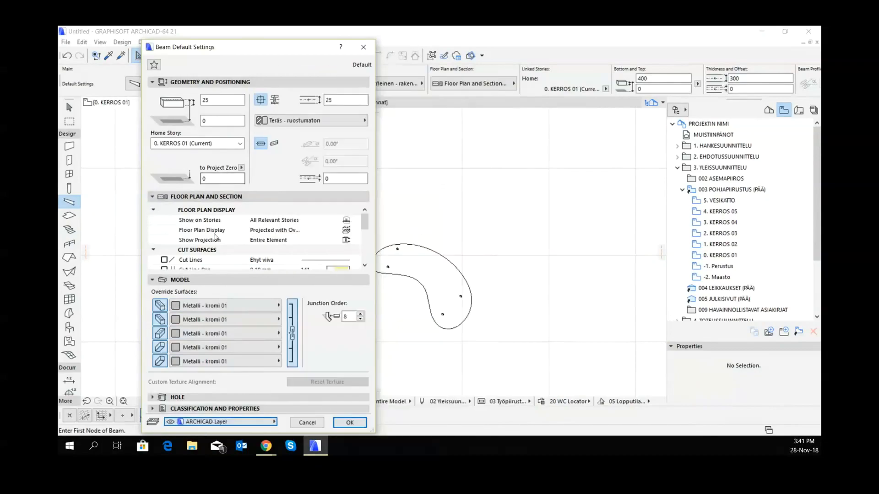
{"action": "scroll", "coordinate": [365, 229], "scroll_direction": "down", "scroll_amount": 2}
{"action": "left_click", "coordinate": [355, 250]}
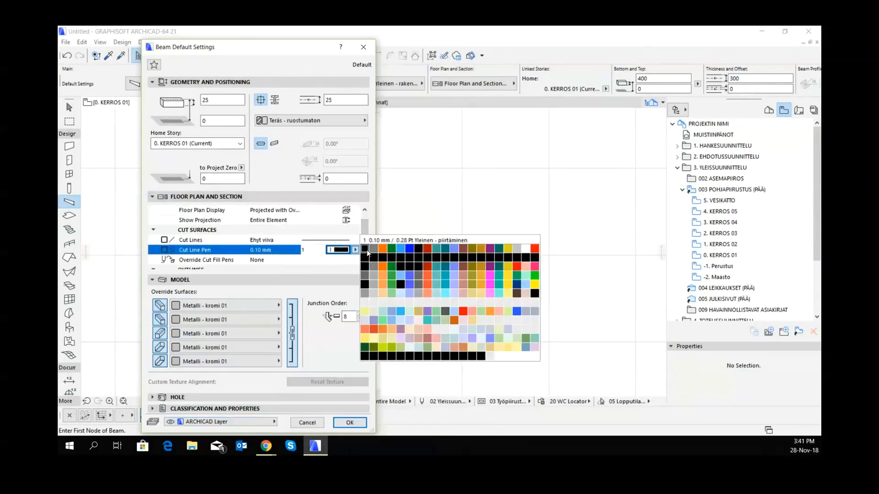
{"action": "left_click", "coordinate": [366, 253]}
- Set the beam's uncut line, overhead line and reference axis pens to pen 1 (0.10 mm)
{"action": "scroll", "coordinate": [362, 233], "scroll_direction": "down", "scroll_amount": 3}
{"action": "left_click", "coordinate": [348, 233]}
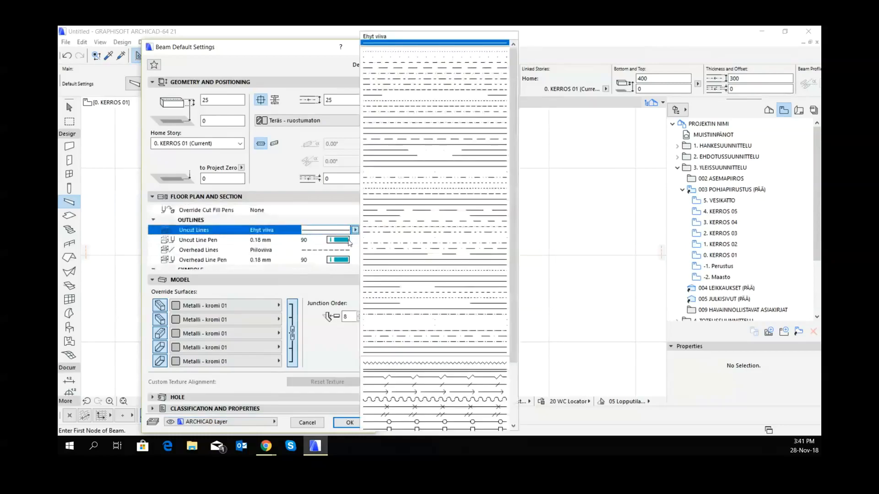
{"action": "left_click", "coordinate": [349, 240]}
{"action": "left_click", "coordinate": [361, 243]}
{"action": "left_click", "coordinate": [347, 260]}
{"action": "left_click", "coordinate": [366, 250]}
{"action": "scroll", "coordinate": [363, 256], "scroll_direction": "down", "scroll_amount": 3}
{"action": "left_click", "coordinate": [339, 260]}
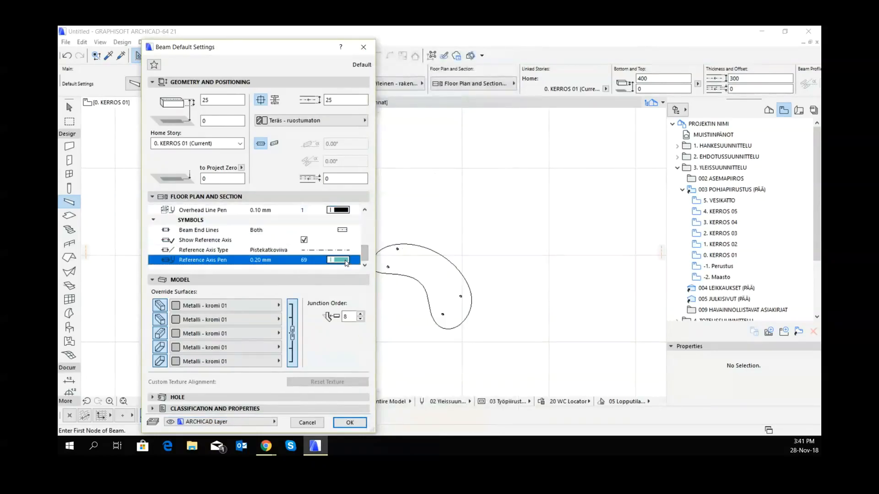
{"action": "left_click", "coordinate": [367, 250]}
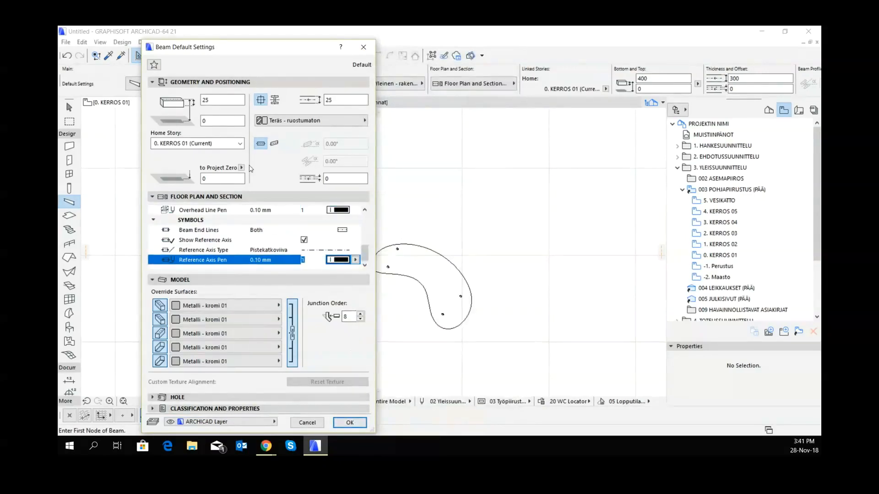
- Set the beam elevation to 200 mm and connect each pair of columns with a beam, about 466 mm and 619 mm long
{"action": "double_click", "coordinate": [216, 121]}
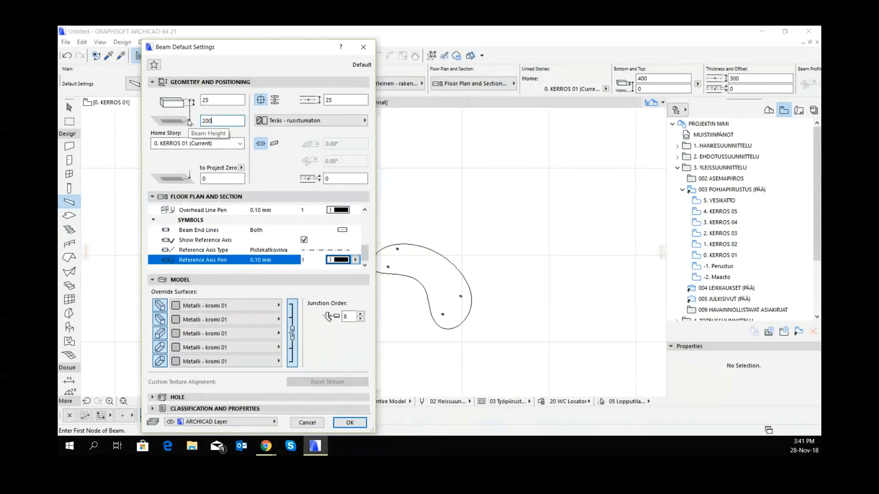
{"action": "key", "text": "Return"}
{"action": "scroll", "coordinate": [390, 247], "scroll_direction": "up", "scroll_amount": 2}
{"action": "scroll", "coordinate": [390, 247], "scroll_direction": "up", "scroll_amount": 2}
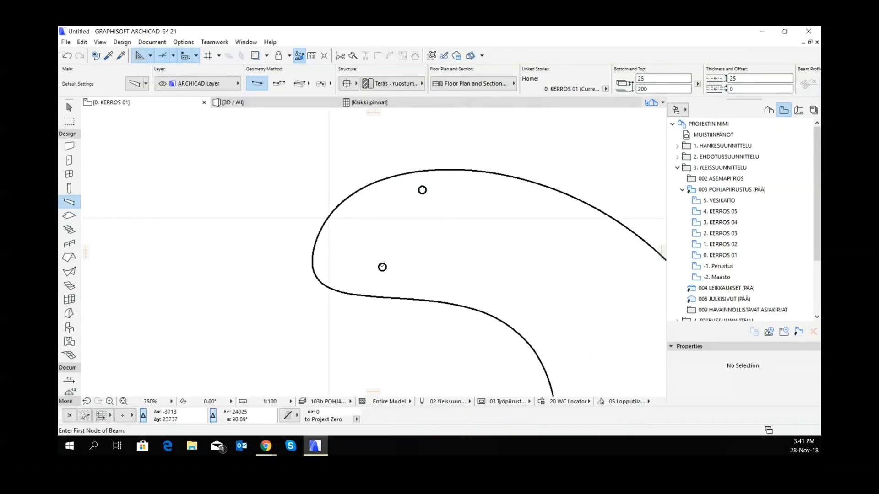
{"action": "left_click", "coordinate": [383, 267]}
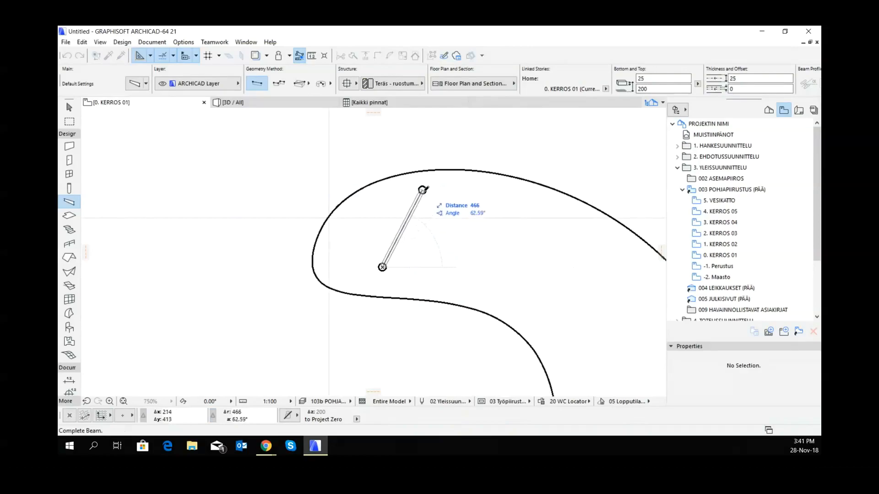
{"action": "left_click", "coordinate": [423, 189]}
{"action": "scroll", "coordinate": [336, 180], "scroll_direction": "down", "scroll_amount": 1}
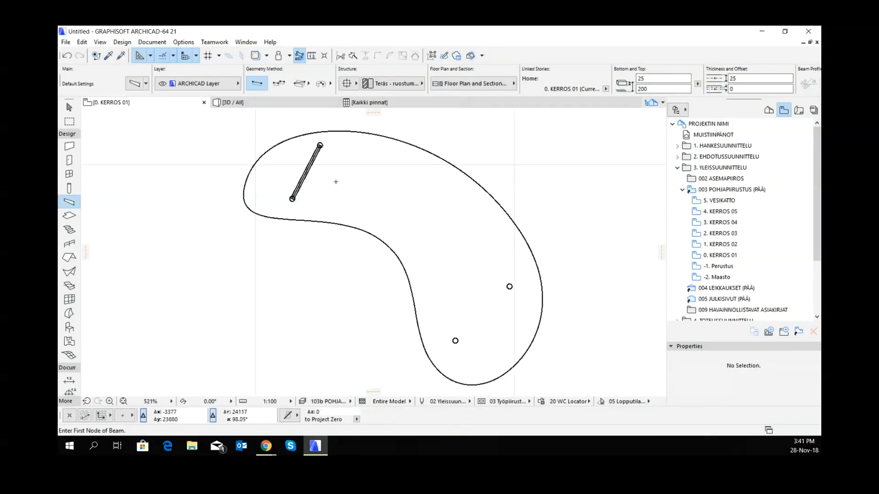
{"action": "left_click", "coordinate": [456, 341]}
{"action": "left_click", "coordinate": [509, 287]}
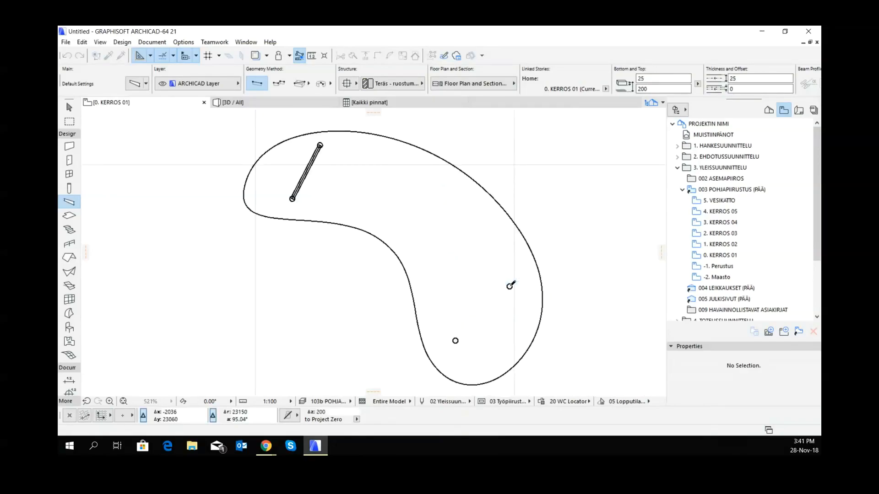
- Check the two cross beams between the legs in 3D and return to the floor plan
{"action": "key", "text": "F3"}
{"action": "middle_click_drag", "start_coordinate": [477, 288], "coordinate": [435, 235], "text": "shift"}
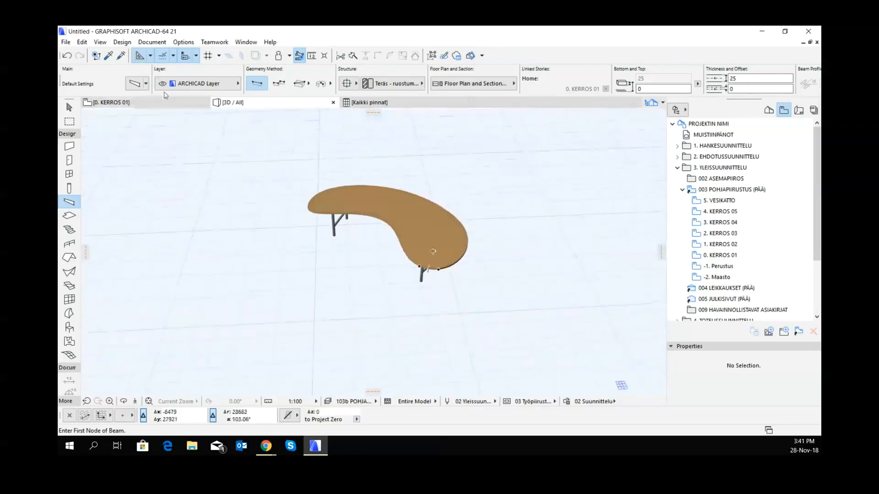
{"action": "key", "text": "F2"}
{"action": "scroll", "coordinate": [411, 267], "scroll_direction": "down", "scroll_amount": 3}
{"action": "middle_click_drag", "start_coordinate": [424, 270], "coordinate": [441, 273]}
{"action": "scroll", "coordinate": [441, 273], "scroll_direction": "up", "scroll_amount": 2}
- Select the whole table and rotate it about the left end of the lower beam until that beam lies horizontal
{"action": "left_click", "coordinate": [69, 107]}
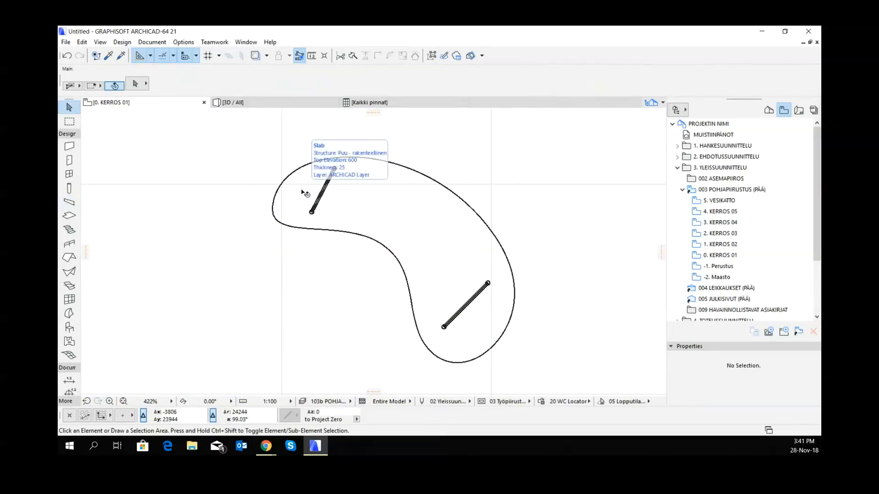
{"action": "left_click", "coordinate": [249, 145]}
{"action": "left_click", "coordinate": [534, 374]}
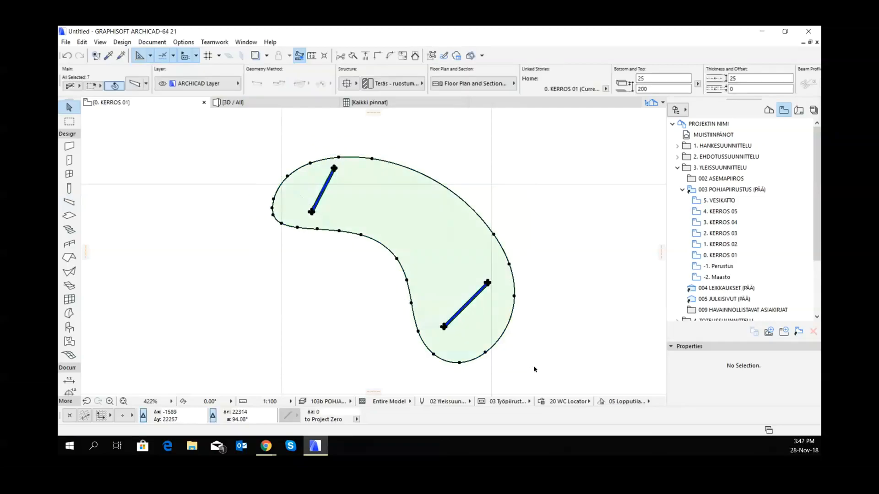
{"action": "key", "text": "ctrl+e"}
{"action": "left_click", "coordinate": [443, 326]}
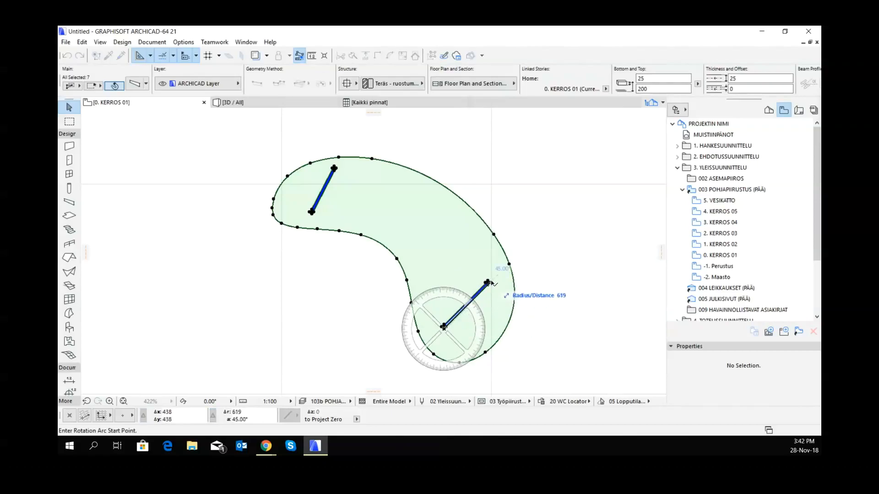
{"action": "left_click", "coordinate": [491, 282]}
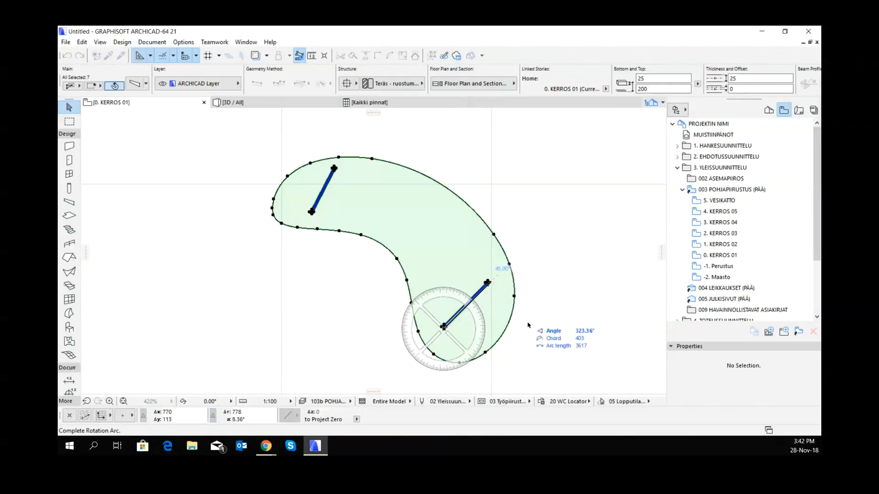
{"action": "left_click", "coordinate": [533, 326]}
{"action": "scroll", "coordinate": [506, 294], "scroll_direction": "down", "scroll_amount": 2}
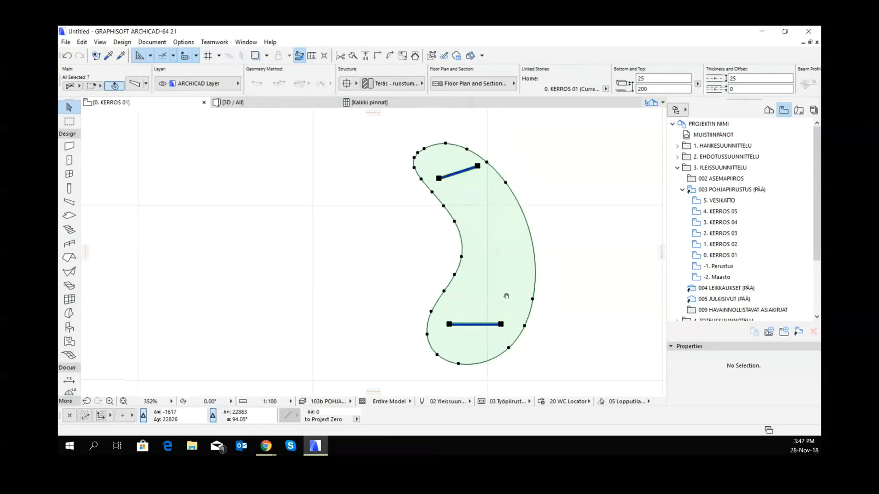
{"action": "middle_click_drag", "start_coordinate": [517, 314], "coordinate": [516, 311]}
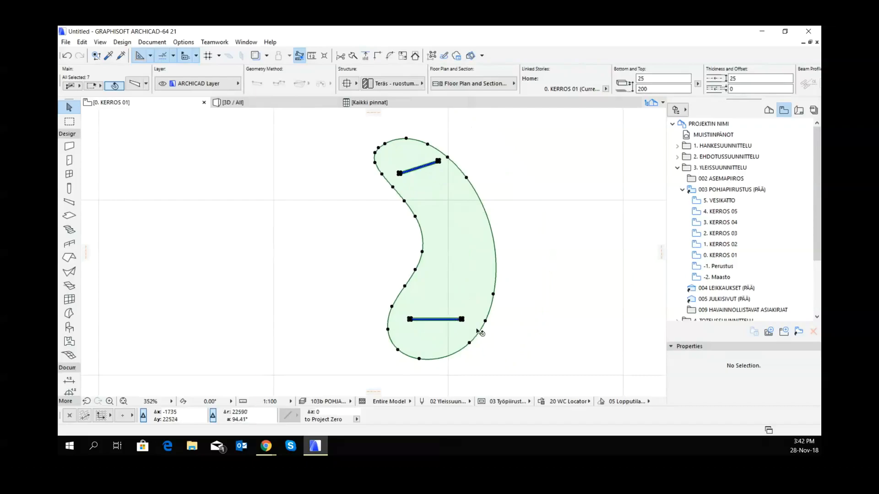
{"action": "left_click", "coordinate": [544, 323]}
{"action": "scroll", "coordinate": [437, 320], "scroll_direction": "up", "scroll_amount": 5}
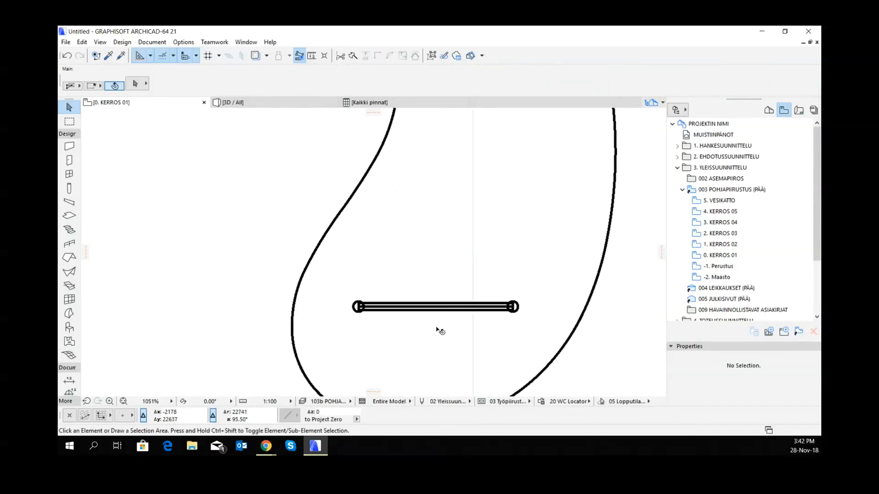
{"action": "scroll", "coordinate": [439, 331], "scroll_direction": "down", "scroll_amount": 7}
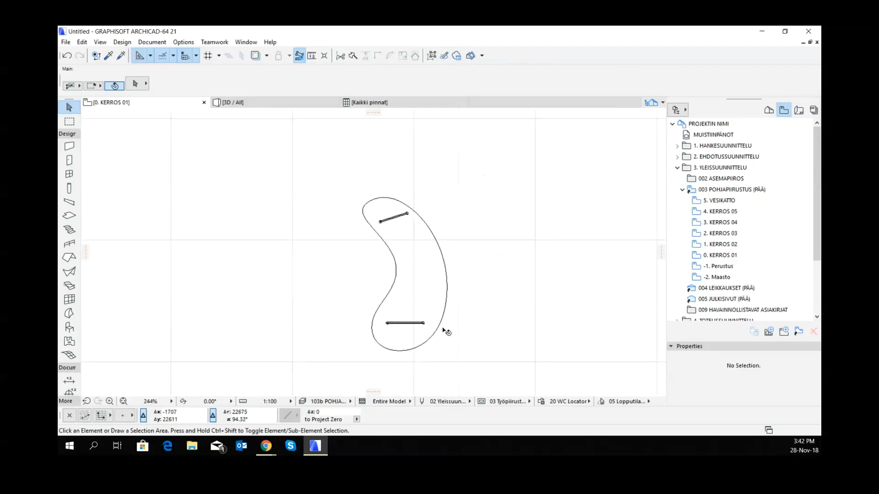
- Select the whole table and set the 3D projection to a parallel Top view with a 270° camera azimuth
{"action": "left_click_drag", "start_coordinate": [326, 173], "coordinate": [464, 367]}
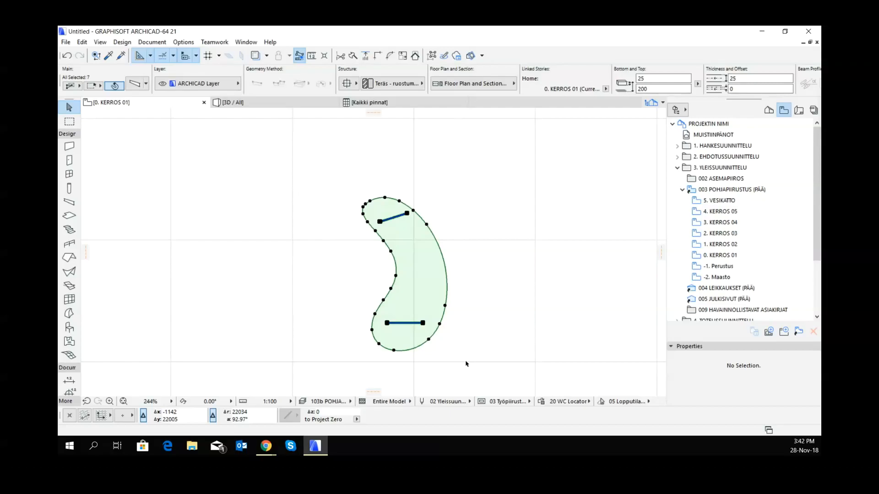
{"action": "key", "text": "ctrl+shift+F3"}
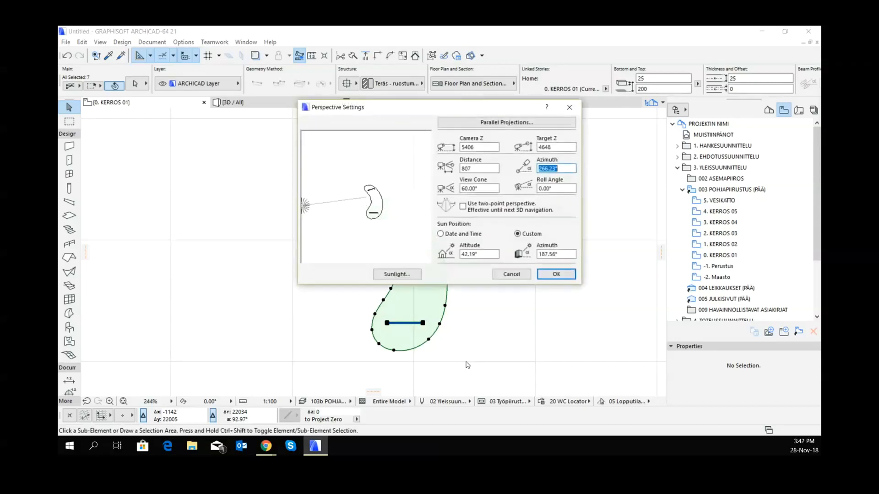
{"action": "left_click", "coordinate": [506, 122]}
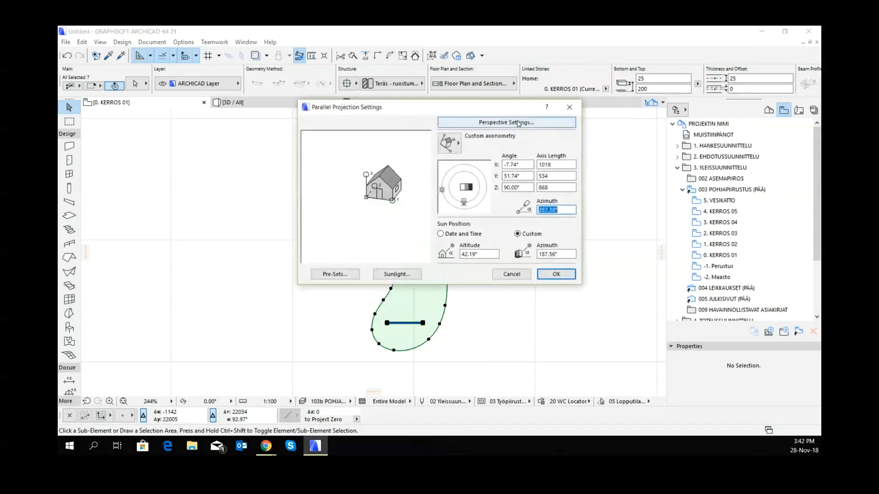
{"action": "left_click", "coordinate": [451, 150]}
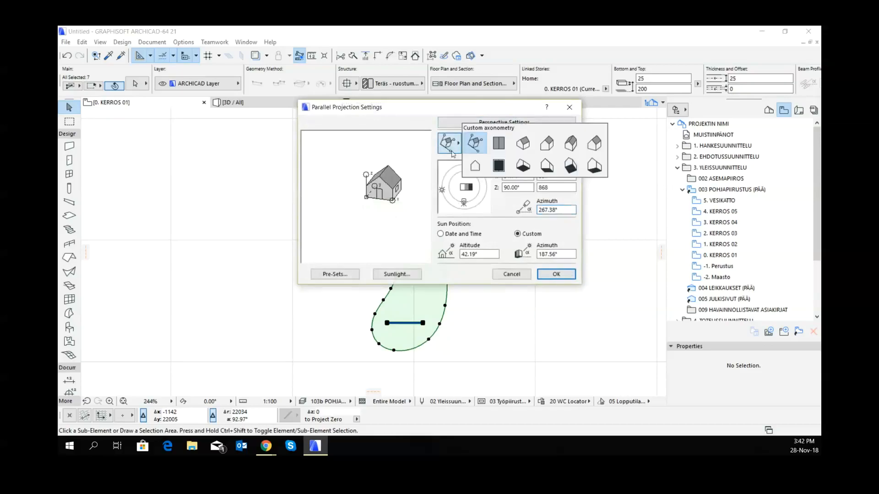
{"action": "left_click", "coordinate": [500, 144]}
{"action": "left_click_drag", "start_coordinate": [463, 202], "coordinate": [464, 203]}
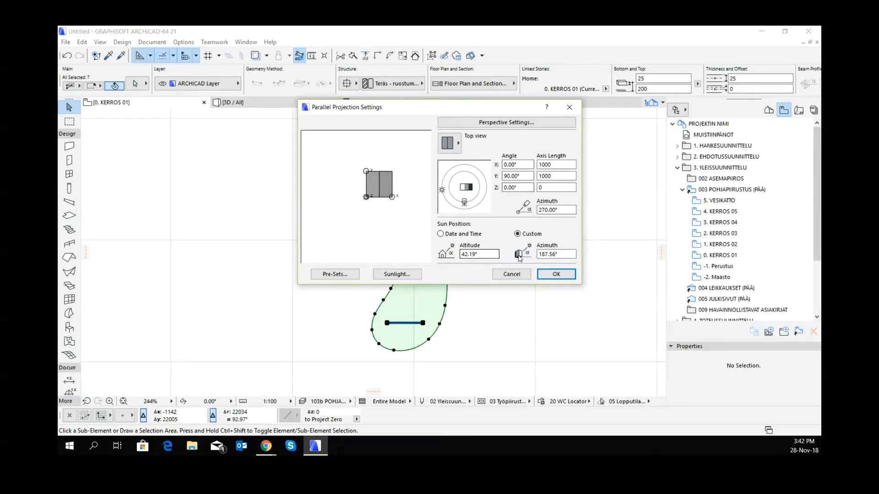
{"action": "left_click", "coordinate": [557, 275]}
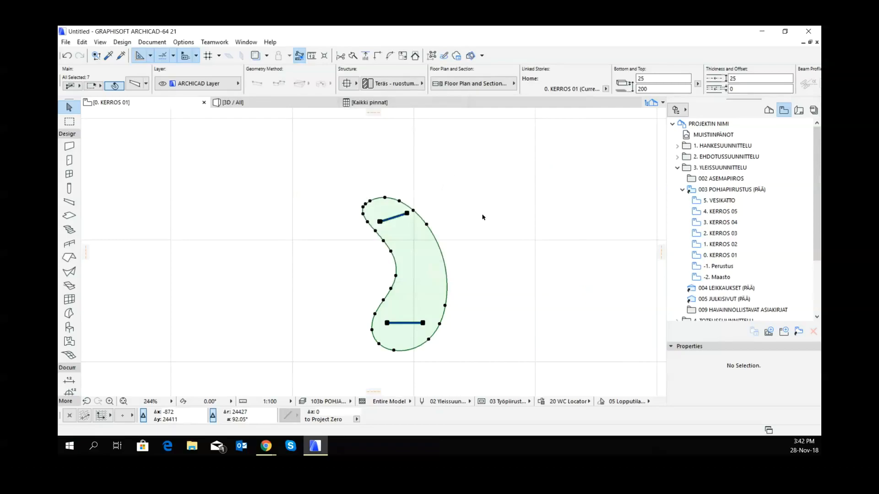
- Show only the selected table in 3D, fit it in the view and select all its elements
{"action": "key", "text": "F5"}
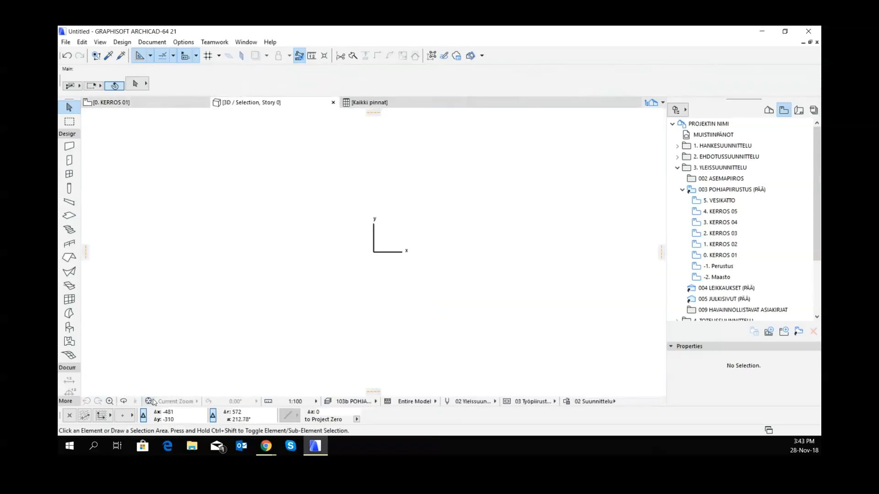
{"action": "left_click", "coordinate": [149, 402]}
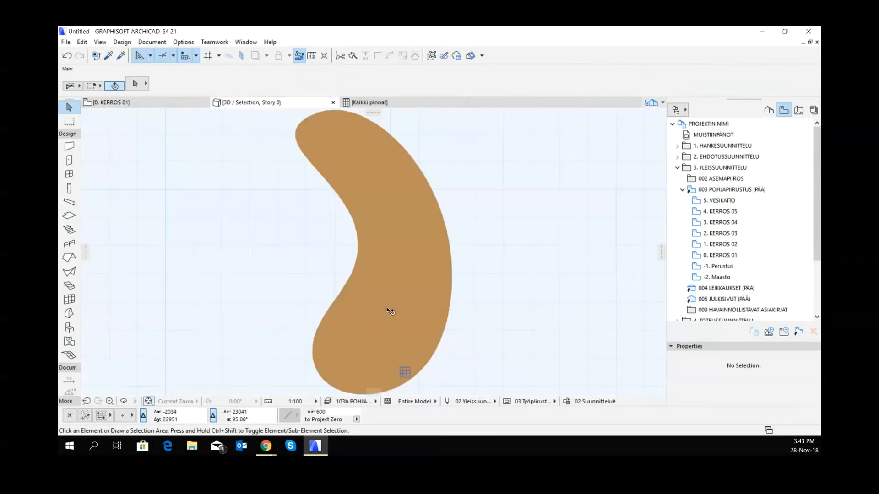
{"action": "scroll", "coordinate": [387, 309], "scroll_direction": "down", "scroll_amount": 1}
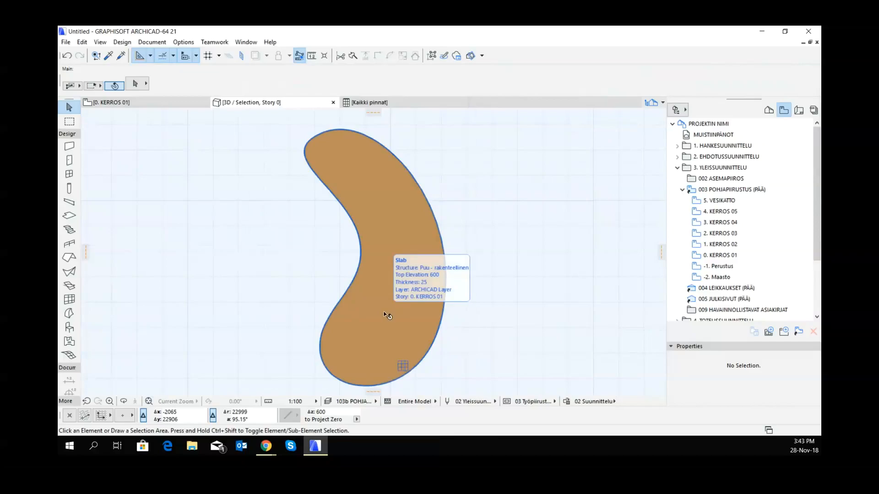
{"action": "left_click", "coordinate": [387, 316]}
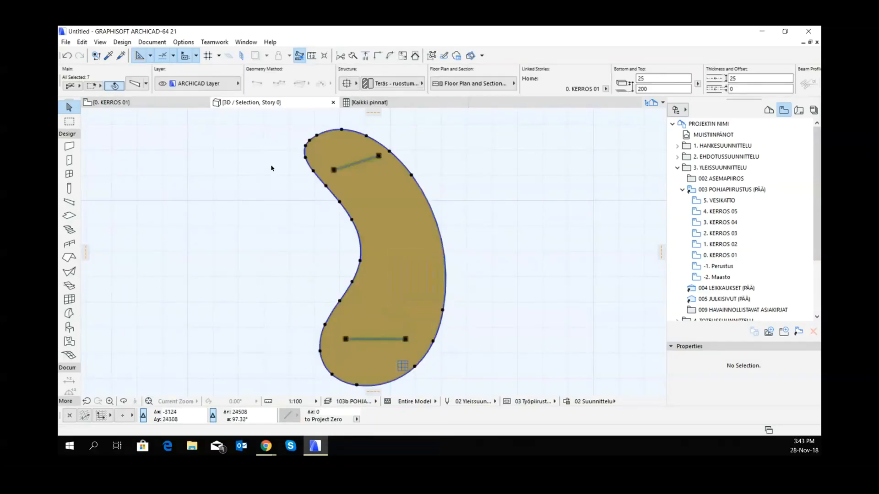
- Start saving the selection as a library Object, accepting the current view as its floor plan representation
{"action": "left_click", "coordinate": [65, 42]}
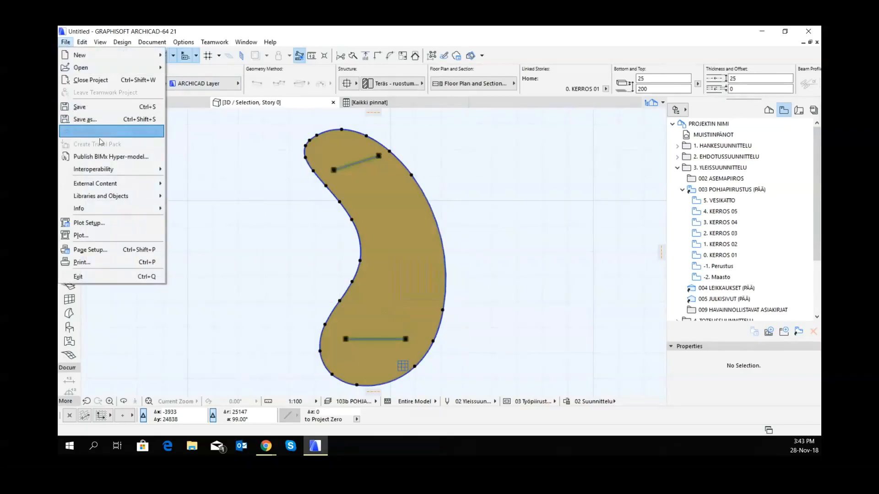
{"action": "mouse_move", "coordinate": [108, 196]}
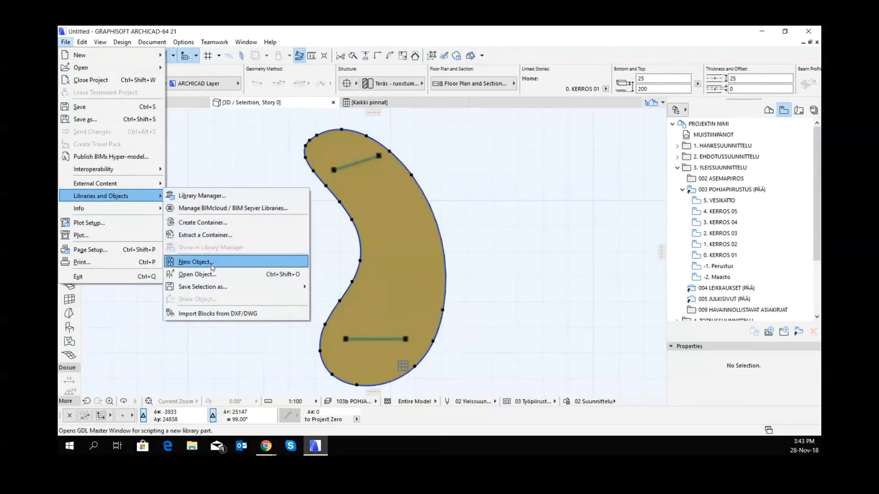
{"action": "mouse_move", "coordinate": [216, 291]}
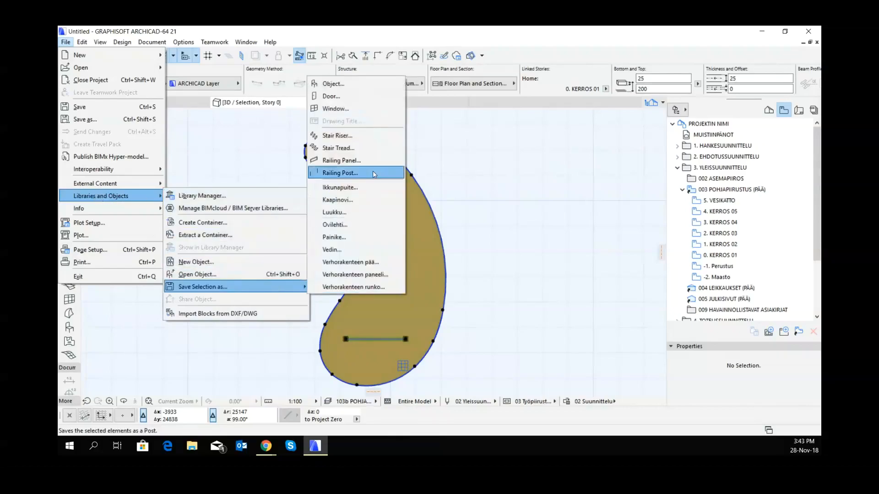
{"action": "left_click", "coordinate": [342, 84]}
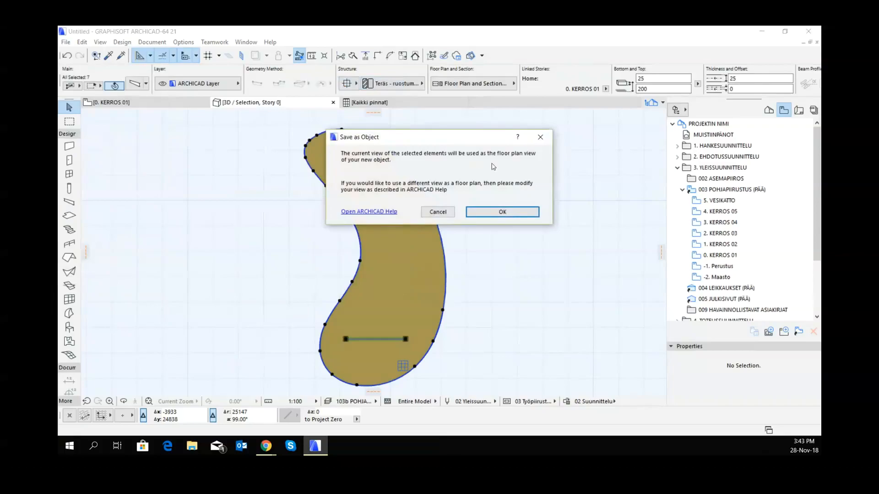
{"action": "left_click", "coordinate": [502, 213]}
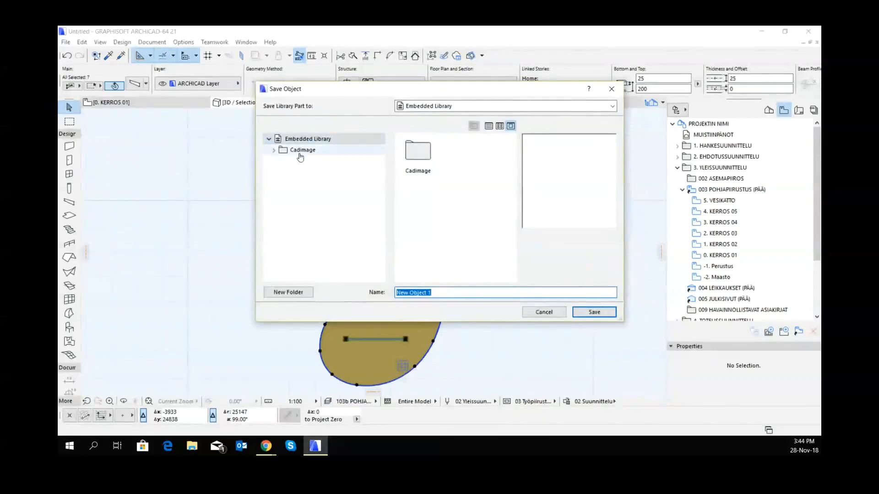
{"action": "left_click", "coordinate": [472, 109]}
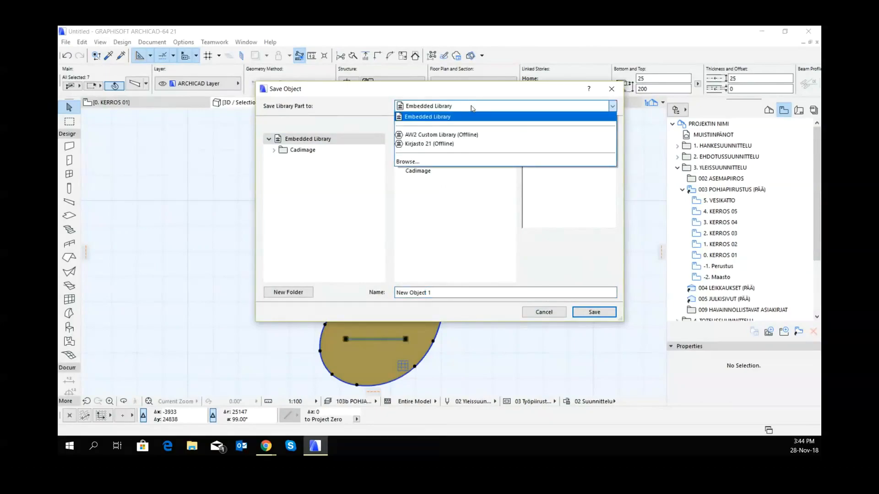
{"action": "left_click", "coordinate": [418, 162]}
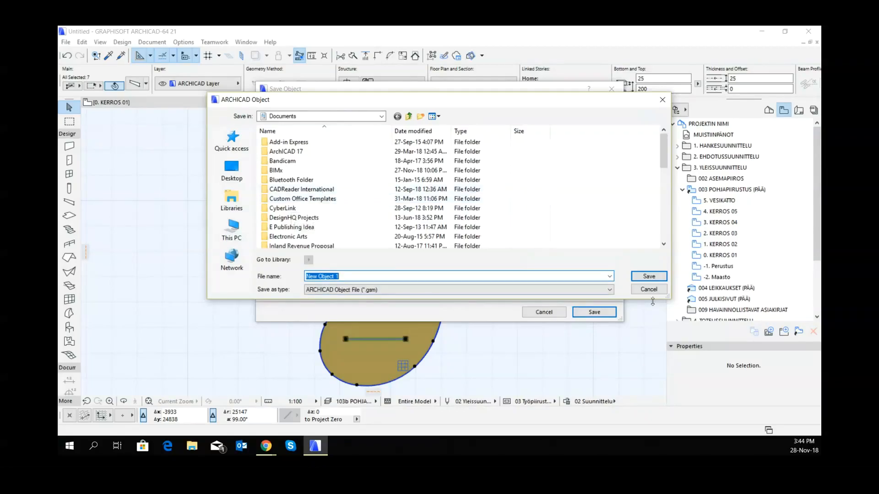
{"action": "left_click", "coordinate": [649, 290]}
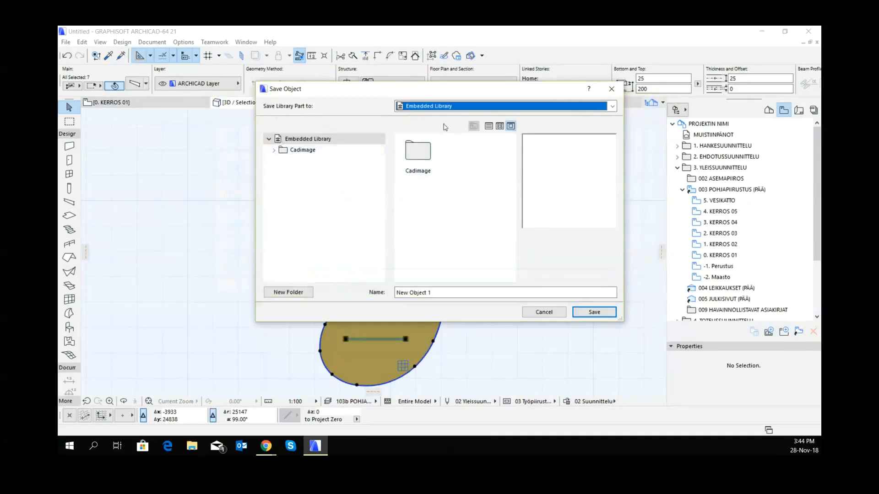
{"action": "left_click", "coordinate": [430, 108]}
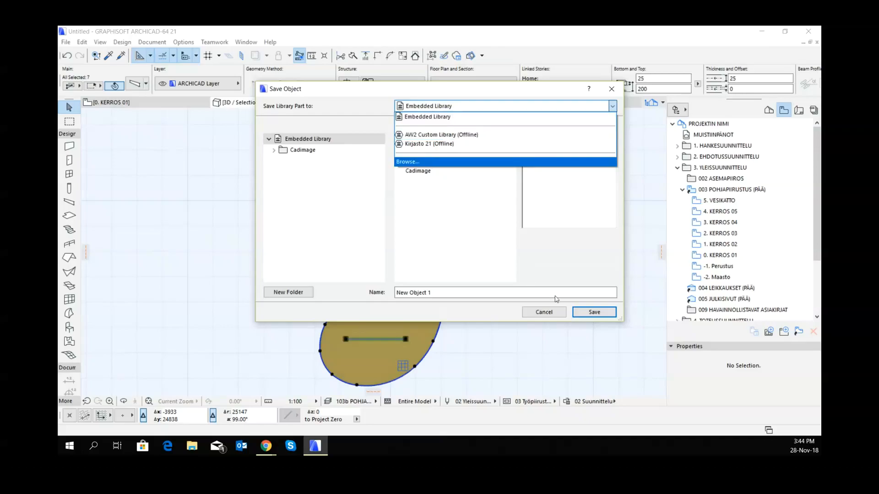
{"action": "left_click", "coordinate": [435, 117]}
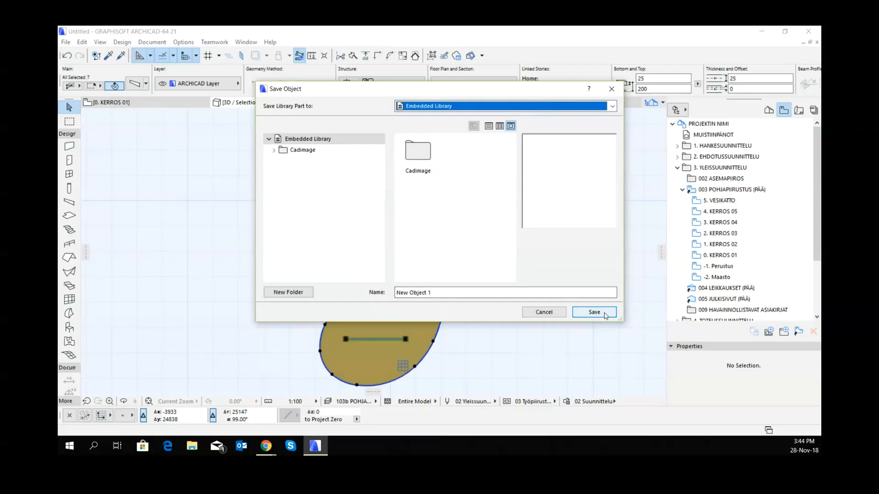
- Name the object "Table - Kidney shape" and save it in the Embedded Library
{"action": "left_click_drag", "start_coordinate": [483, 293], "coordinate": [376, 293]}
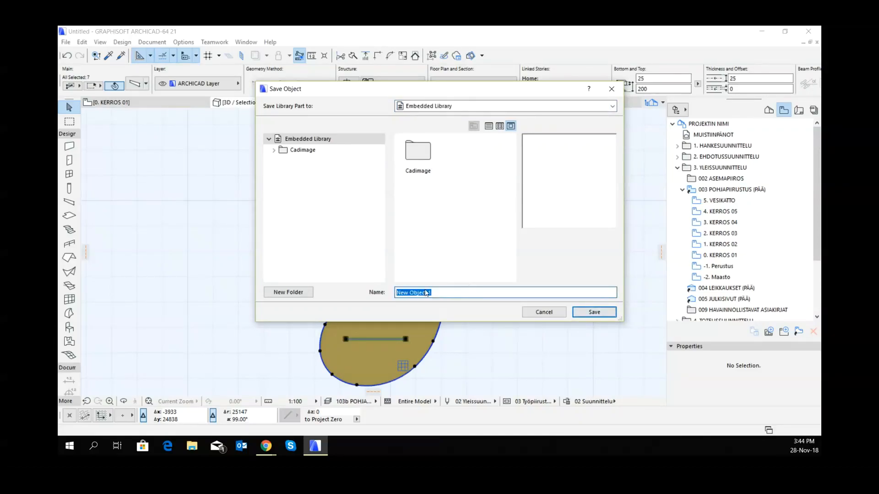
{"action": "type", "text": "Table -"}
{"action": "type", "text": "Kidney shape"}
{"action": "left_click", "coordinate": [592, 312]}
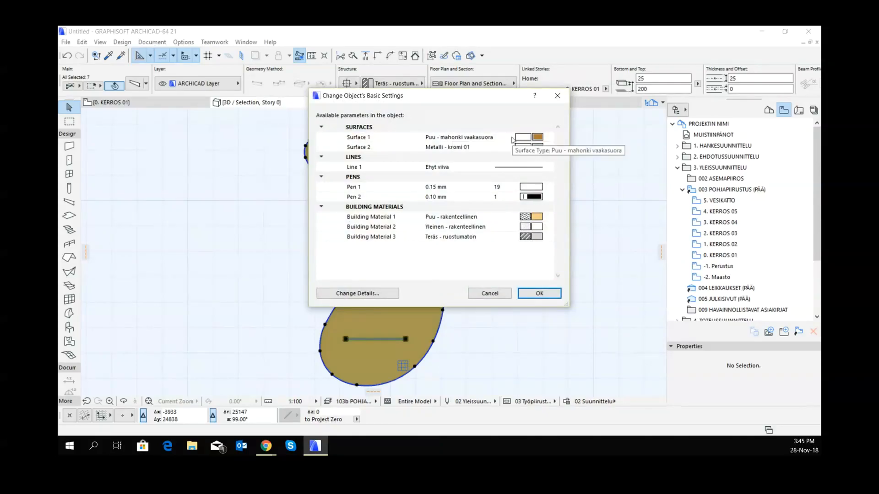
- Try Maali - punainen on Surface 1, return it to Puu - mahonki vaakasuora and accept the object's basic settings
{"action": "left_click", "coordinate": [542, 138]}
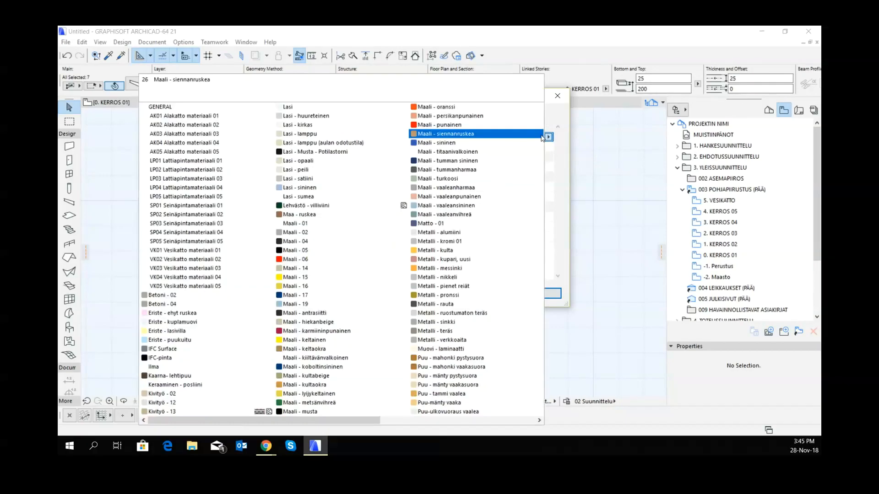
{"action": "left_click", "coordinate": [517, 127]}
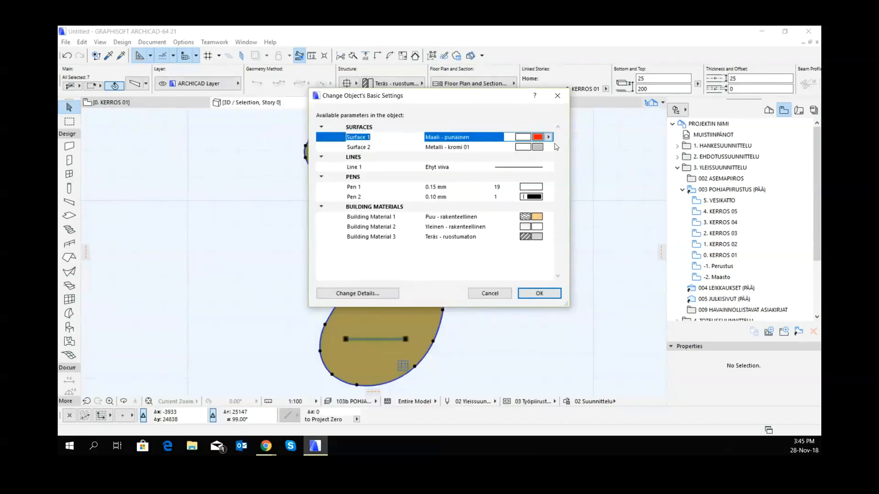
{"action": "left_click", "coordinate": [540, 137]}
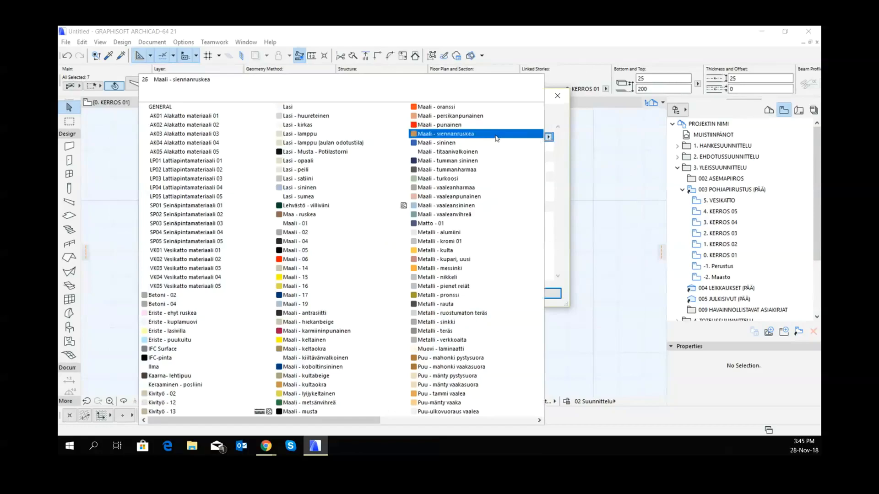
{"action": "left_click", "coordinate": [478, 368]}
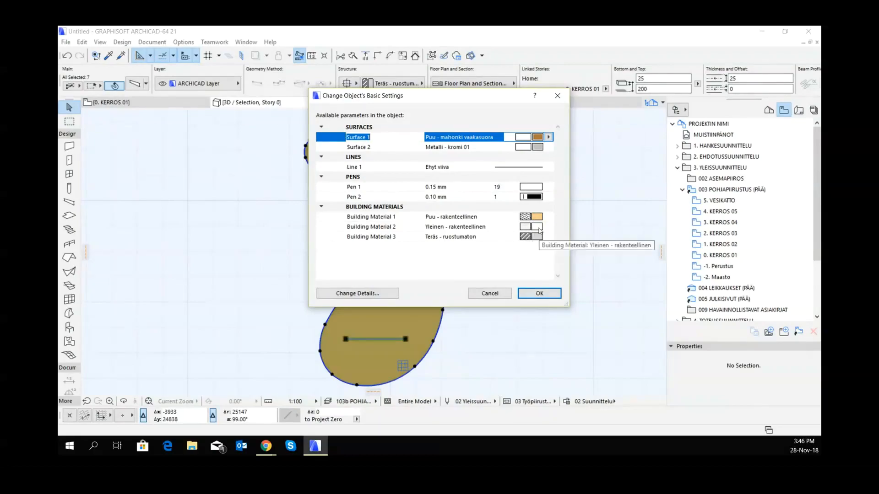
{"action": "left_click", "coordinate": [540, 294]}
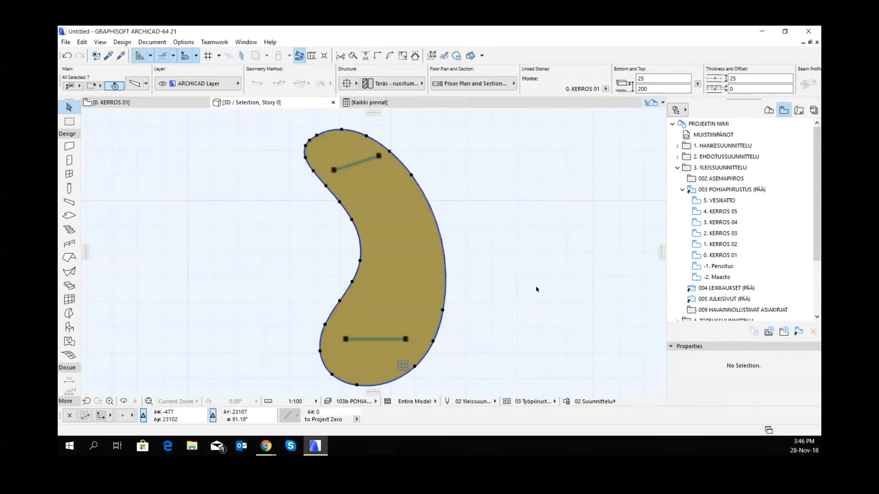
- Return to the 0. KERROS 01 floor plan and open the Object tool's default settings, previewing Table - Kidney shape in 3D and plan
{"action": "left_click", "coordinate": [471, 227]}
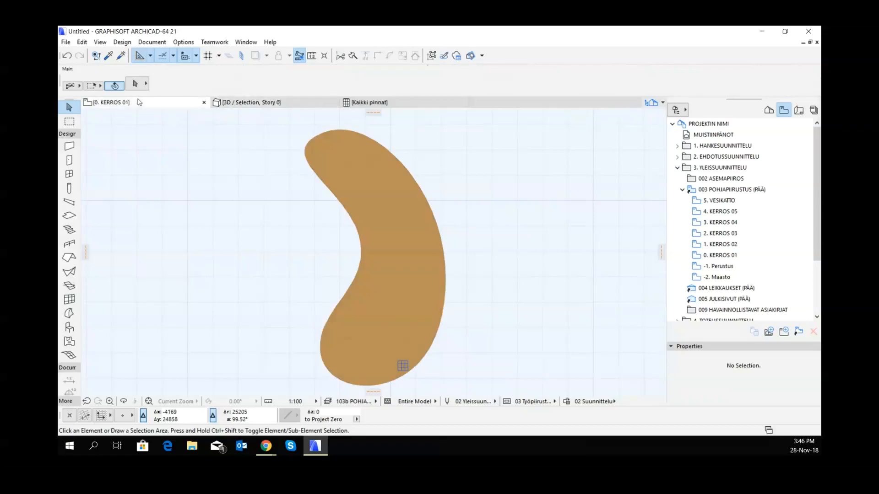
{"action": "left_click", "coordinate": [140, 102]}
{"action": "left_click", "coordinate": [284, 172]}
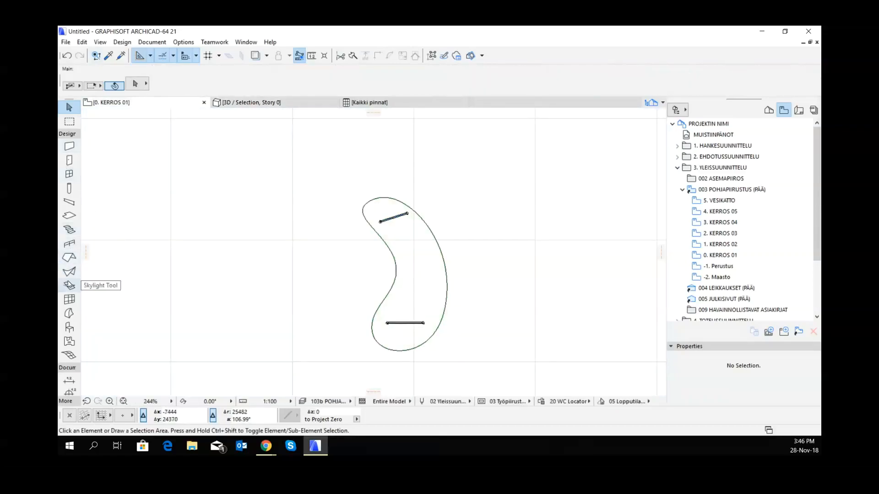
{"action": "left_click", "coordinate": [69, 328]}
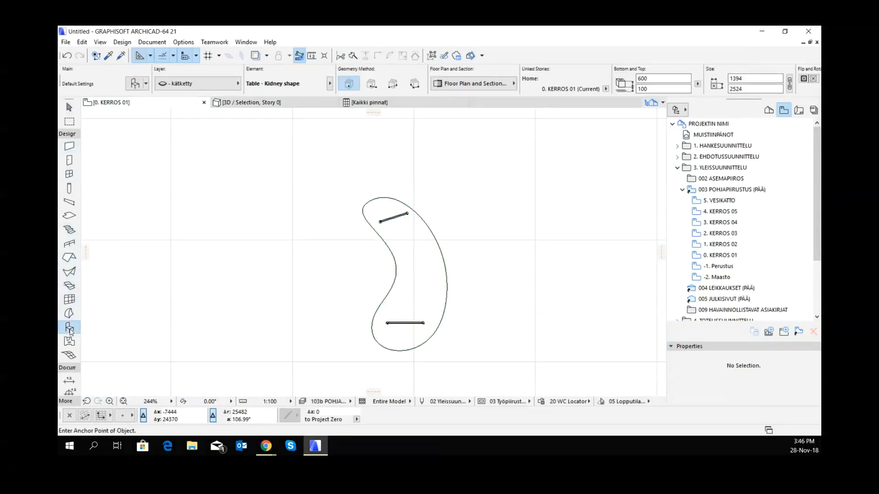
{"action": "double_click", "coordinate": [69, 328]}
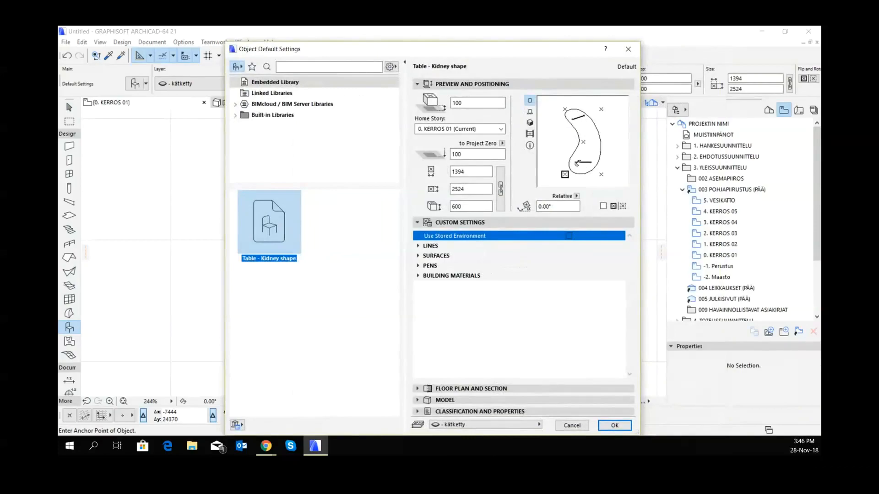
{"action": "left_click", "coordinate": [530, 122]}
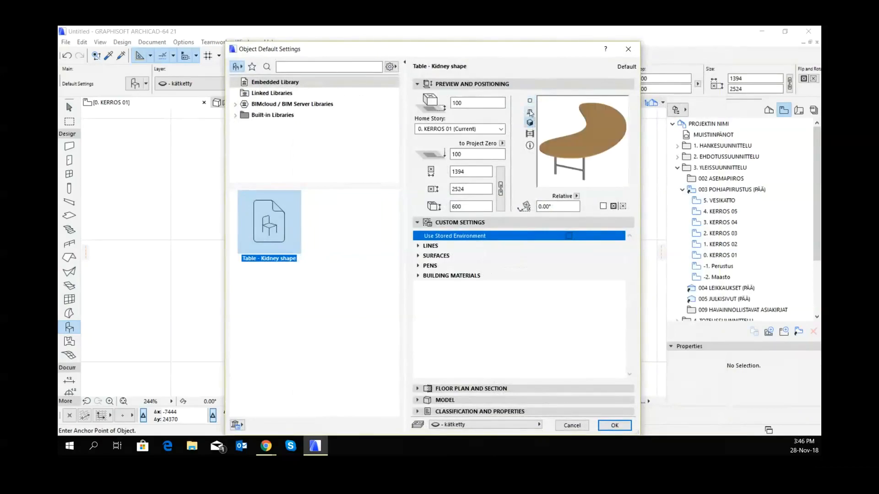
{"action": "left_click", "coordinate": [529, 112]}
{"action": "left_click", "coordinate": [530, 100]}
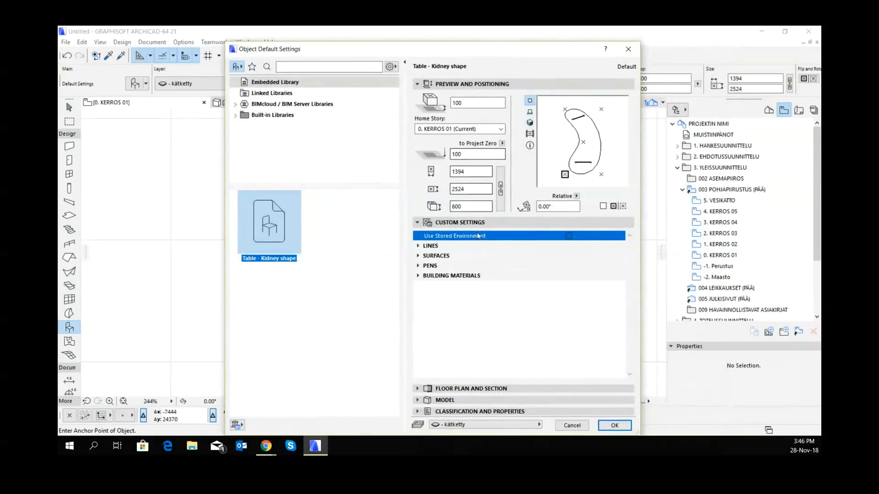
- Set the object's layer to ARCHICAD Layer and its anchor to the centre, and place it beside the original table
{"action": "left_click", "coordinate": [499, 425]}
{"action": "left_click", "coordinate": [626, 72]}
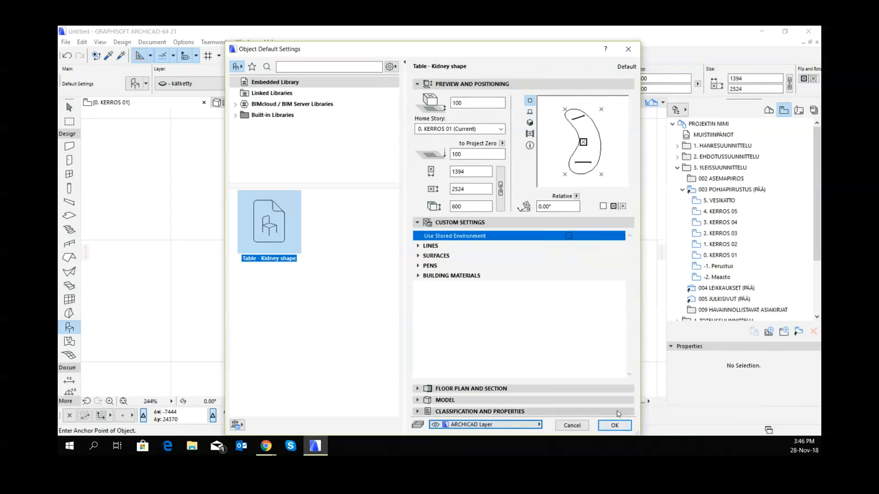
{"action": "key", "text": "Return"}
{"action": "left_click", "coordinate": [242, 267]}
{"action": "scroll", "coordinate": [268, 269], "scroll_direction": "down", "scroll_amount": 3}
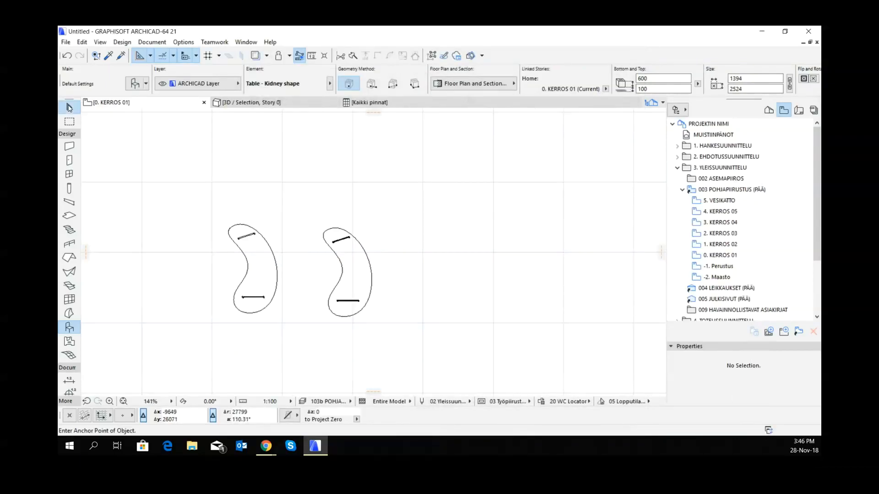
- Select the original table and the placed object together and inspect both from an angle in 3D
{"action": "left_click", "coordinate": [69, 107]}
{"action": "left_click_drag", "start_coordinate": [188, 203], "coordinate": [373, 347]}
{"action": "left_click", "coordinate": [374, 347]}
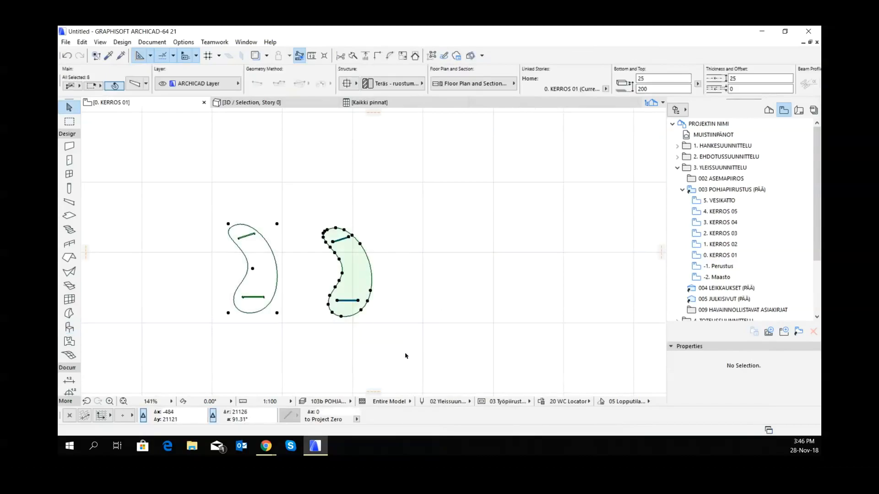
{"action": "key", "text": "F5"}
{"action": "scroll", "coordinate": [382, 304], "scroll_direction": "down", "scroll_amount": 2}
{"action": "middle_click_drag", "start_coordinate": [351, 279], "coordinate": [237, 306], "text": "shift"}
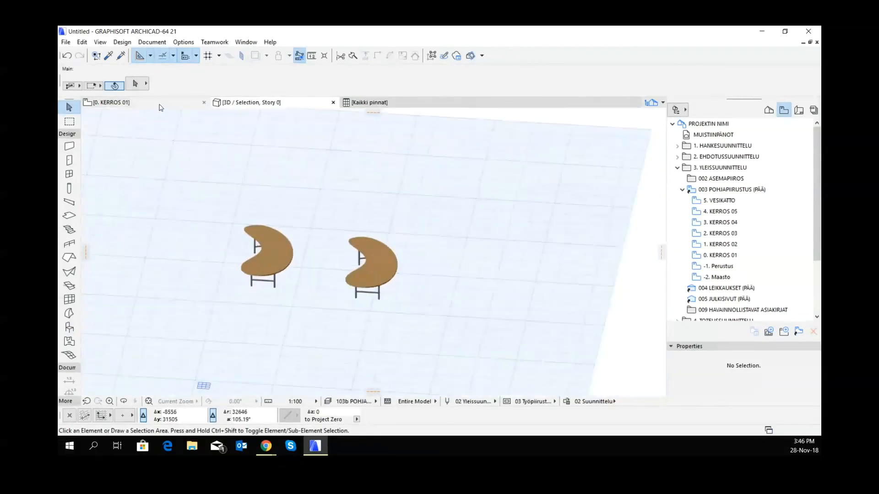
- Return to the floor plan, select only the placed Table - Kidney shape object and open it for library part editing
{"action": "left_click", "coordinate": [160, 104]}
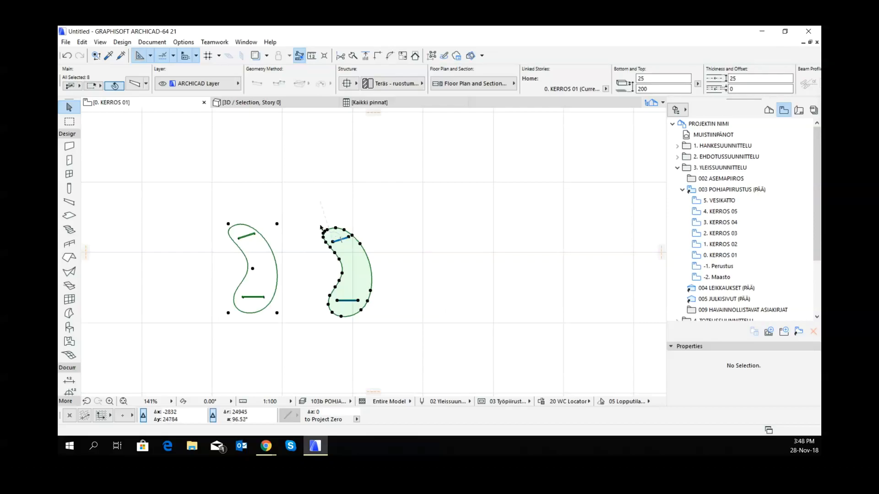
{"action": "left_click", "coordinate": [300, 212]}
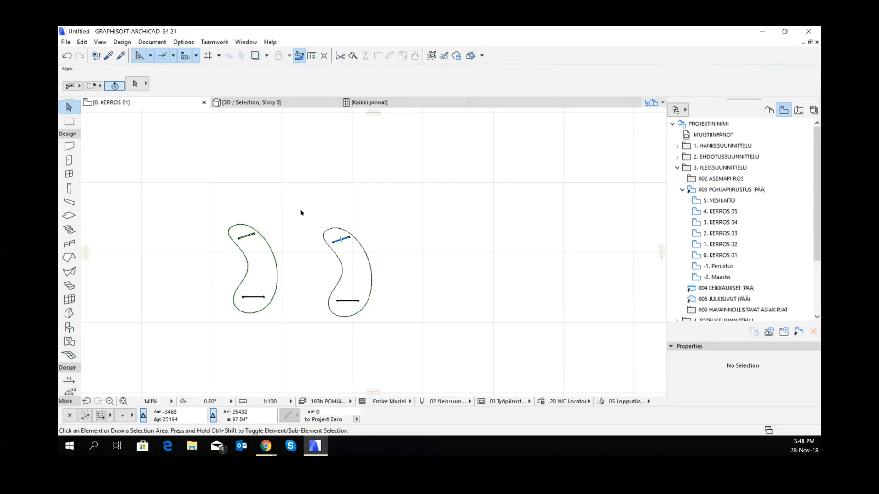
{"action": "left_click", "coordinate": [221, 226]}
{"action": "left_click", "coordinate": [283, 295]}
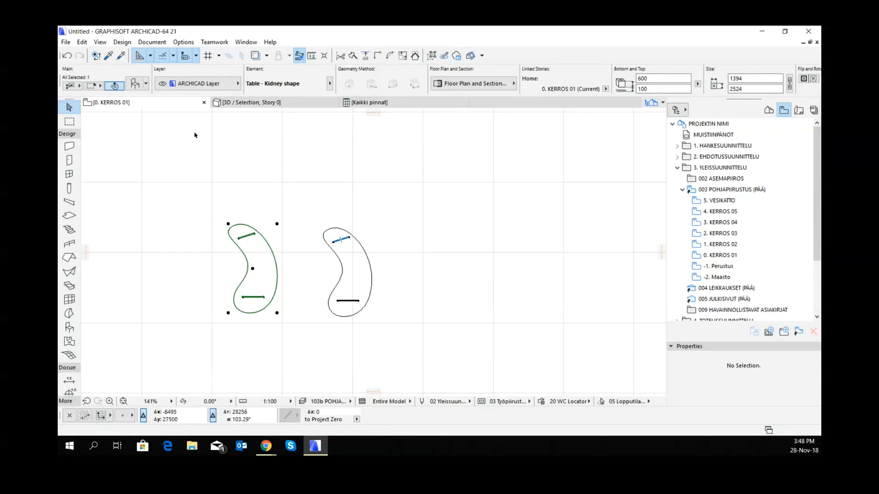
{"action": "left_click", "coordinate": [66, 42]}
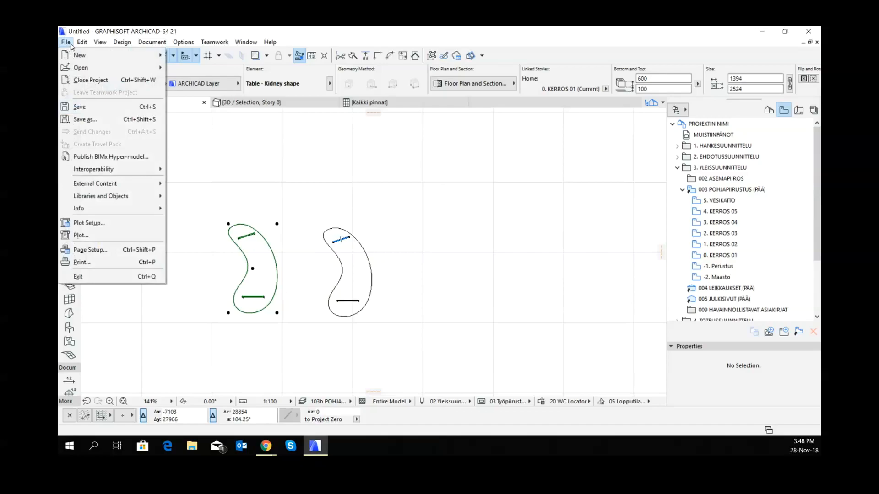
{"action": "mouse_move", "coordinate": [112, 203]}
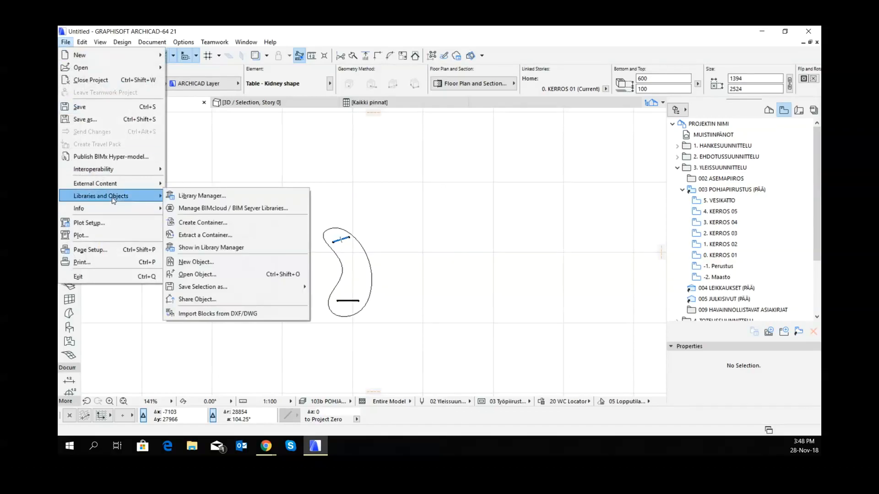
{"action": "left_click", "coordinate": [237, 275]}
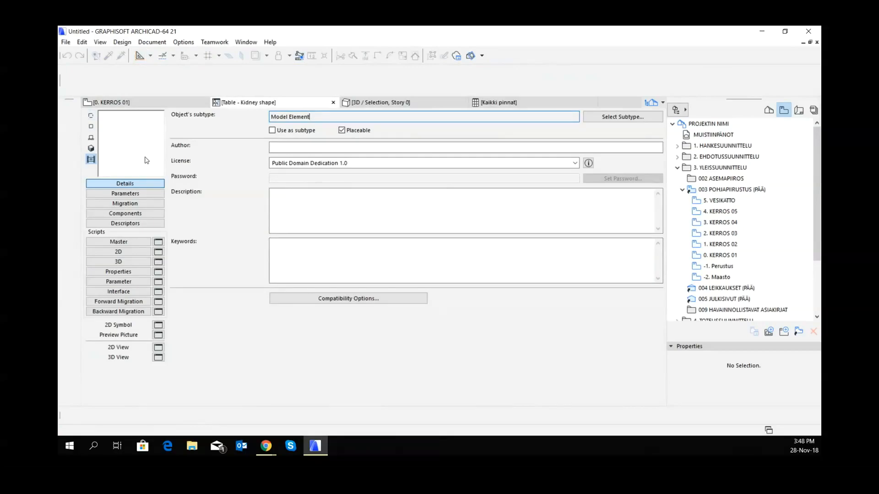
- Enter the author's name in the object details and choose the Public Domain Dedication 1.0 license
{"action": "left_click", "coordinate": [278, 149]}
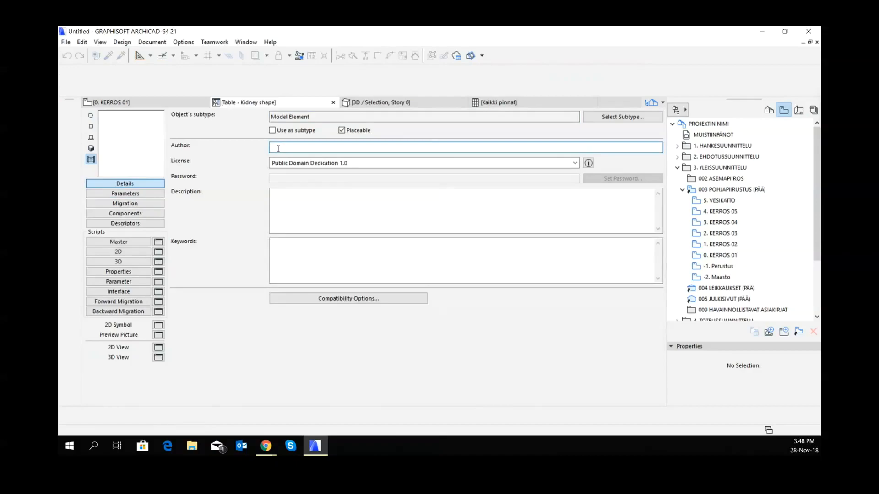
{"action": "type", "text": "Tony Fitzpatrick"}
{"action": "left_click", "coordinate": [373, 165]}
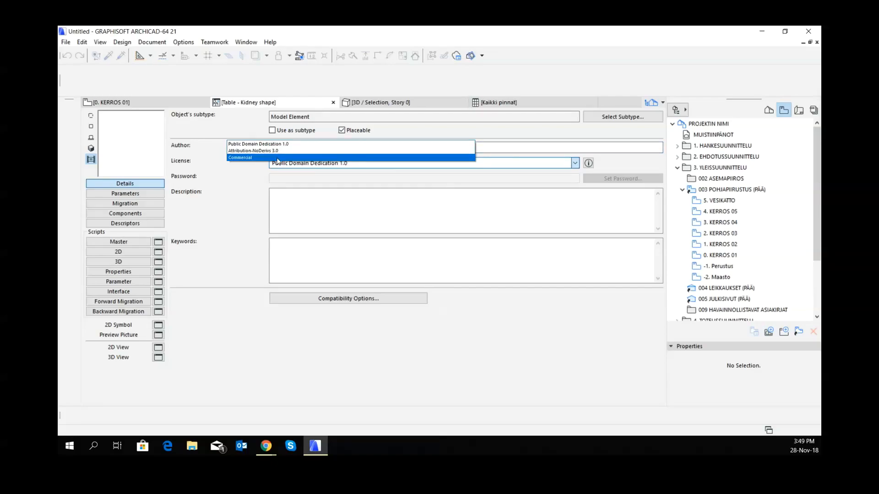
{"action": "left_click", "coordinate": [298, 148]}
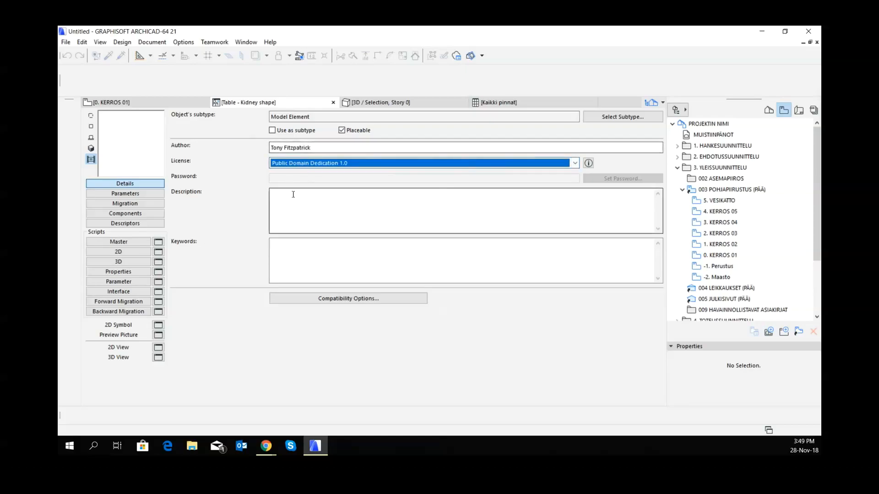
- Try the Commercial license and switch back to Public Domain Dedication 1.0
{"action": "left_click", "coordinate": [575, 165]}
{"action": "left_click", "coordinate": [294, 143]}
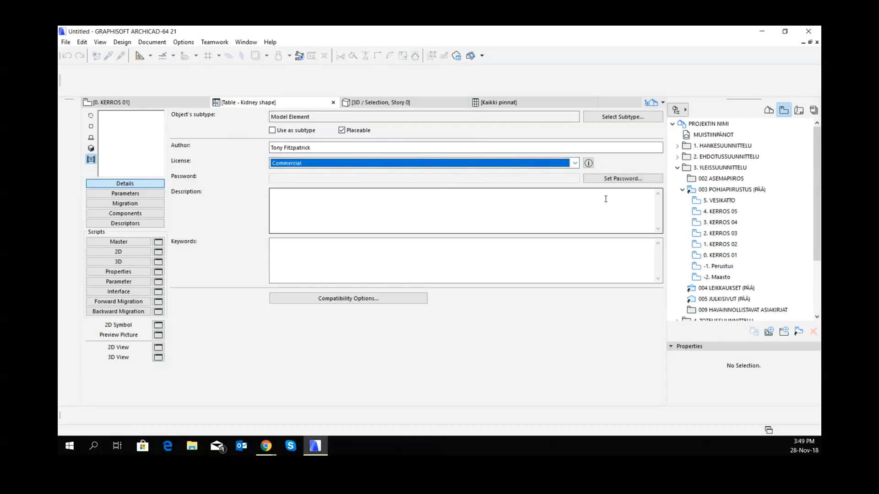
{"action": "left_click", "coordinate": [575, 163]}
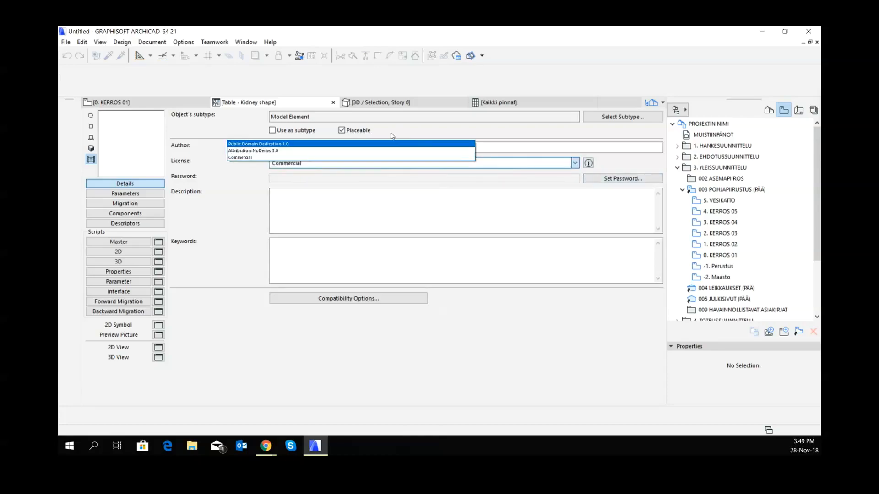
{"action": "left_click", "coordinate": [387, 145]}
- Enter the description "Kidney shaped table - XYZ brand" and the keyword "Table" for the object
{"action": "left_click", "coordinate": [282, 194]}
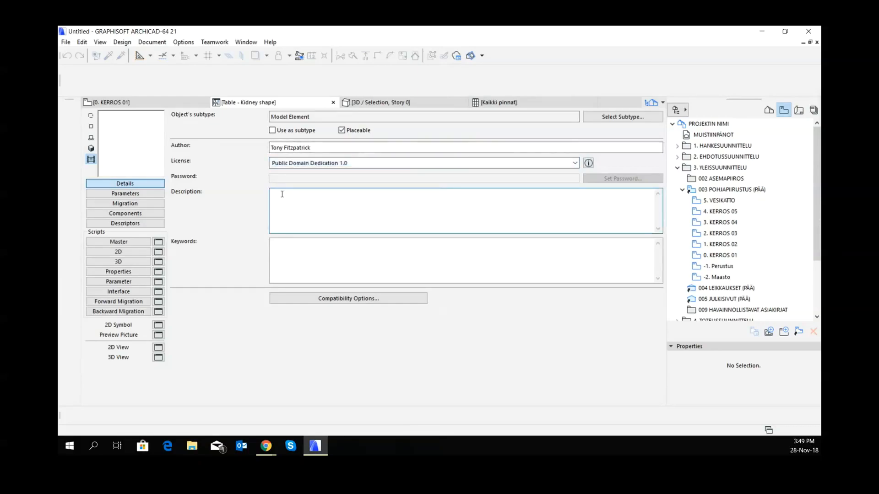
{"action": "type", "text": "Kidney shaped table - XYZ brand"}
{"action": "left_click", "coordinate": [295, 251]}
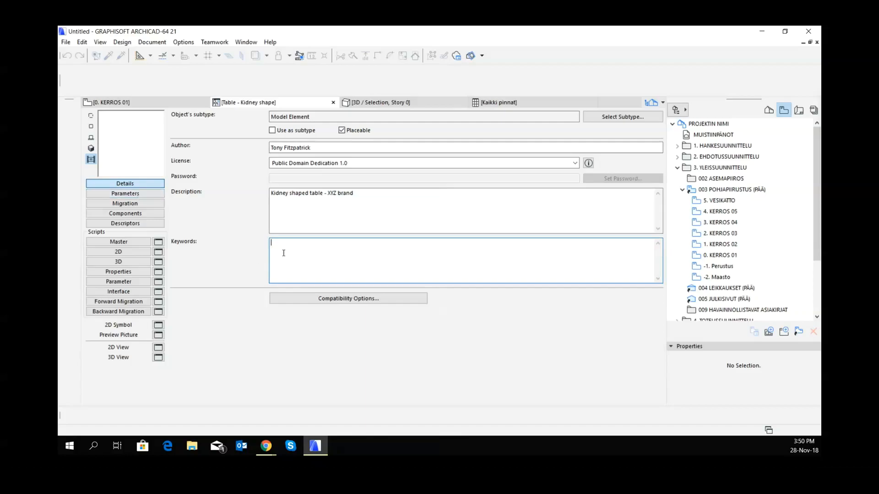
{"action": "type", "text": "Table"}
- Examine the object's parameters, including the choices offered for Building Material 1 and Pen 1
{"action": "left_click", "coordinate": [136, 195]}
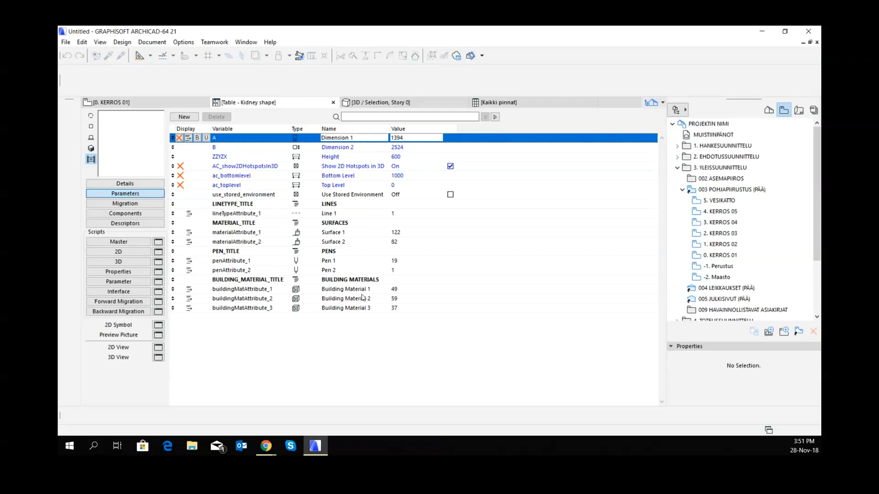
{"action": "left_click", "coordinate": [399, 291]}
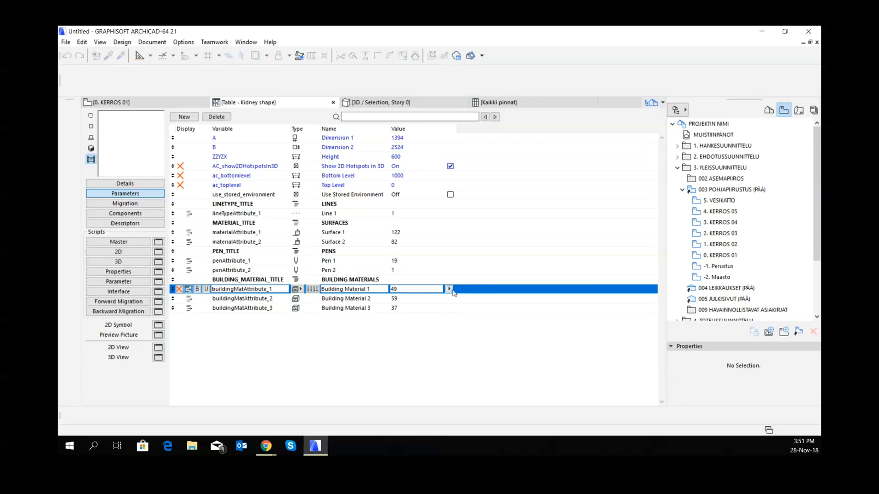
{"action": "left_click", "coordinate": [449, 289]}
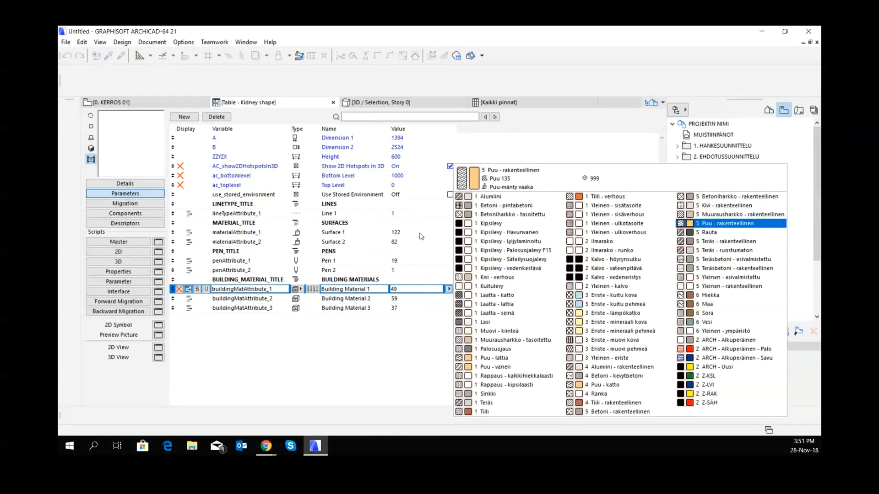
{"action": "left_click", "coordinate": [426, 268]}
{"action": "left_click", "coordinate": [426, 262]}
{"action": "left_click", "coordinate": [449, 261]}
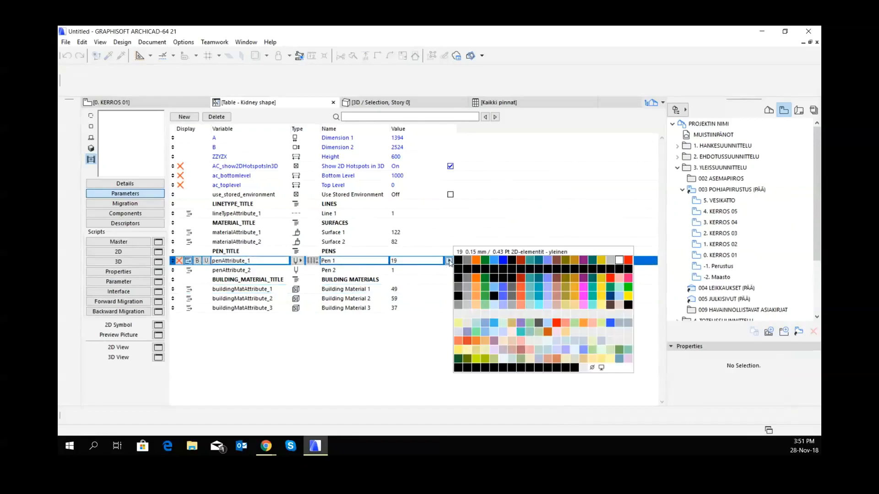
{"action": "left_click", "coordinate": [449, 262]}
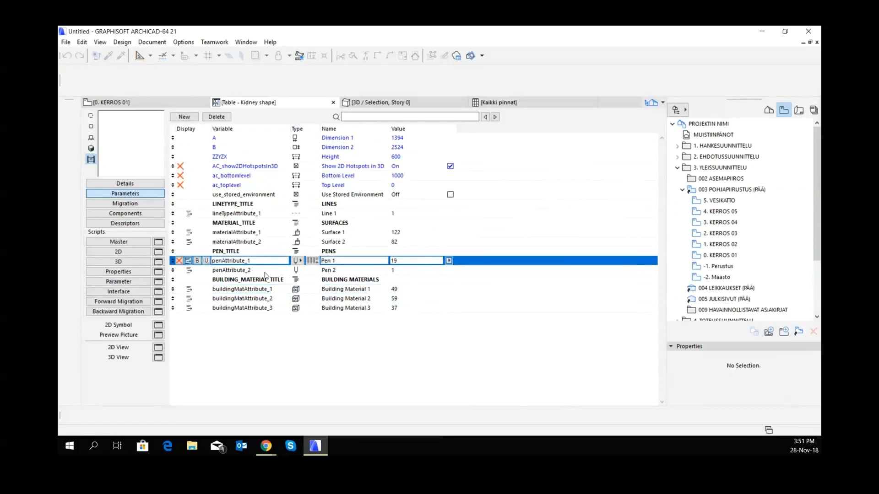
- Look through the object's migration table, 2D script and 2D symbol, and close the symbol window
{"action": "left_click", "coordinate": [137, 204]}
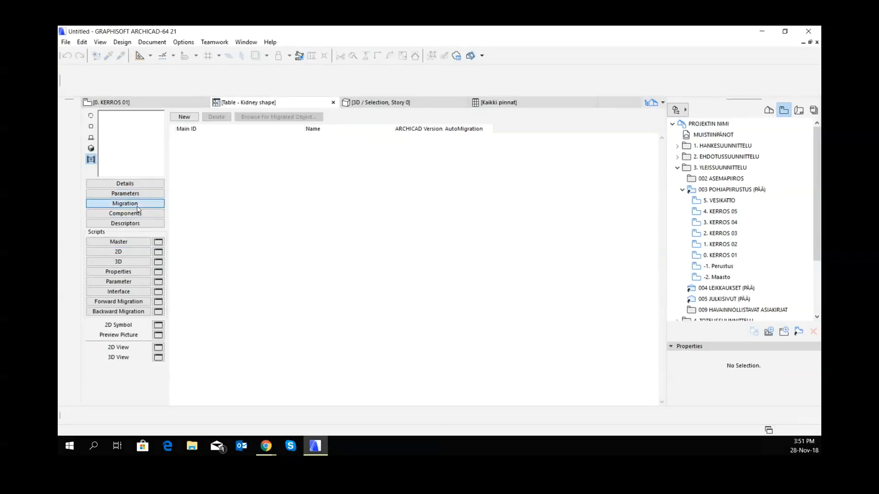
{"action": "left_click", "coordinate": [131, 253]}
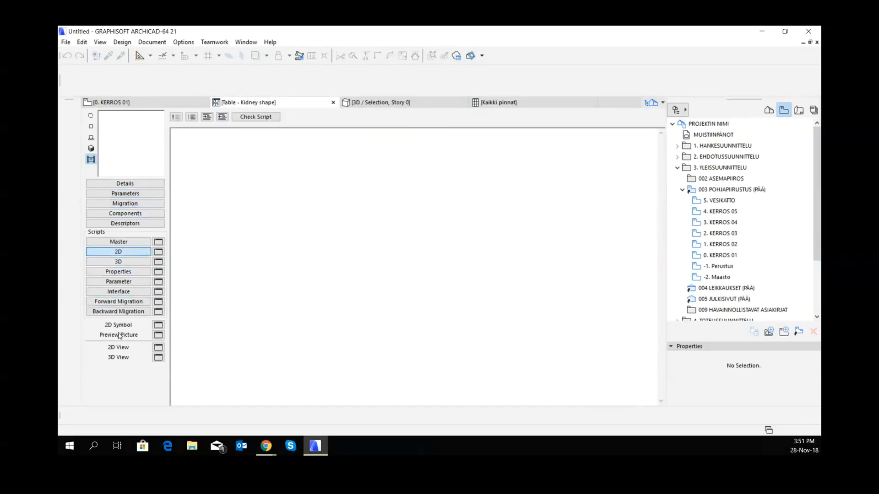
{"action": "left_click", "coordinate": [158, 325]}
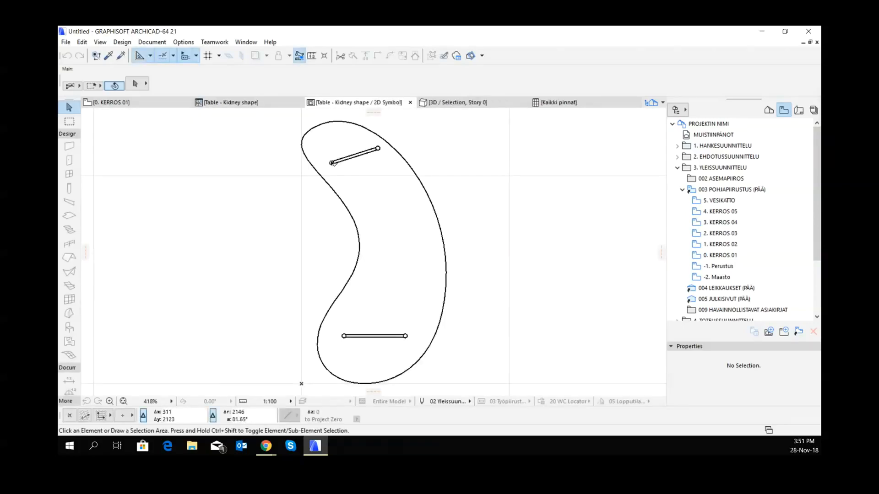
{"action": "left_click", "coordinate": [332, 162]}
{"action": "left_click", "coordinate": [384, 227]}
{"action": "left_click", "coordinate": [245, 103]}
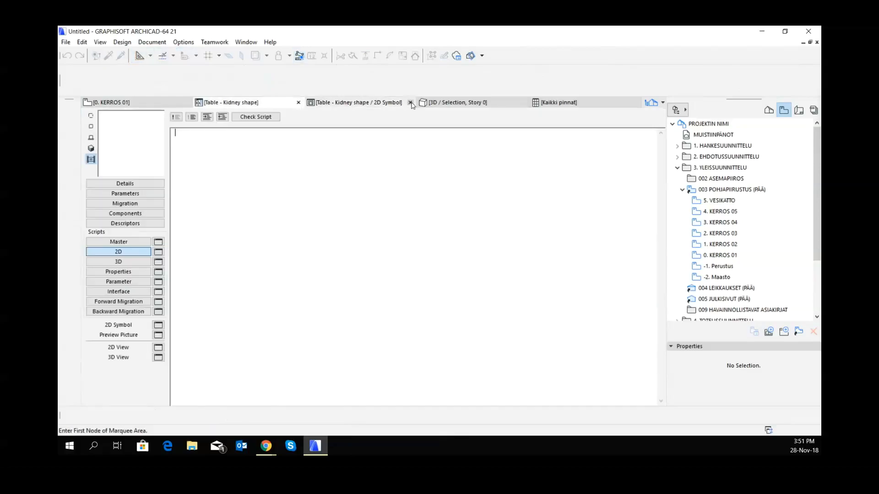
{"action": "left_click", "coordinate": [410, 103]}
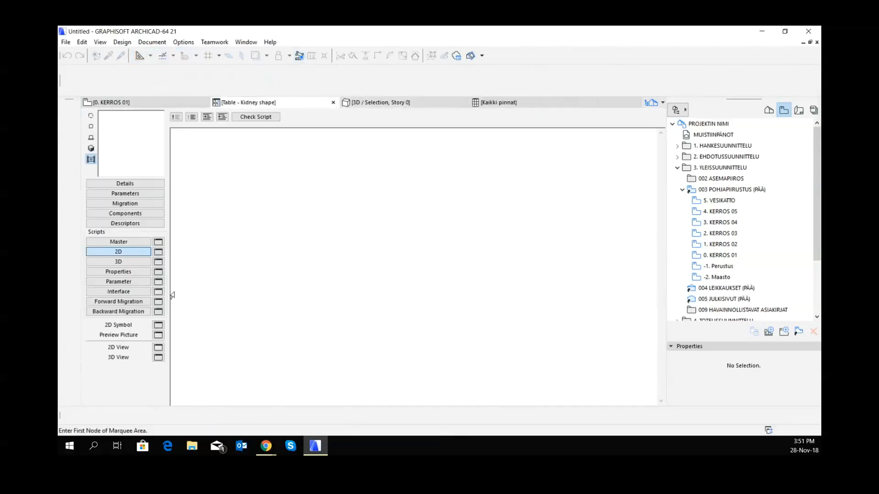
- Open the kidney-shaped table's 2D symbol for editing and activate the Hotspot tool
{"action": "left_click", "coordinate": [158, 325]}
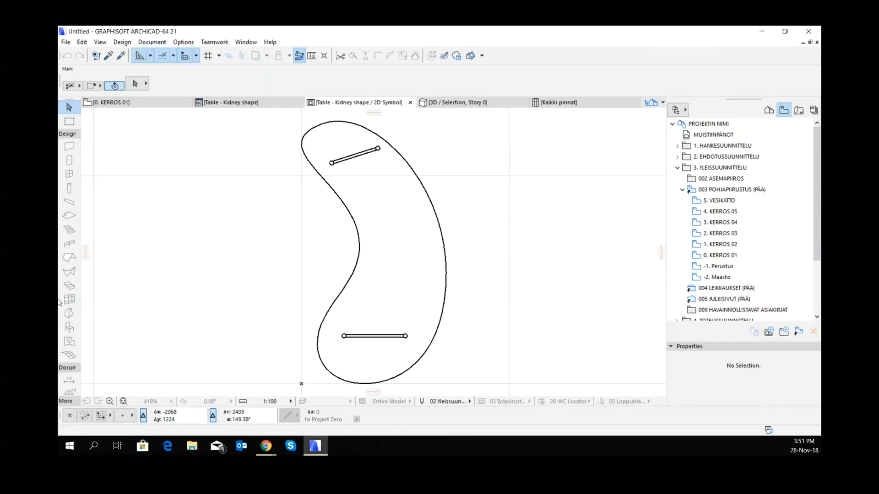
{"action": "left_click", "coordinate": [65, 403]}
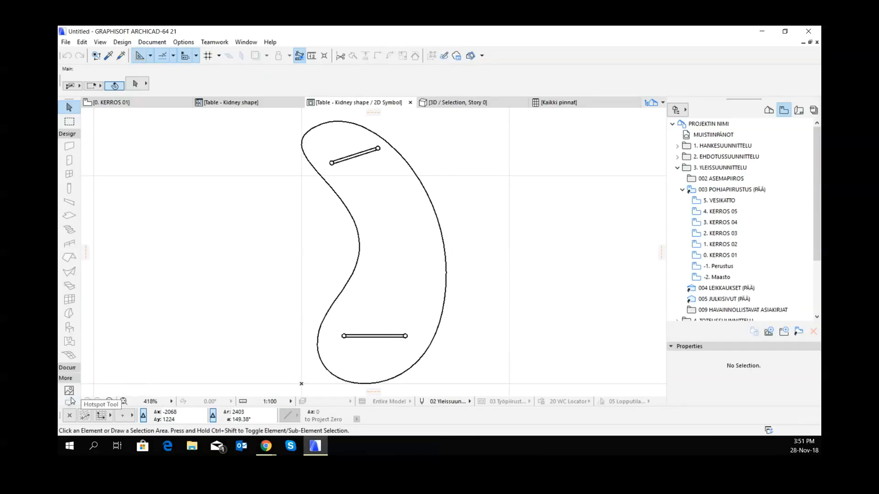
{"action": "left_click", "coordinate": [68, 391]}
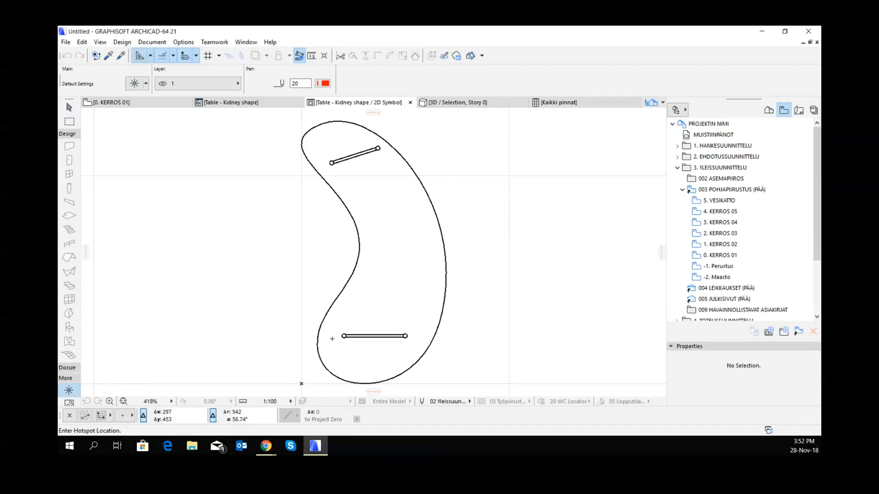
{"action": "scroll", "coordinate": [347, 339], "scroll_direction": "up", "scroll_amount": 4}
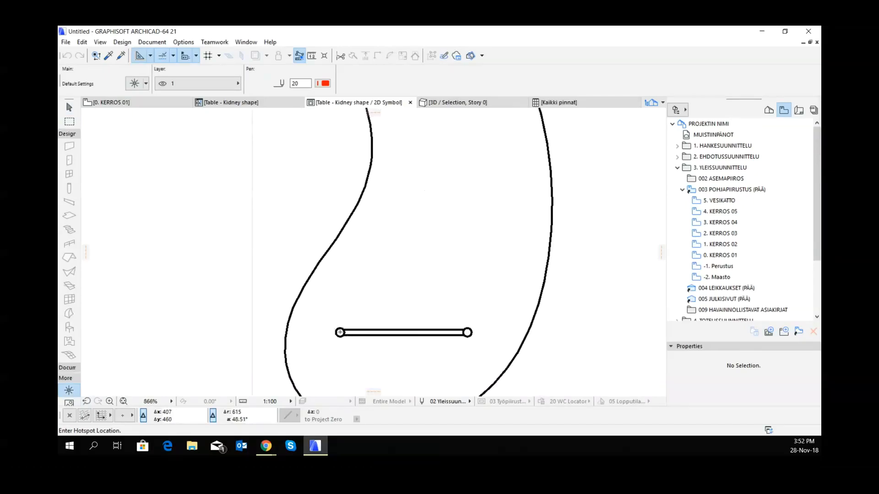
{"action": "scroll", "coordinate": [340, 333], "scroll_direction": "up", "scroll_amount": 4}
{"action": "scroll", "coordinate": [339, 333], "scroll_direction": "up", "scroll_amount": 1}
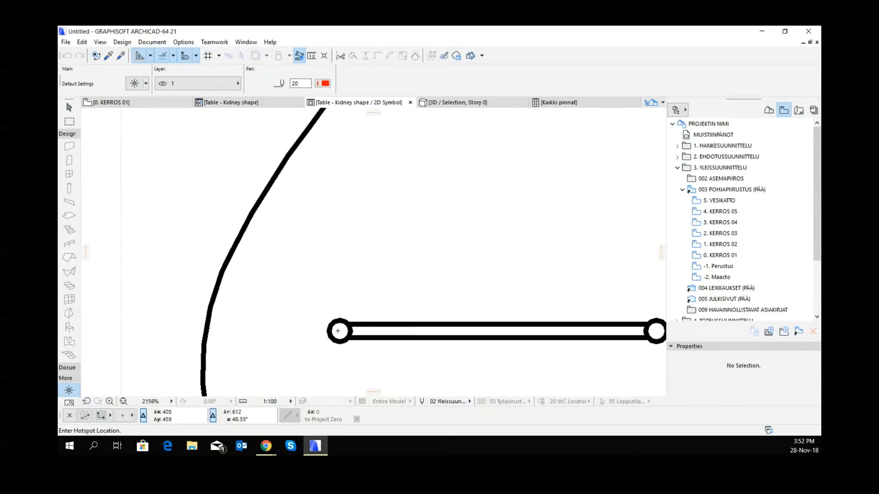
{"action": "scroll", "coordinate": [334, 323], "scroll_direction": "up", "scroll_amount": 3}
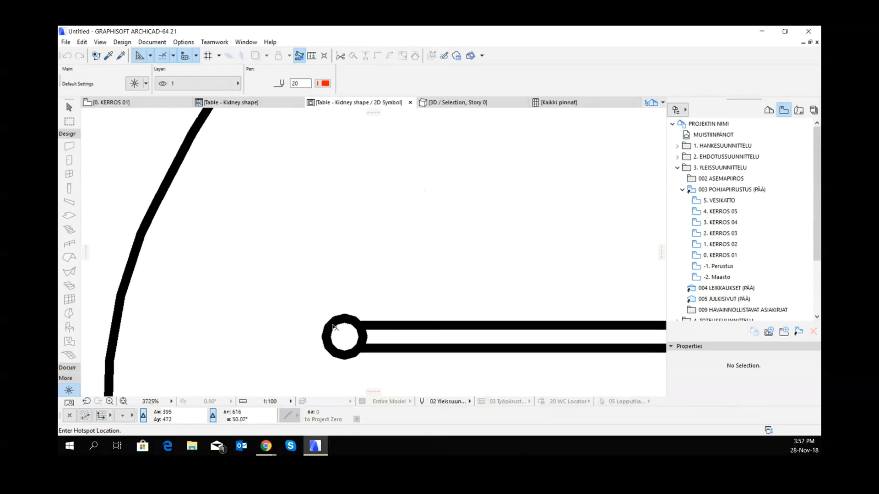
{"action": "left_click", "coordinate": [341, 332]}
{"action": "key", "text": "shift"}
{"action": "left_click", "coordinate": [341, 333], "text": "shift"}
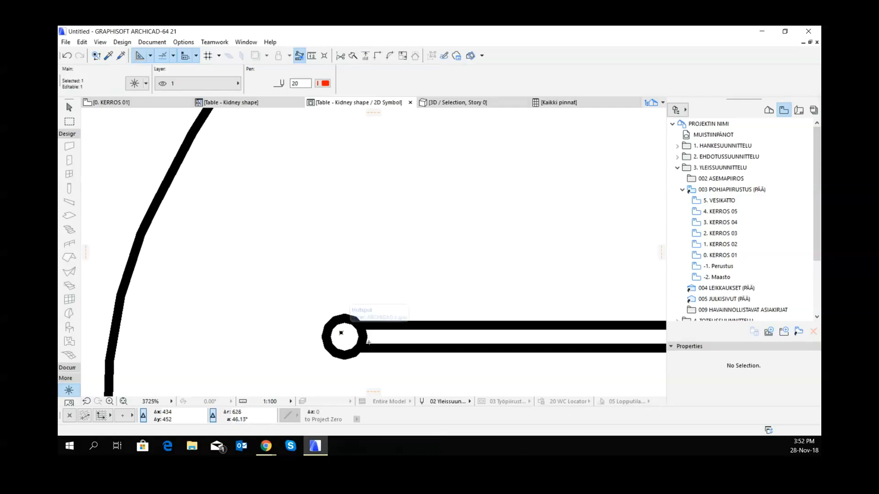
{"action": "key", "text": "Delete"}
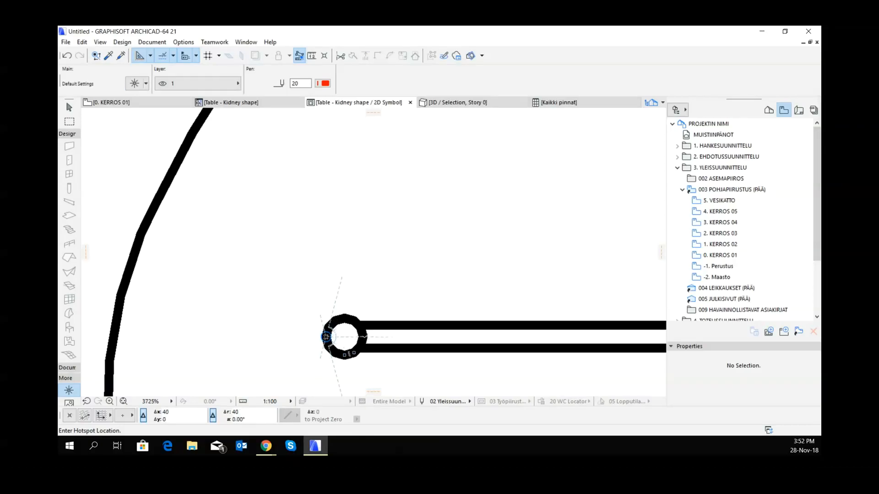
- Place hotspots at the centres of both leg circles on the lower horizontal bar
{"action": "left_click", "coordinate": [326, 336]}
{"action": "scroll", "coordinate": [357, 348], "scroll_direction": "down", "scroll_amount": 5}
{"action": "scroll", "coordinate": [455, 347], "scroll_direction": "up", "scroll_amount": 5}
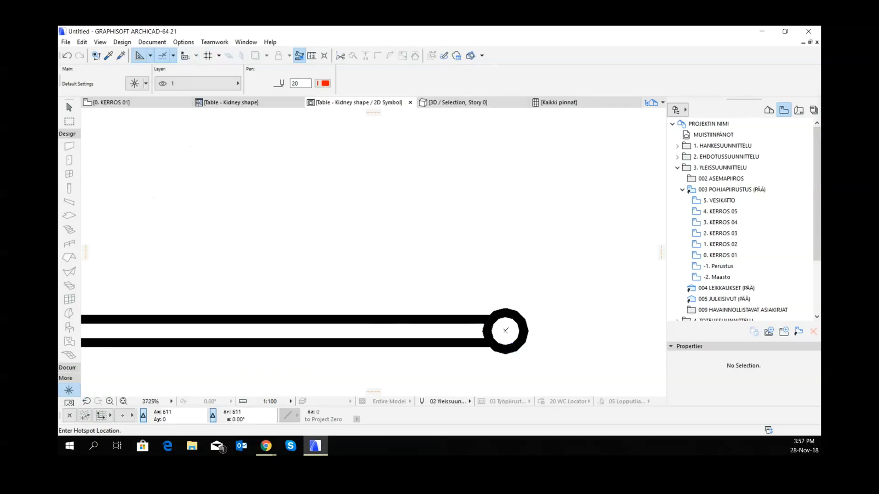
{"action": "scroll", "coordinate": [505, 330], "scroll_direction": "down", "scroll_amount": 8}
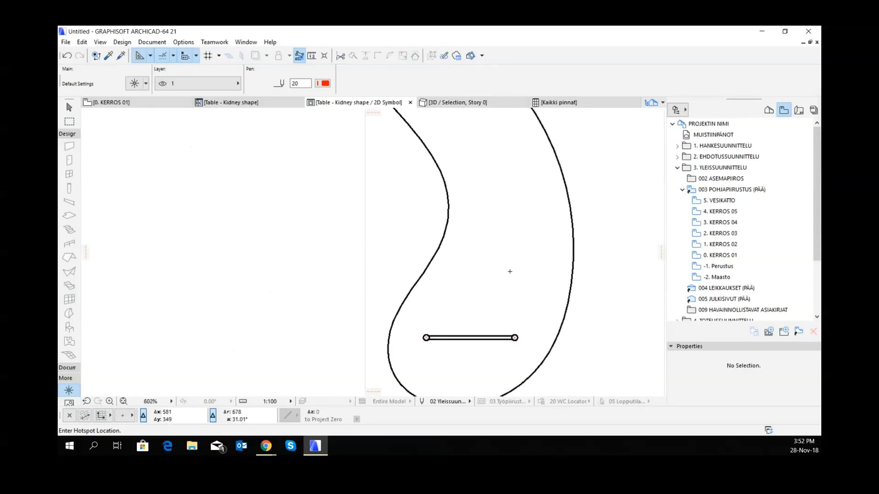
- Draw a helper line with pen 20 across the upper bar's left leg circle, about 41 mm long at 15°
{"action": "scroll", "coordinate": [493, 242], "scroll_direction": "up", "scroll_amount": 10}
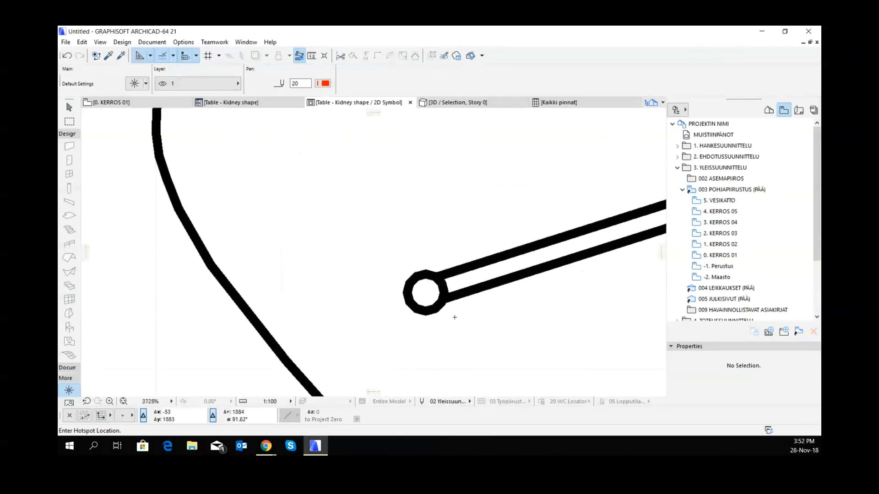
{"action": "key", "text": "shift"}
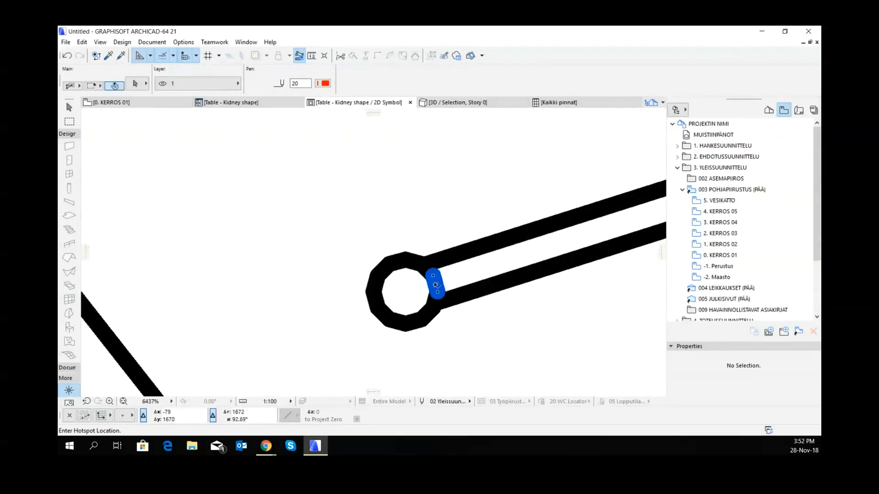
{"action": "left_click", "coordinate": [71, 369]}
{"action": "scroll", "coordinate": [76, 384], "scroll_direction": "down", "scroll_amount": 4}
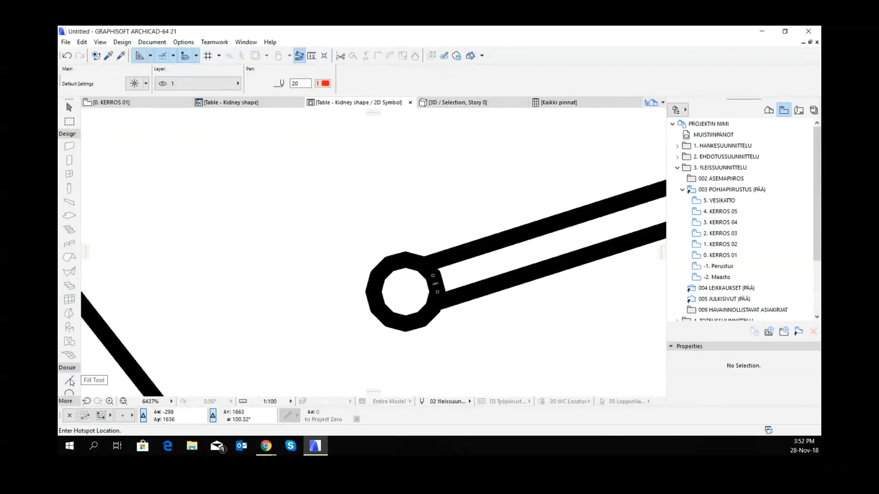
{"action": "left_click", "coordinate": [73, 391]}
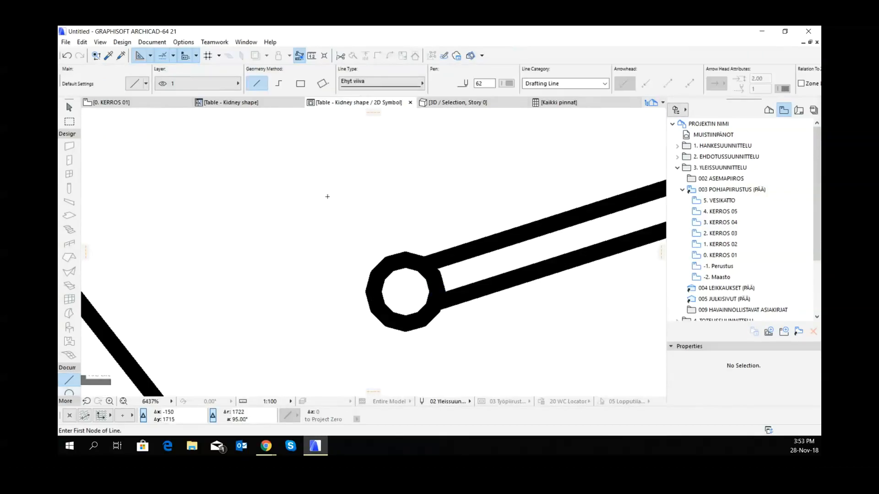
{"action": "left_click", "coordinate": [509, 84]}
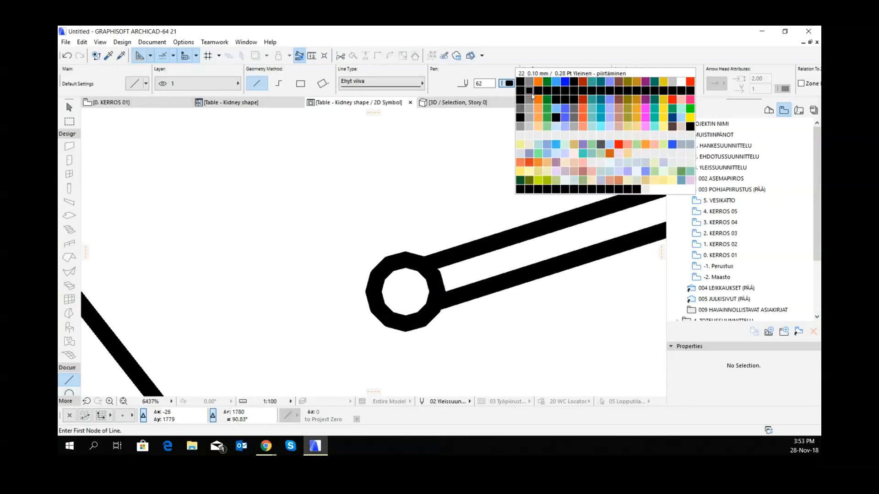
{"action": "left_click", "coordinate": [543, 91]}
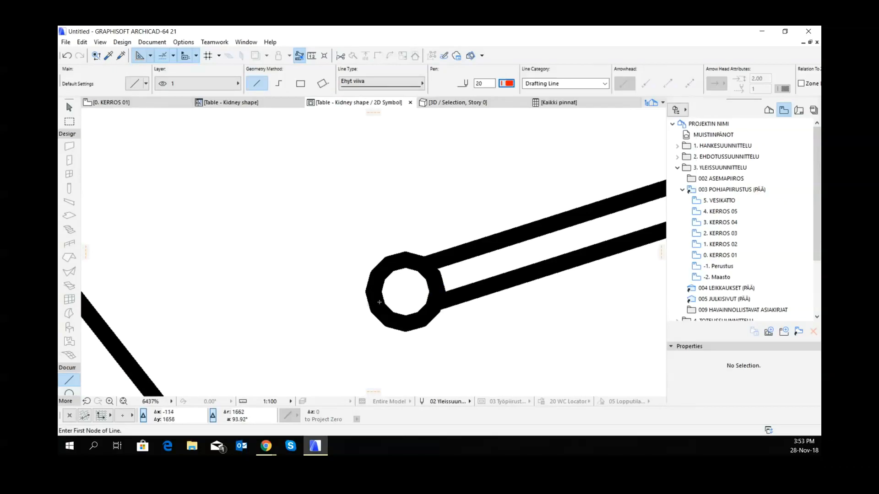
{"action": "left_click", "coordinate": [376, 298]}
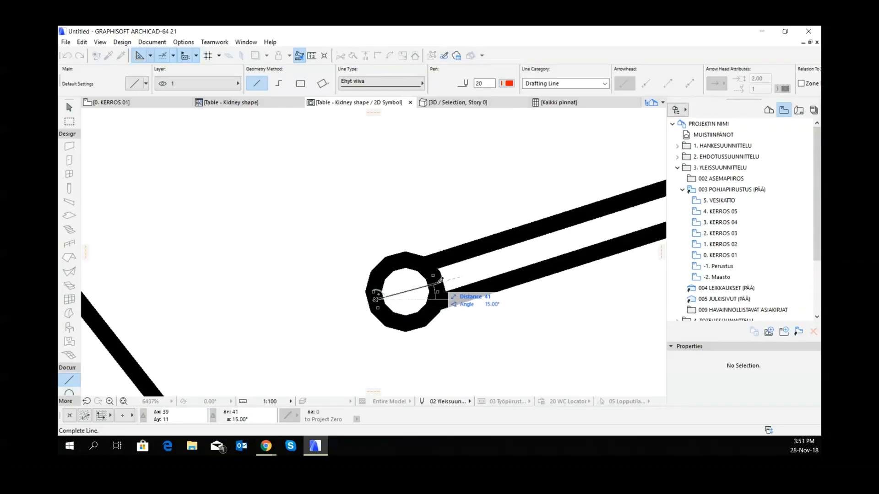
{"action": "left_click", "coordinate": [439, 280]}
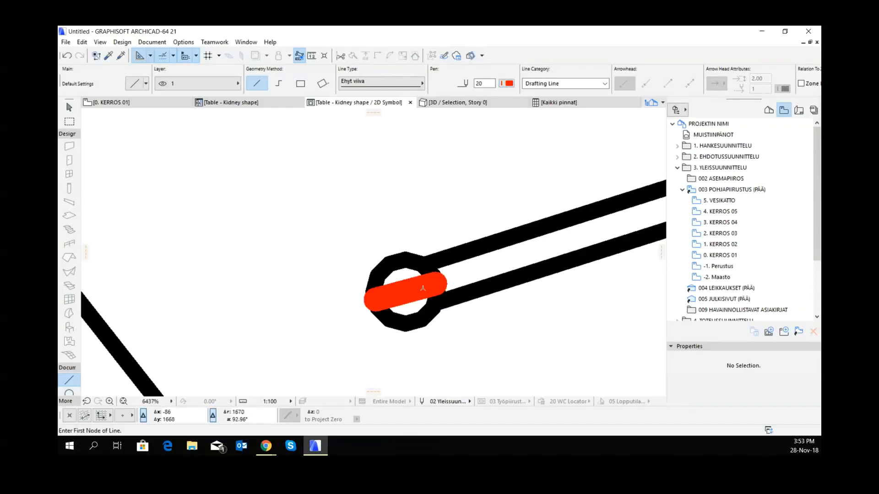
- Place a hotspot at the helper line's midpoint in the leg circle, and delete the helper line
{"action": "left_click", "coordinate": [67, 400]}
{"action": "left_click", "coordinate": [68, 392]}
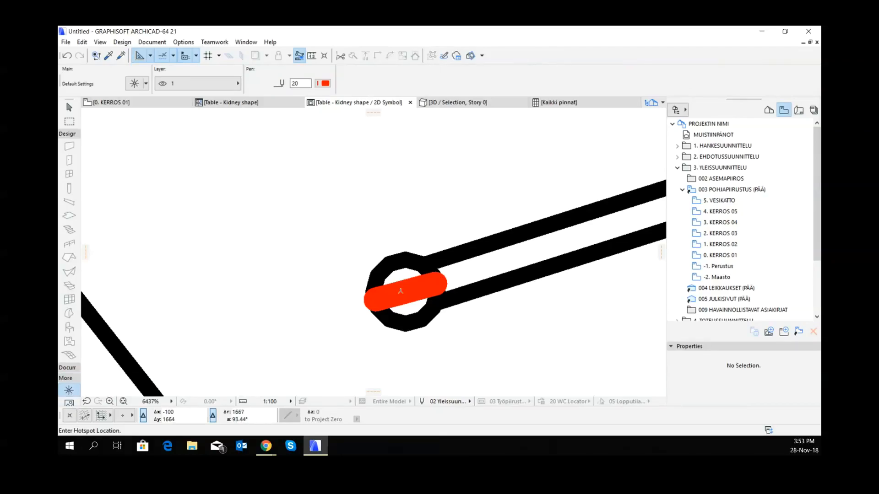
{"action": "left_click", "coordinate": [413, 288], "text": "shift"}
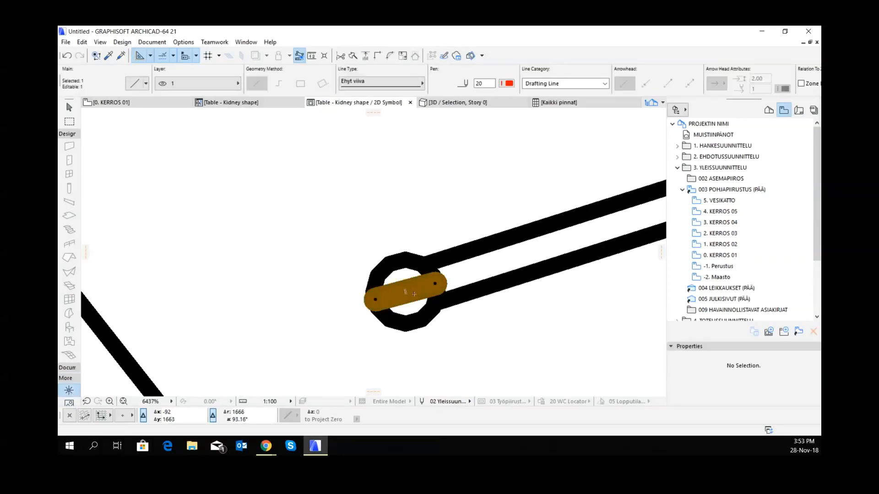
{"action": "key", "text": "Delete"}
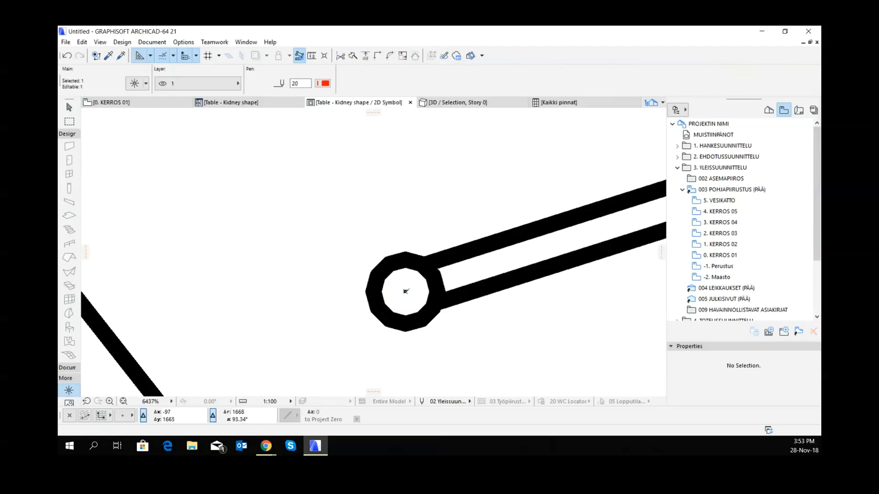
- Drag a copy of the hotspot from the upper bar's left leg circle to the centre of its right leg circle
{"action": "key", "text": "ctrl+shift+d"}
{"action": "left_click", "coordinate": [377, 308]}
{"action": "scroll", "coordinate": [430, 294], "scroll_direction": "down", "scroll_amount": 2}
{"action": "middle_click_drag", "start_coordinate": [430, 294], "coordinate": [235, 341]}
{"action": "scroll", "coordinate": [503, 271], "scroll_direction": "down", "scroll_amount": 2}
{"action": "middle_click_drag", "start_coordinate": [504, 271], "coordinate": [373, 316]}
{"action": "scroll", "coordinate": [409, 292], "scroll_direction": "up", "scroll_amount": 5}
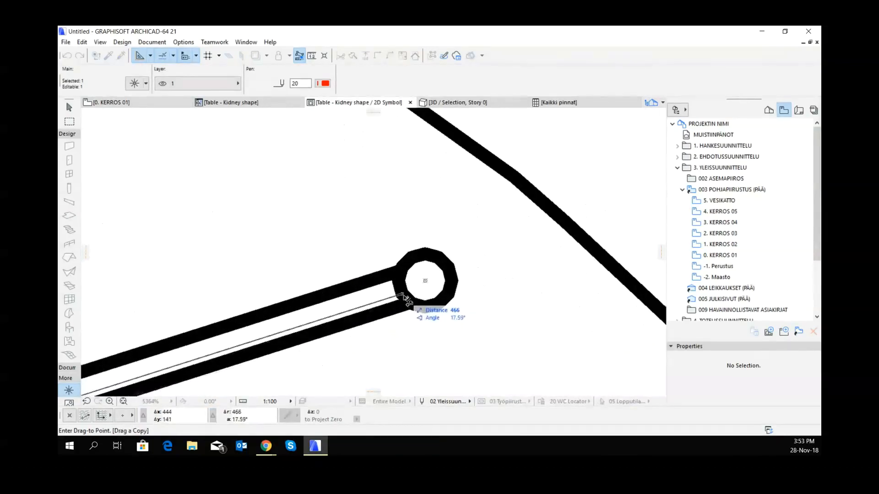
{"action": "scroll", "coordinate": [407, 300], "scroll_direction": "up", "scroll_amount": 3}
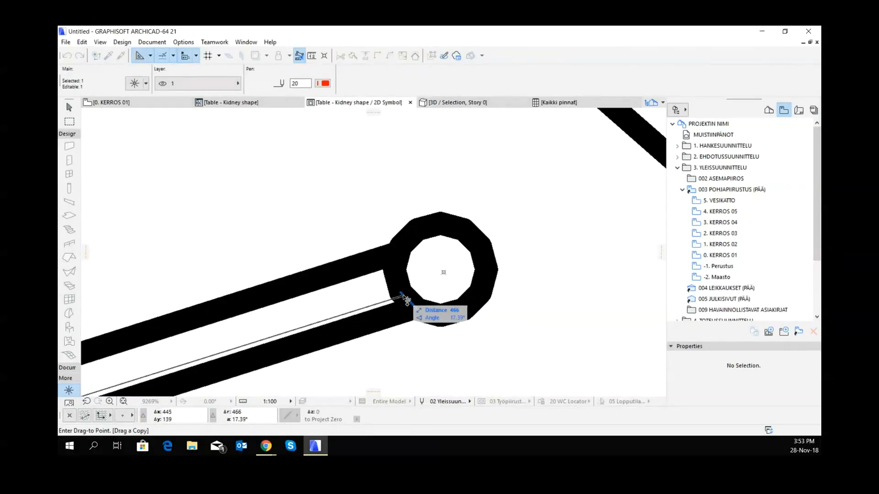
{"action": "left_click", "coordinate": [402, 296]}
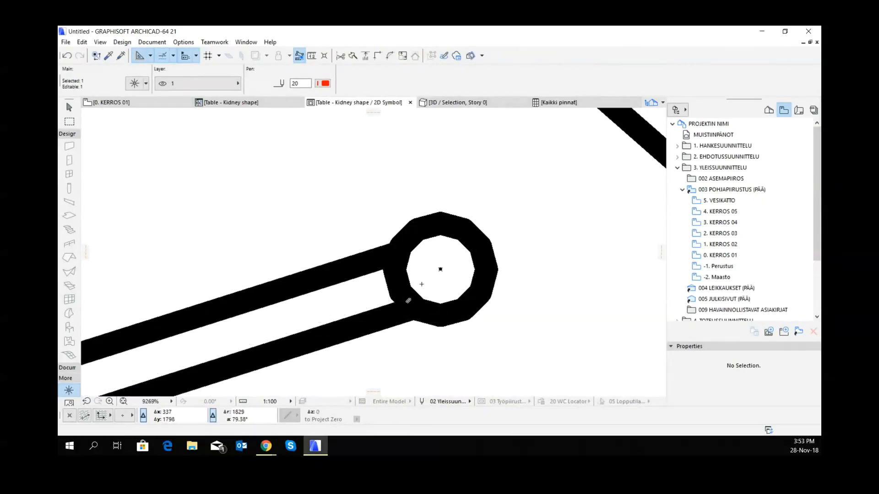
{"action": "key", "text": "Escape"}
{"action": "scroll", "coordinate": [436, 287], "scroll_direction": "down", "scroll_amount": 10}
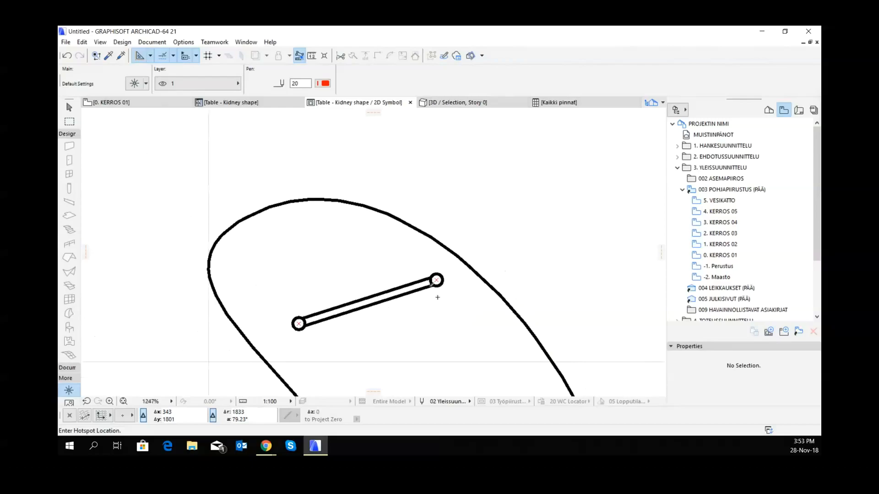
{"action": "scroll", "coordinate": [437, 297], "scroll_direction": "down", "scroll_amount": 3}
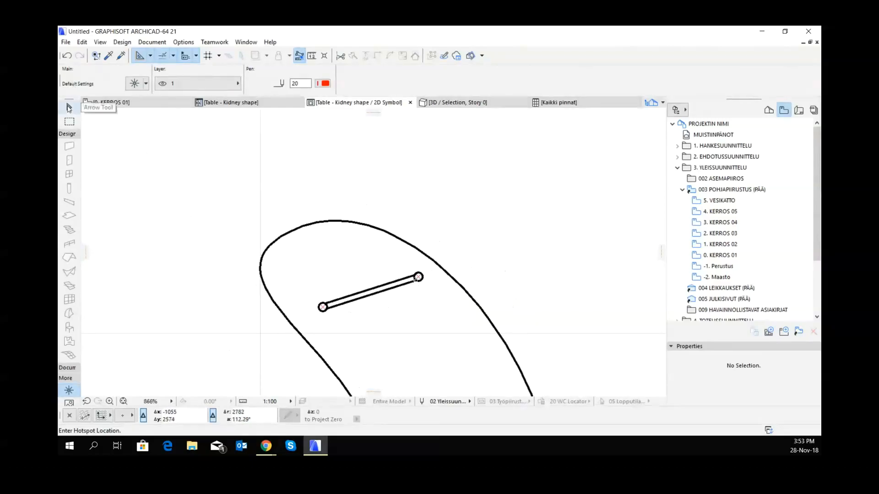
- Place hotspots around the tabletop outline at its upper end, lower left, bottom, outer right edge and inner curve
{"action": "left_click", "coordinate": [68, 108]}
{"action": "scroll", "coordinate": [349, 279], "scroll_direction": "down", "scroll_amount": 2}
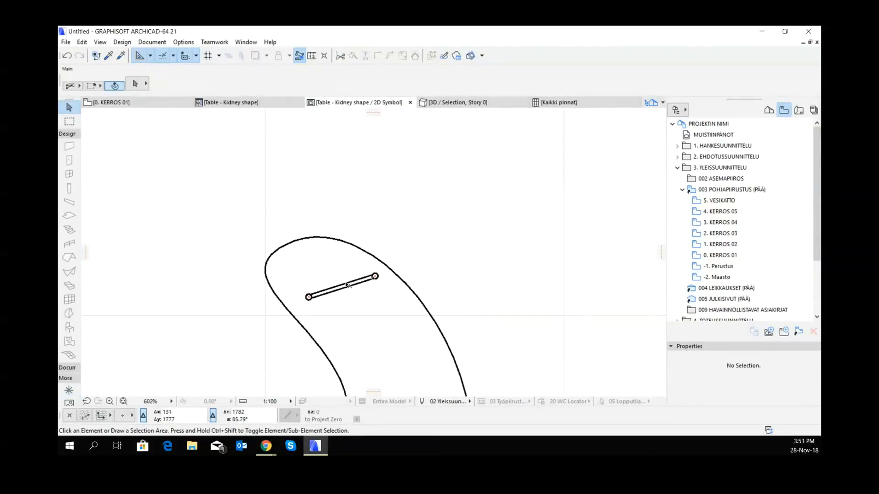
{"action": "scroll", "coordinate": [348, 285], "scroll_direction": "down", "scroll_amount": 3}
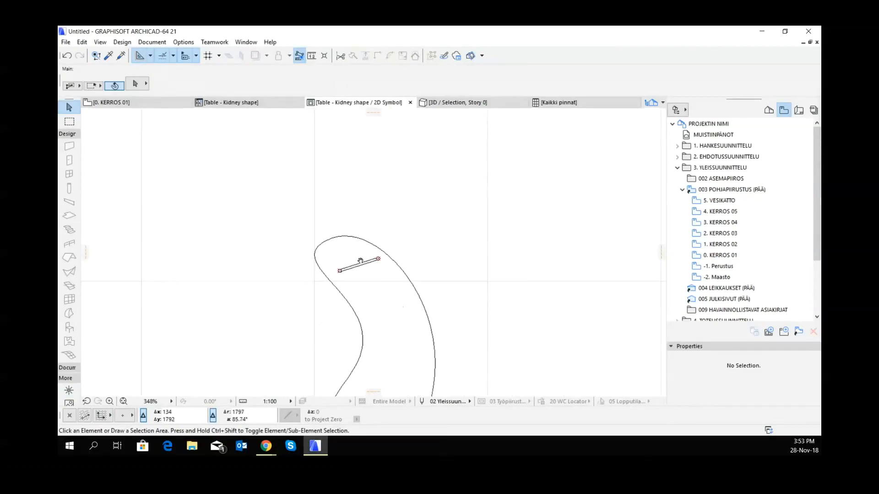
{"action": "left_click", "coordinate": [69, 390]}
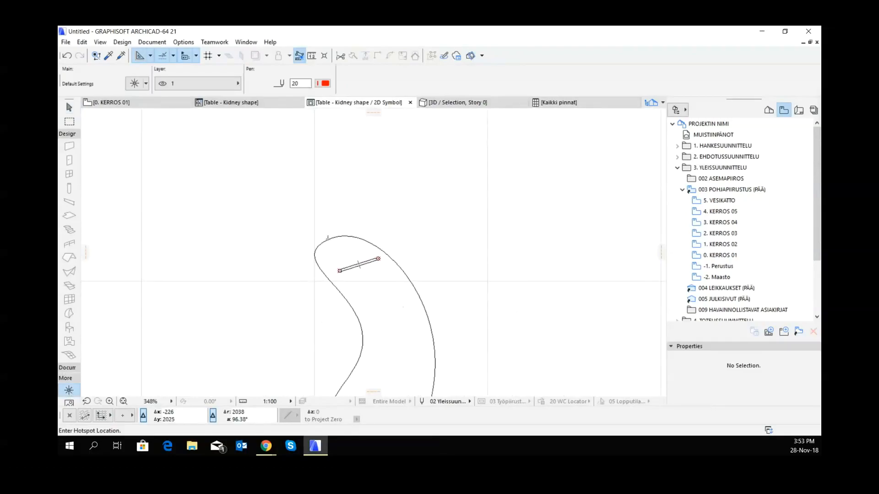
{"action": "left_click", "coordinate": [326, 239]}
{"action": "scroll", "coordinate": [358, 274], "scroll_direction": "down", "scroll_amount": 2}
{"action": "left_click", "coordinate": [372, 326]}
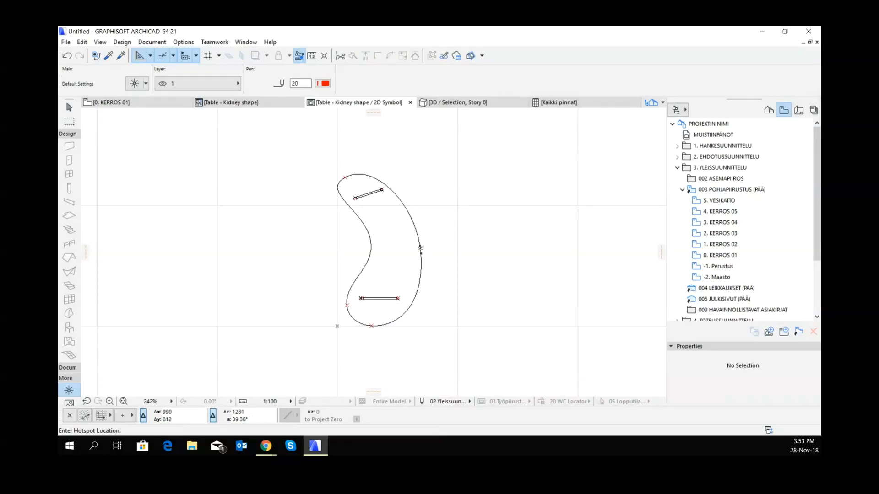
{"action": "left_click", "coordinate": [420, 248]}
{"action": "left_click", "coordinate": [371, 244]}
{"action": "scroll", "coordinate": [411, 253], "scroll_direction": "down", "scroll_amount": 2}
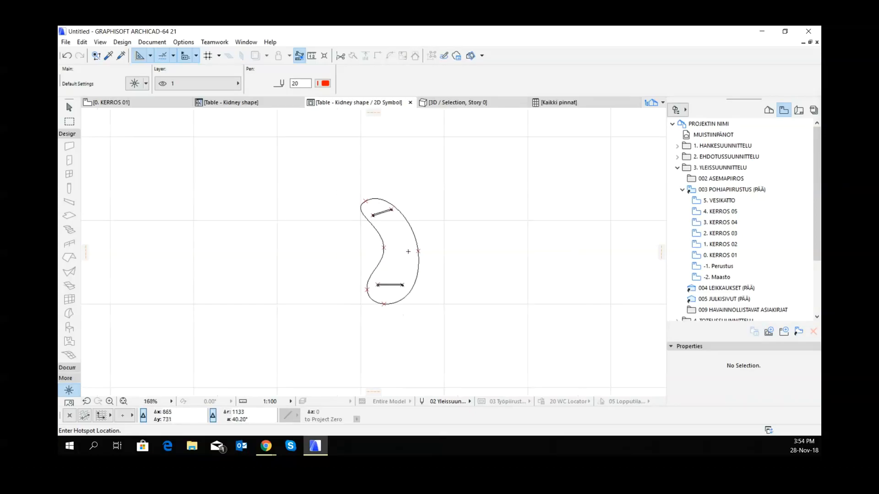
{"action": "scroll", "coordinate": [415, 206], "scroll_direction": "up", "scroll_amount": 2}
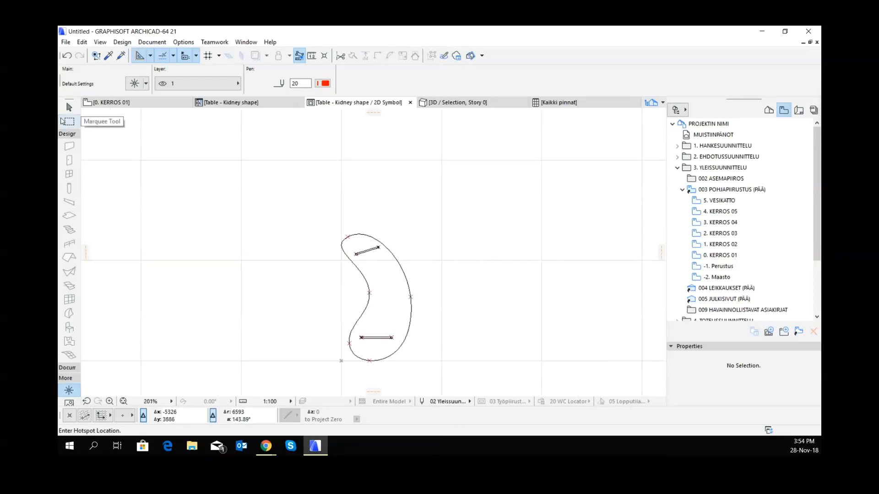
- Delete the two parallel lines of the bar joining the upper pair of leg circles
{"action": "left_click", "coordinate": [69, 107]}
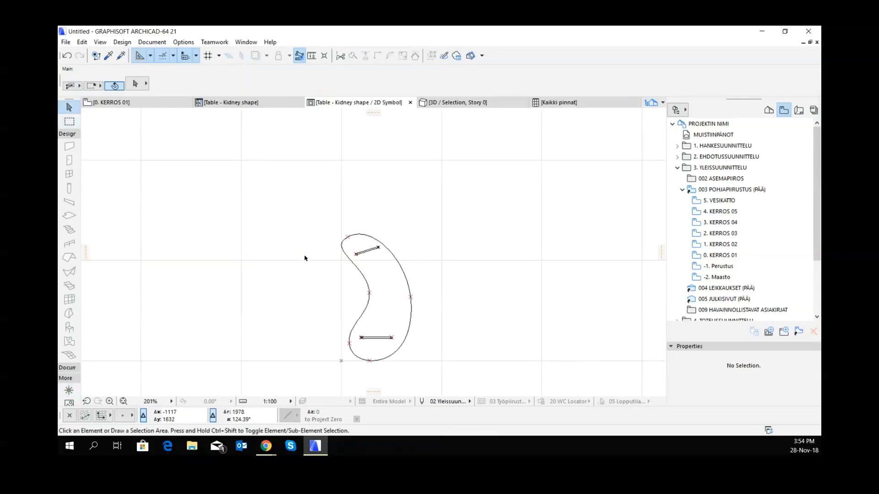
{"action": "scroll", "coordinate": [366, 252], "scroll_direction": "up", "scroll_amount": 7}
{"action": "left_click", "coordinate": [341, 254]}
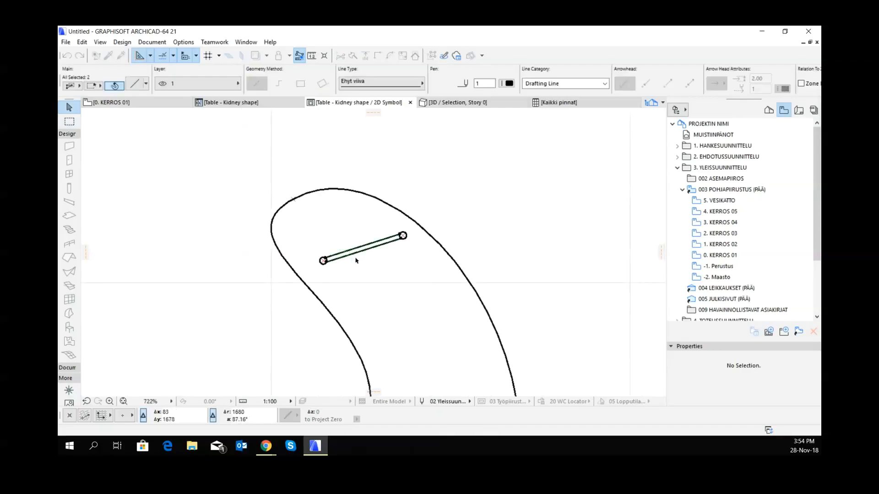
{"action": "key", "text": "Delete"}
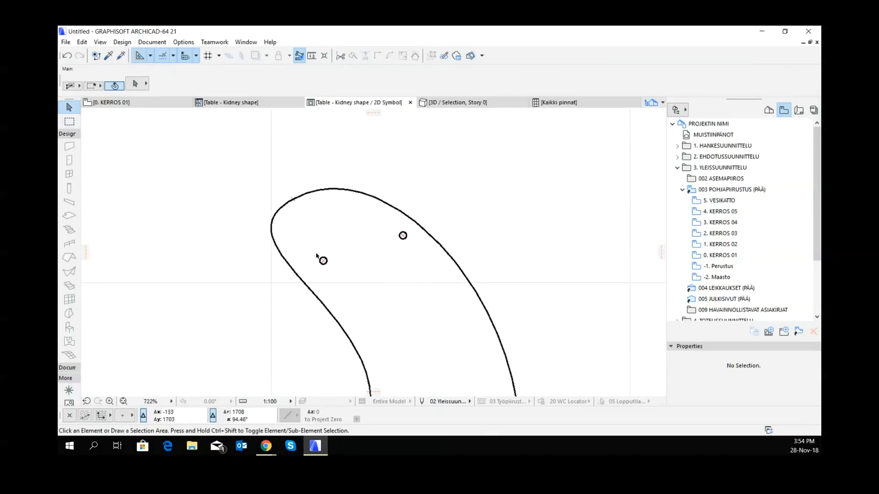
- Delete the two upper leg circles from the 2D symbol, keeping the hotspots at their centres
{"action": "scroll", "coordinate": [315, 255], "scroll_direction": "up", "scroll_amount": 3}
{"action": "left_click", "coordinate": [363, 287]}
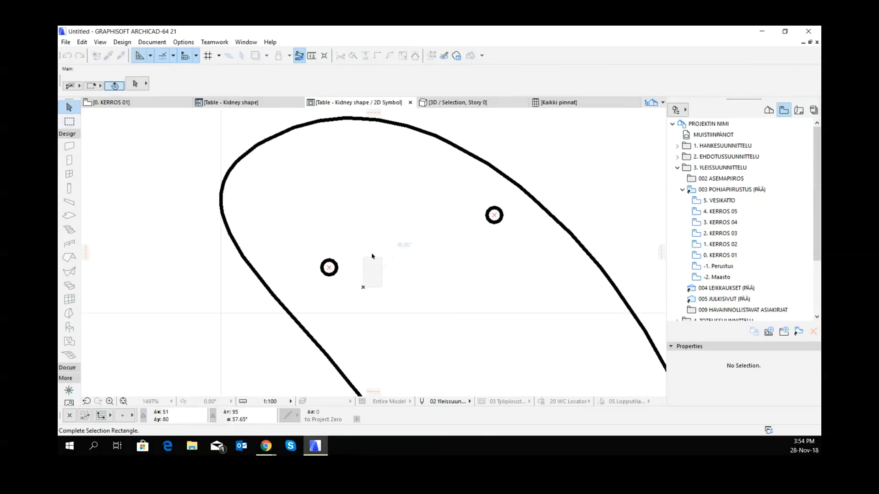
{"action": "left_click", "coordinate": [505, 206]}
{"action": "left_click", "coordinate": [303, 246], "text": "shift"}
{"action": "left_click", "coordinate": [357, 290], "text": "shift"}
{"action": "left_click", "coordinate": [327, 268], "text": "shift"}
{"action": "left_click", "coordinate": [494, 215], "text": "shift"}
{"action": "left_click", "coordinate": [512, 256]}
{"action": "scroll", "coordinate": [508, 272], "scroll_direction": "down", "scroll_amount": 4}
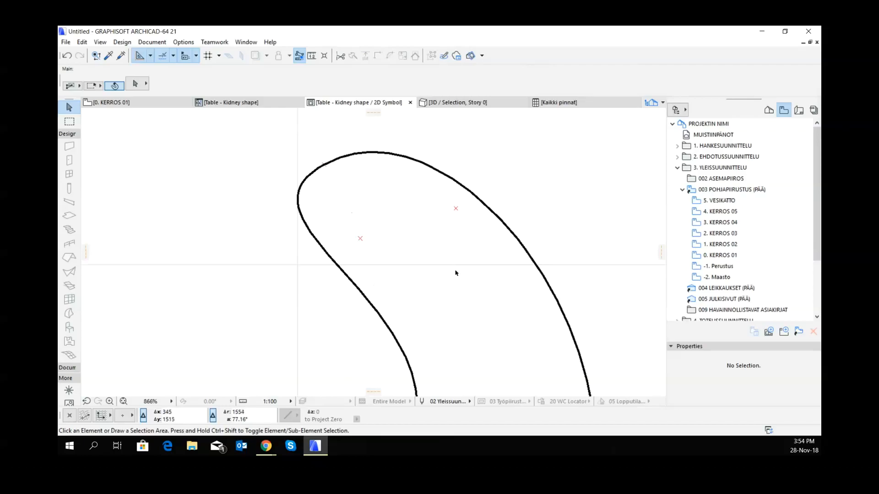
- Delete the lower pair of leg circles and the bar lines joining them, keeping their centre hotspots
{"action": "scroll", "coordinate": [455, 271], "scroll_direction": "down", "scroll_amount": 3}
{"action": "middle_click_drag", "start_coordinate": [477, 335], "coordinate": [452, 176]}
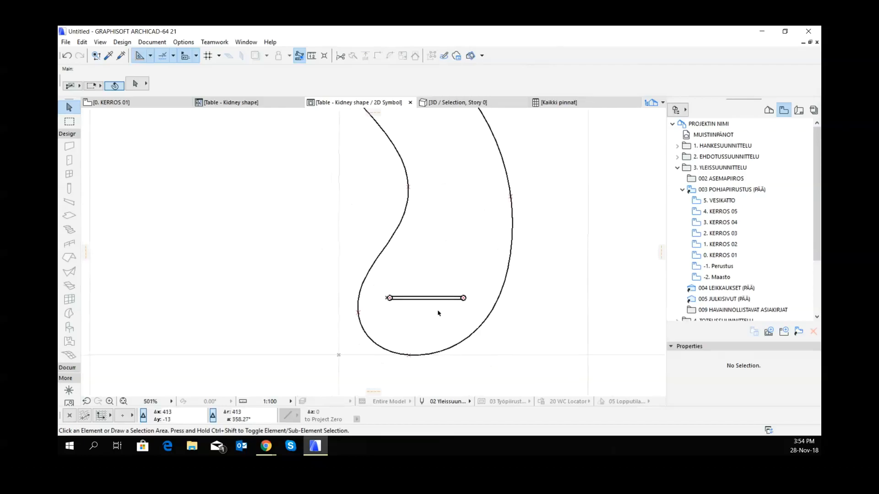
{"action": "scroll", "coordinate": [437, 318], "scroll_direction": "up", "scroll_amount": 4}
{"action": "left_click", "coordinate": [469, 302]}
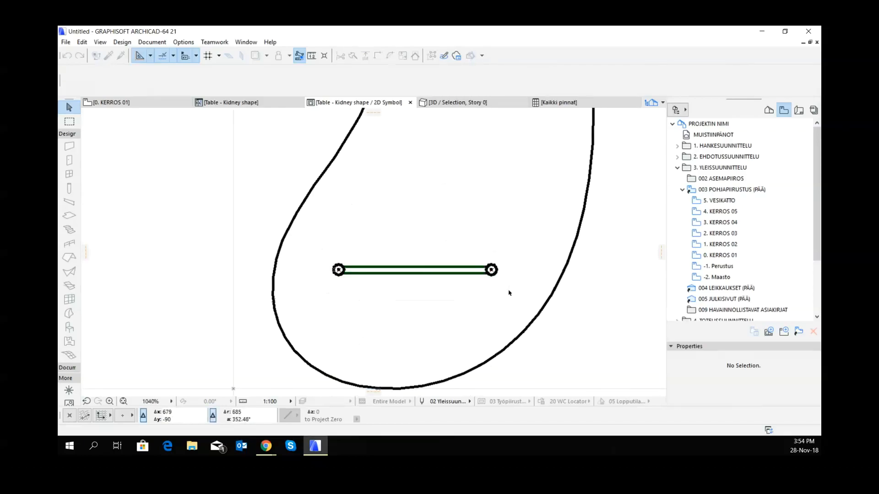
{"action": "left_click", "coordinate": [338, 270], "text": "shift"}
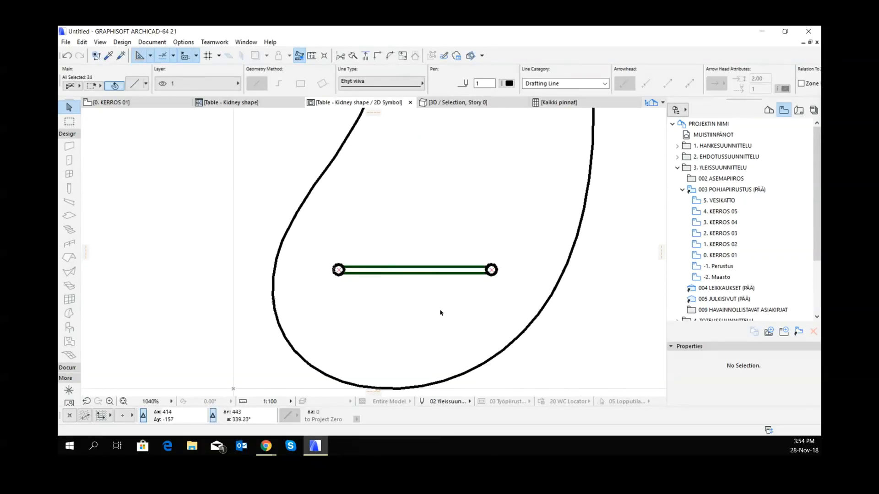
{"action": "key", "text": "Delete"}
{"action": "scroll", "coordinate": [440, 313], "scroll_direction": "down", "scroll_amount": 5}
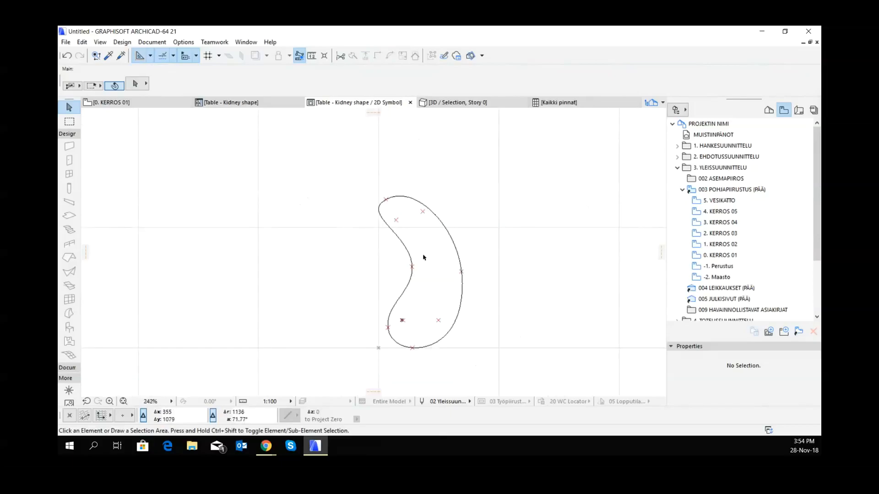
{"action": "left_click", "coordinate": [413, 348]}
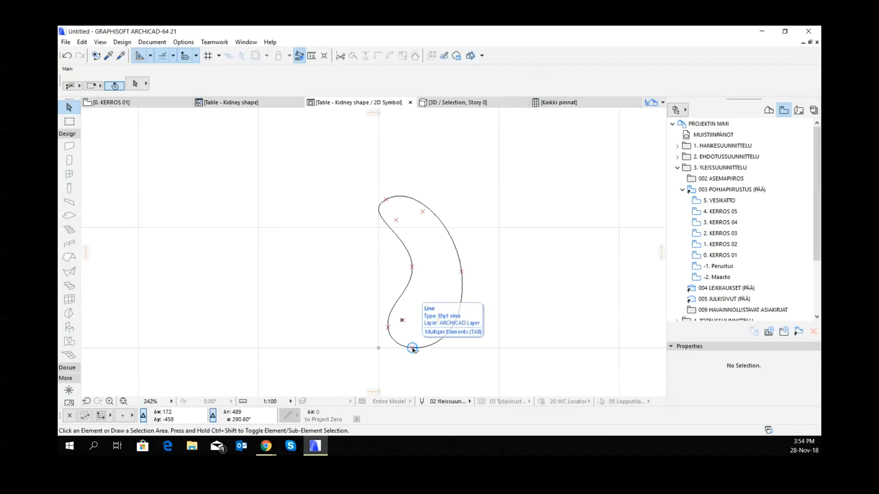
{"action": "scroll", "coordinate": [452, 312], "scroll_direction": "down", "scroll_amount": 1}
{"action": "middle_click_drag", "start_coordinate": [452, 311], "coordinate": [431, 324]}
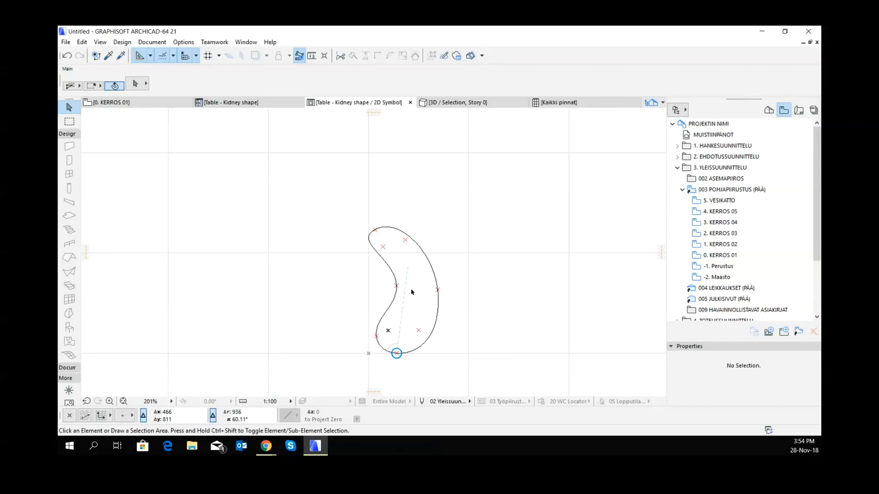
{"action": "middle_click_drag", "start_coordinate": [435, 281], "coordinate": [414, 259]}
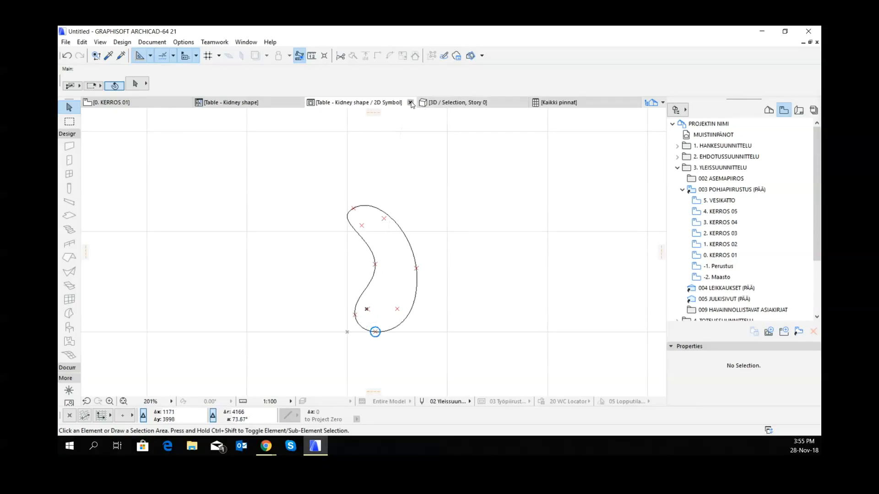
- Close the 2D symbol and the table's library part, saving the changes
{"action": "left_click", "coordinate": [410, 102]}
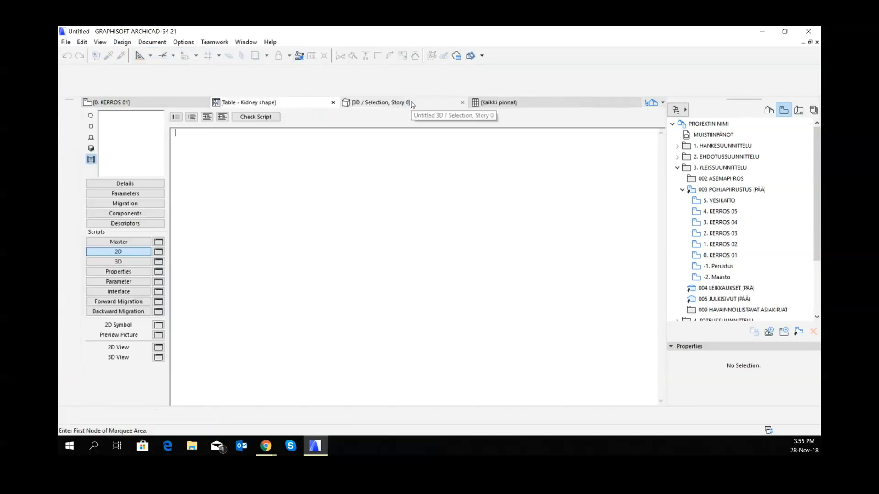
{"action": "left_click", "coordinate": [333, 103]}
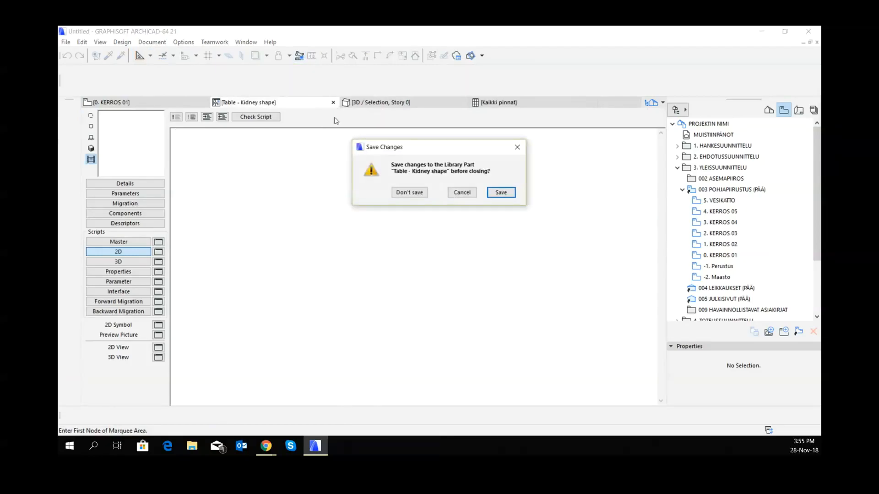
{"action": "left_click", "coordinate": [502, 192]}
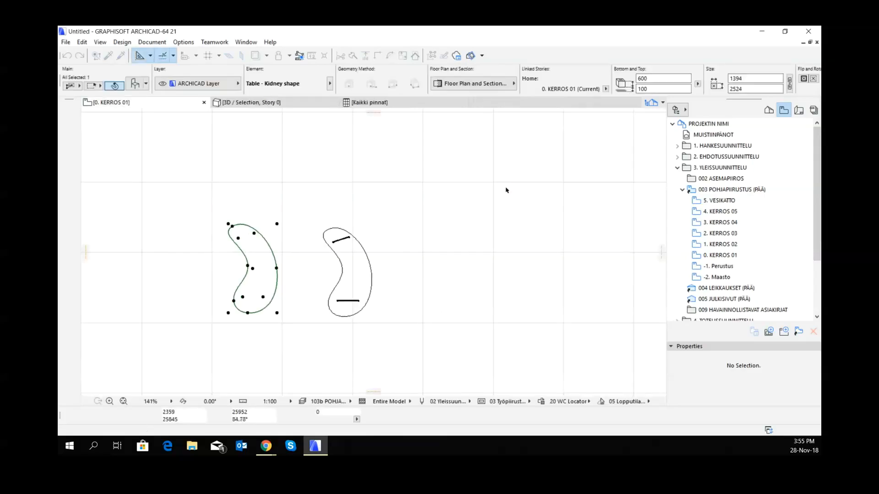
- Deselect and reselect the library table on the floor plan to examine its symbol and hotspots
{"action": "left_click", "coordinate": [289, 238]}
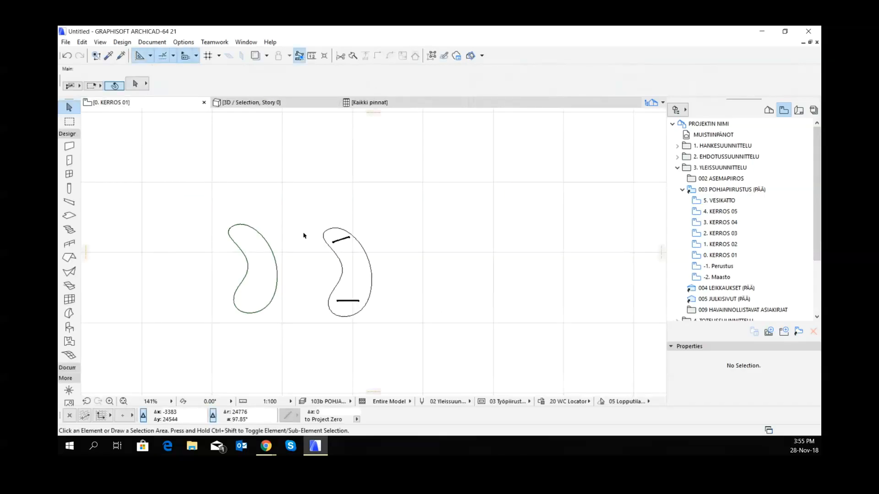
{"action": "left_click", "coordinate": [245, 224]}
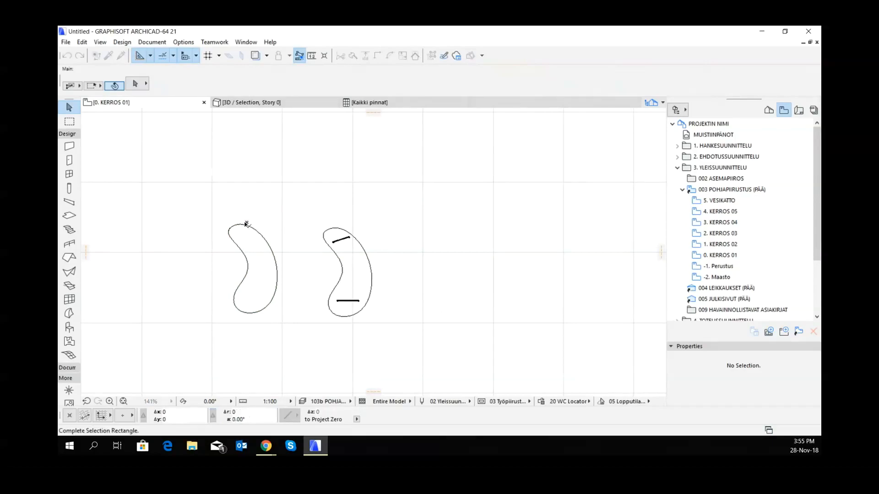
{"action": "left_click", "coordinate": [246, 224]}
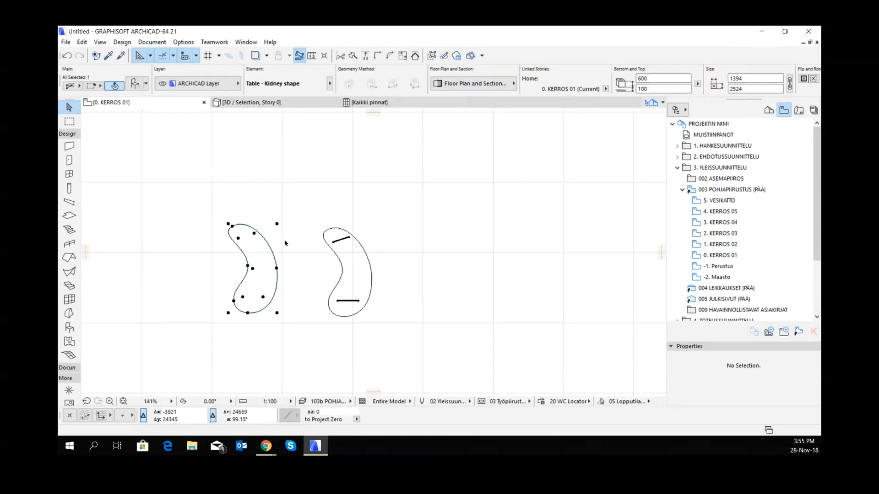
{"action": "scroll", "coordinate": [281, 238], "scroll_direction": "up", "scroll_amount": 3}
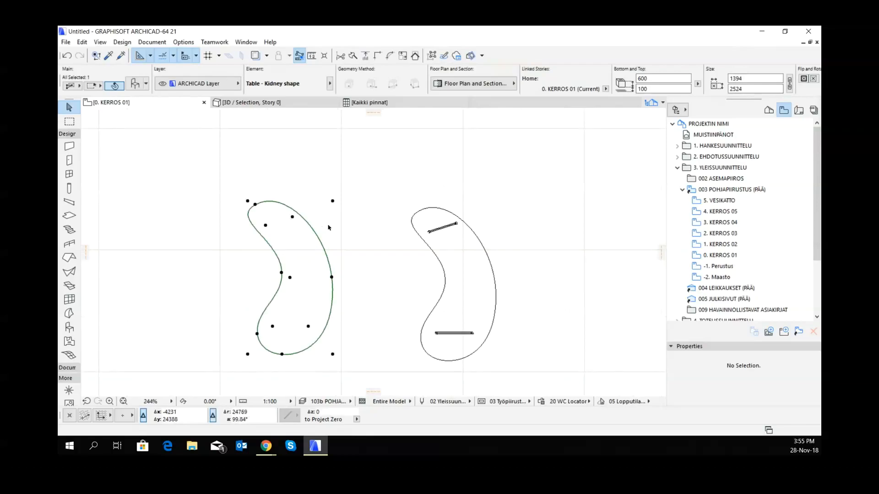
- Open the selected table's library part for editing and bring up its preview picture
{"action": "left_click", "coordinate": [63, 41]}
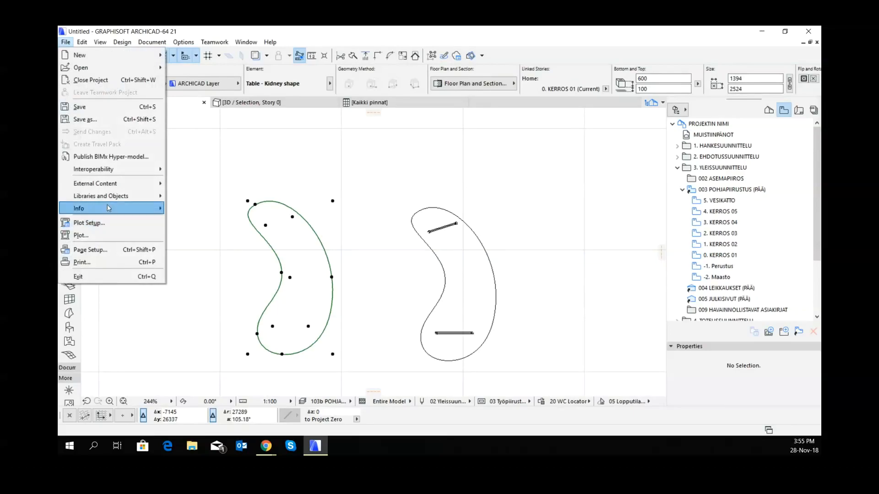
{"action": "mouse_move", "coordinate": [124, 196]}
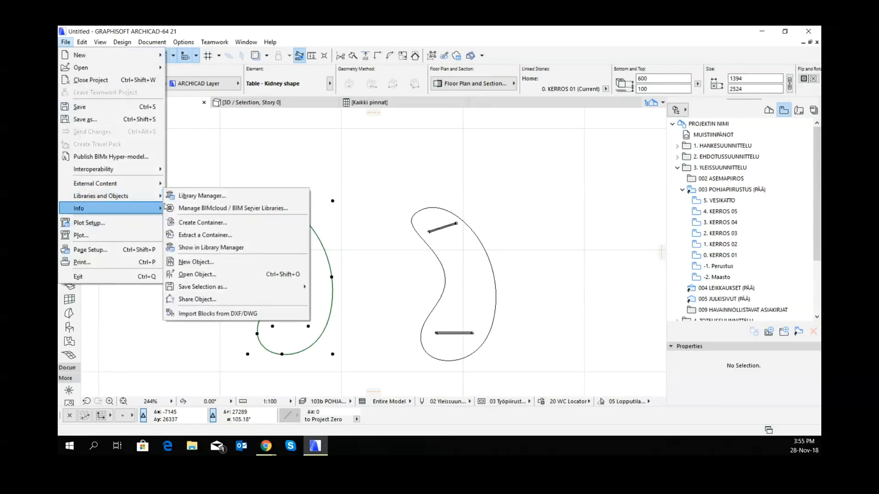
{"action": "left_click", "coordinate": [201, 276]}
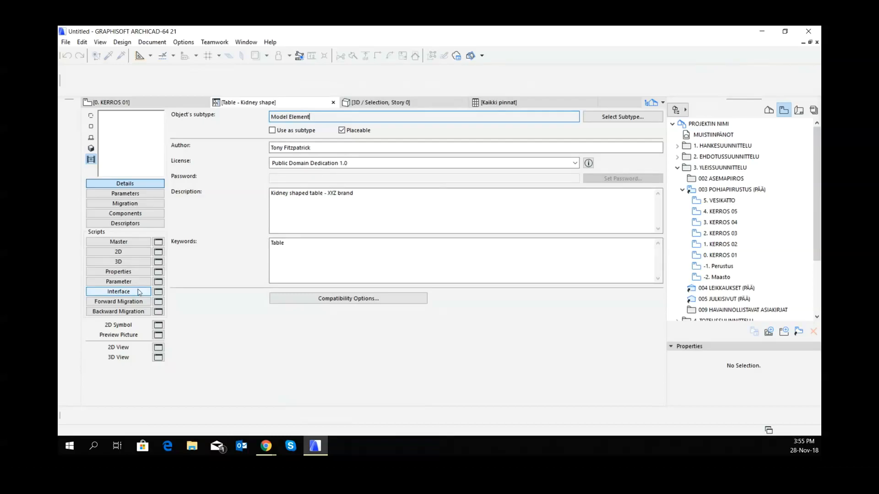
{"action": "left_click", "coordinate": [158, 336]}
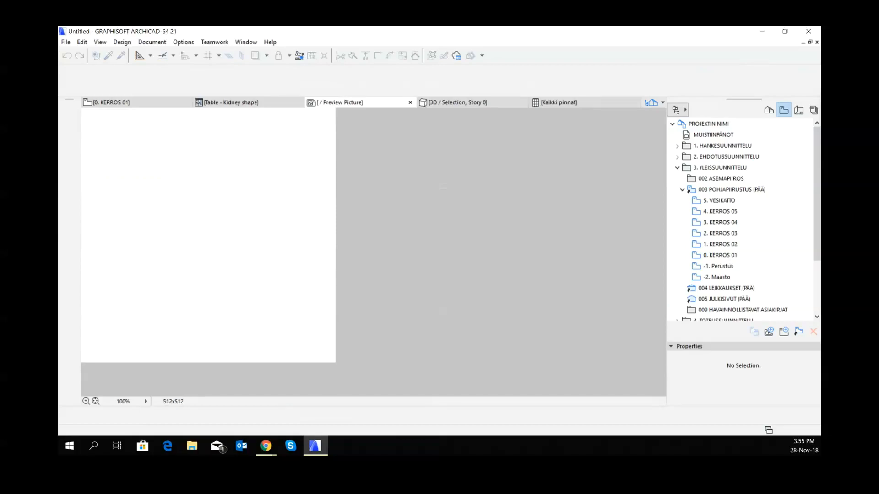
- Paste the copied photo of a kidney-shaped table as the preview picture, and close the library part with its changes saved
{"action": "key", "text": "alt+Tab"}
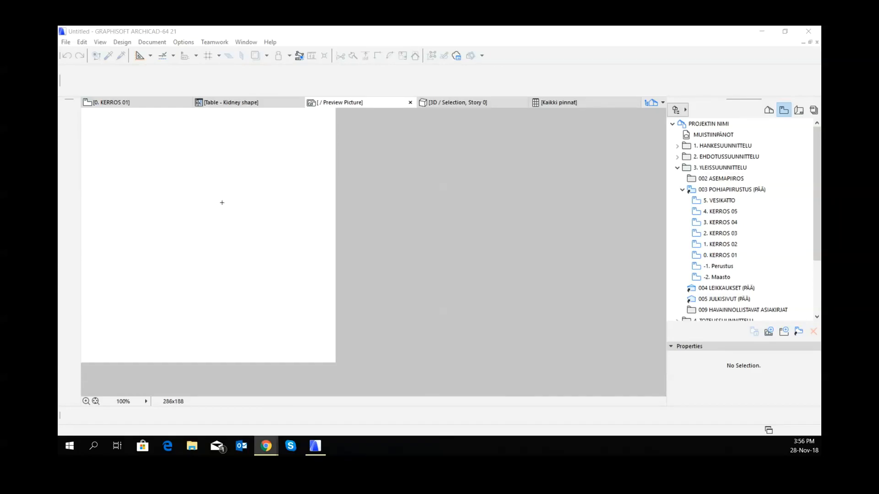
{"action": "right_click", "coordinate": [189, 226]}
{"action": "left_click", "coordinate": [192, 209]}
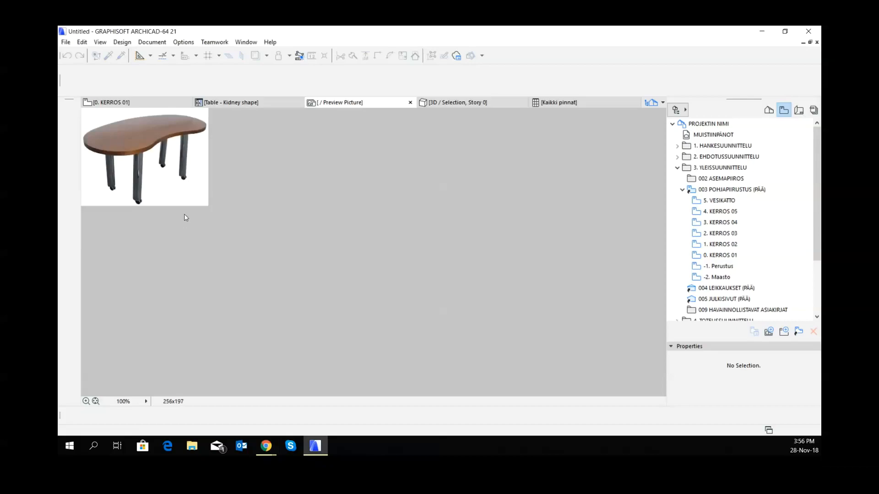
{"action": "left_click", "coordinate": [410, 102]}
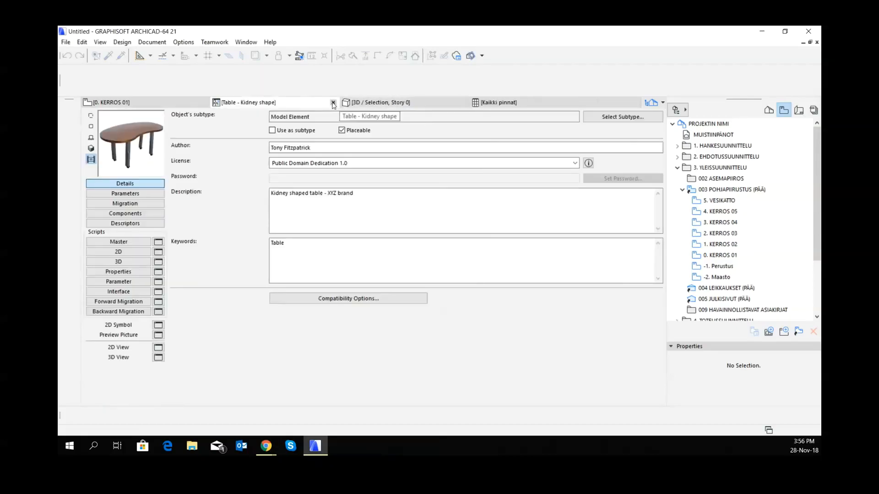
{"action": "left_click", "coordinate": [333, 103]}
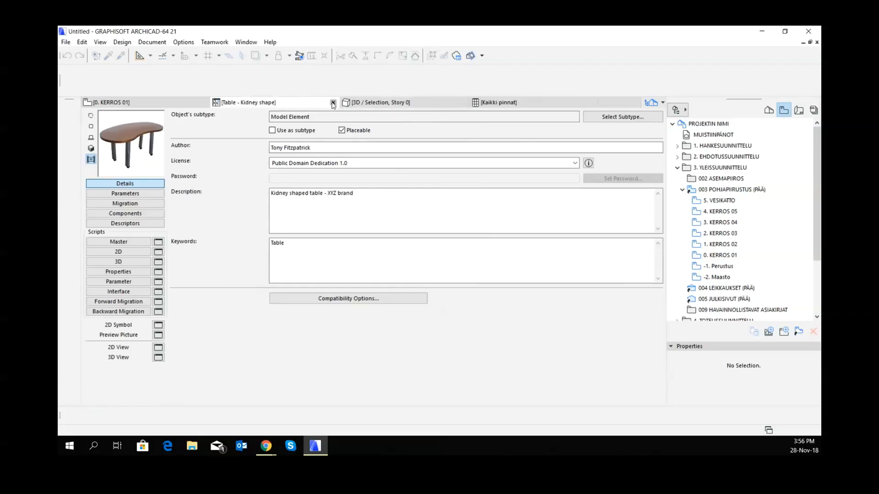
{"action": "left_click", "coordinate": [513, 193]}
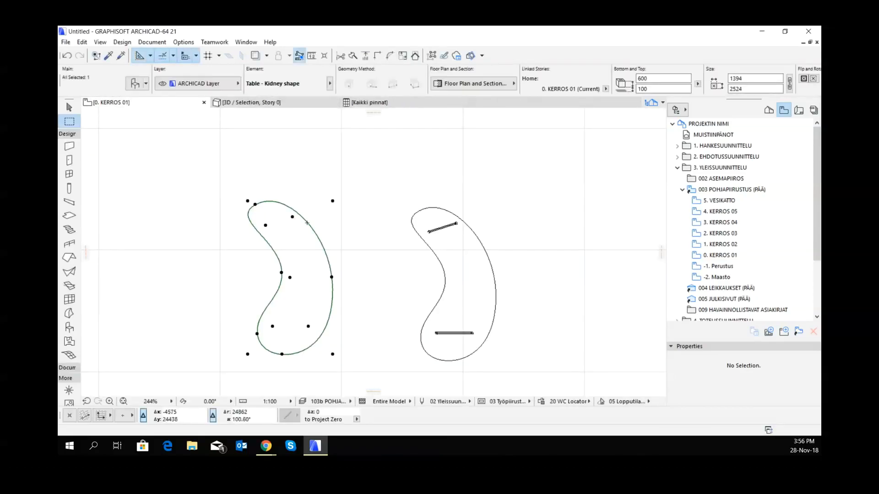
- In the placed table's object settings, show the 3D preview and set Surface 2 to TT46_Leikkaussalit
{"action": "left_click", "coordinate": [135, 85]}
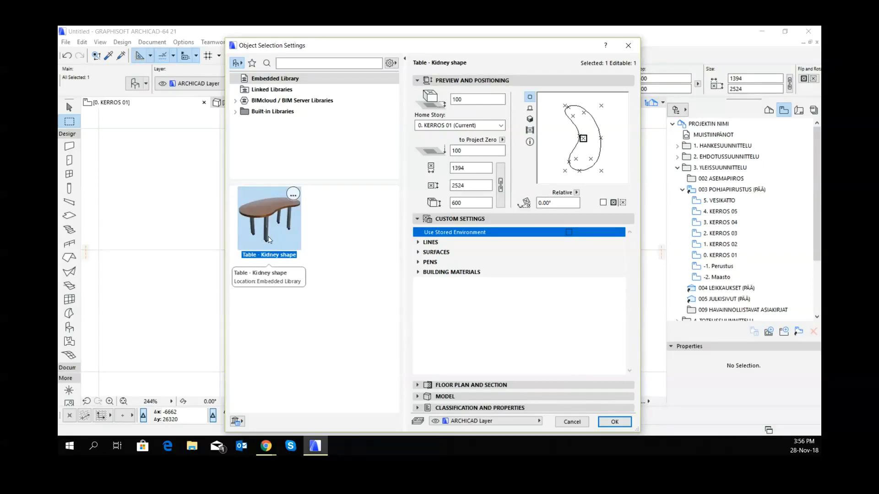
{"action": "left_click", "coordinate": [420, 243]}
{"action": "left_click", "coordinate": [419, 262]}
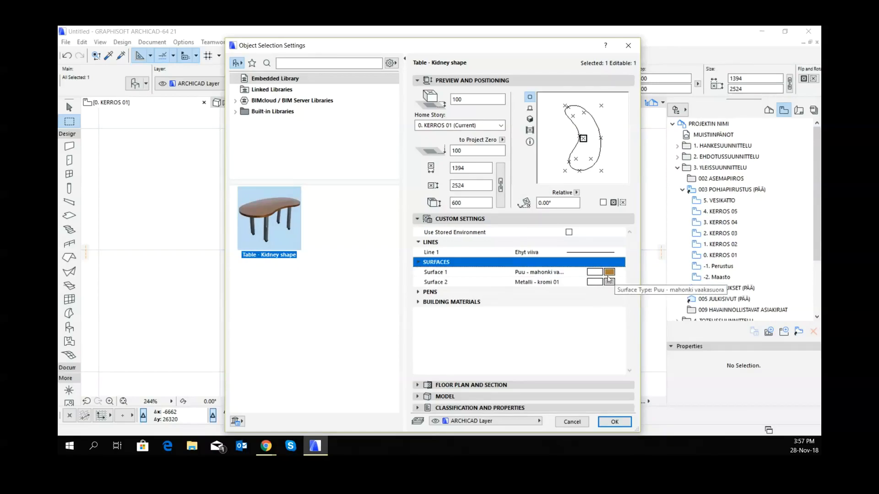
{"action": "left_click", "coordinate": [530, 119]}
{"action": "left_click", "coordinate": [609, 282]}
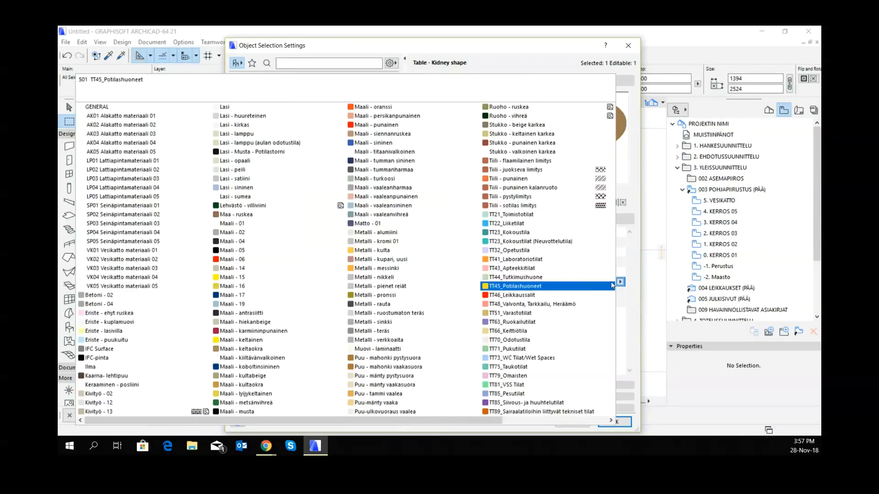
{"action": "left_click", "coordinate": [528, 296]}
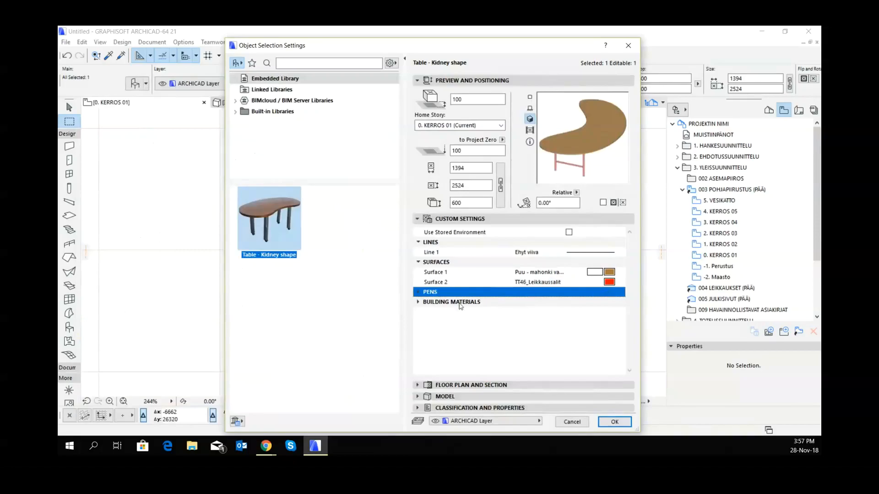
- Set the table's Pen 2 to pen 3, expand the building material settings, apply the changes and deselect the table
{"action": "left_click", "coordinate": [419, 294]}
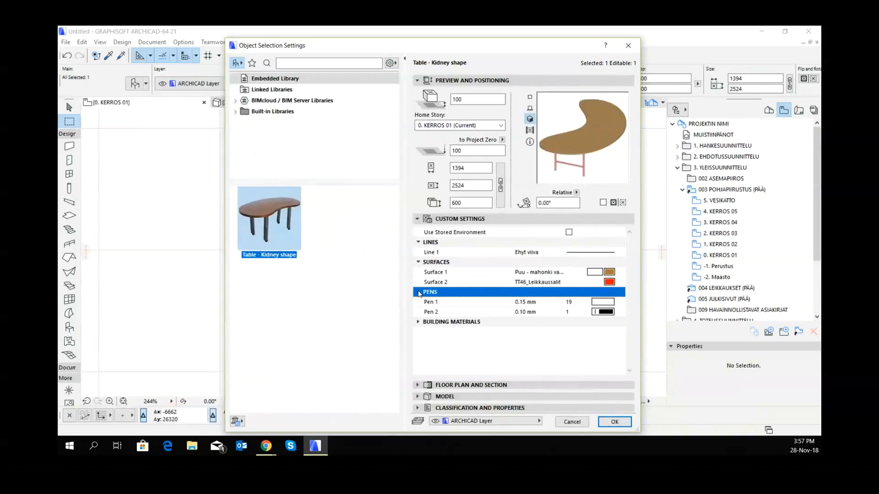
{"action": "left_click", "coordinate": [613, 314]}
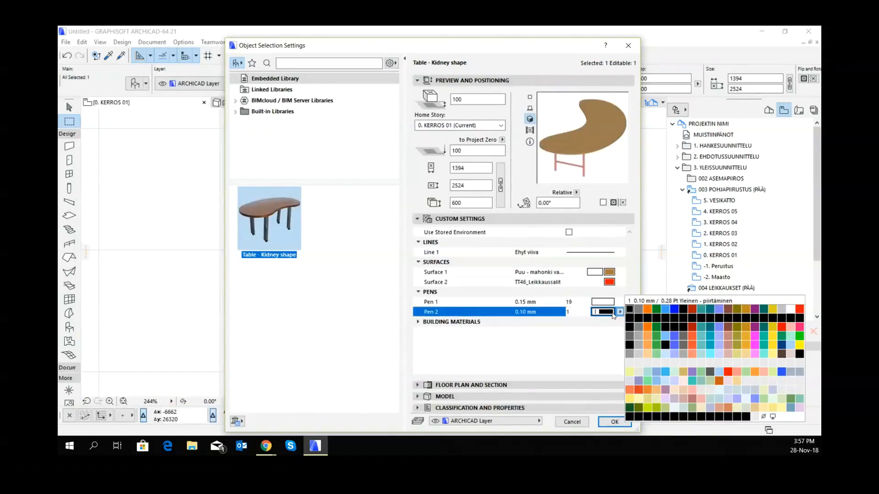
{"action": "left_click", "coordinate": [647, 309]}
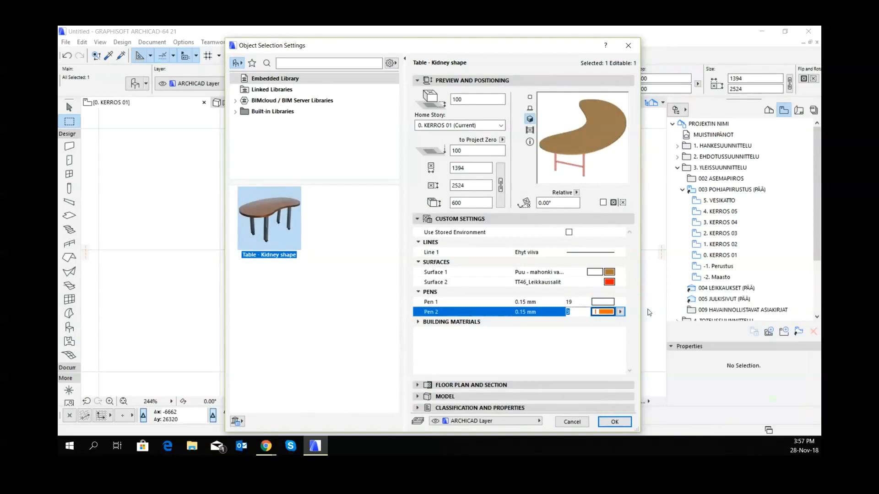
{"action": "left_click", "coordinate": [458, 322]}
{"action": "left_click", "coordinate": [418, 321]}
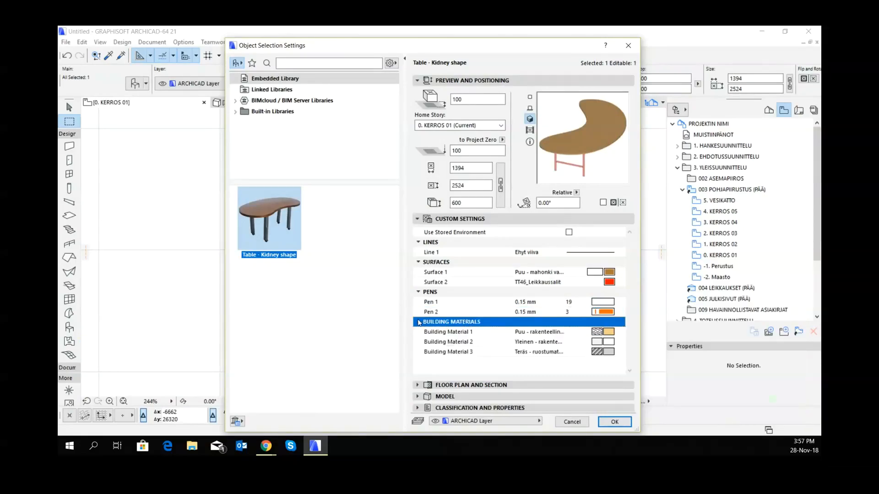
{"action": "left_click", "coordinate": [615, 423]}
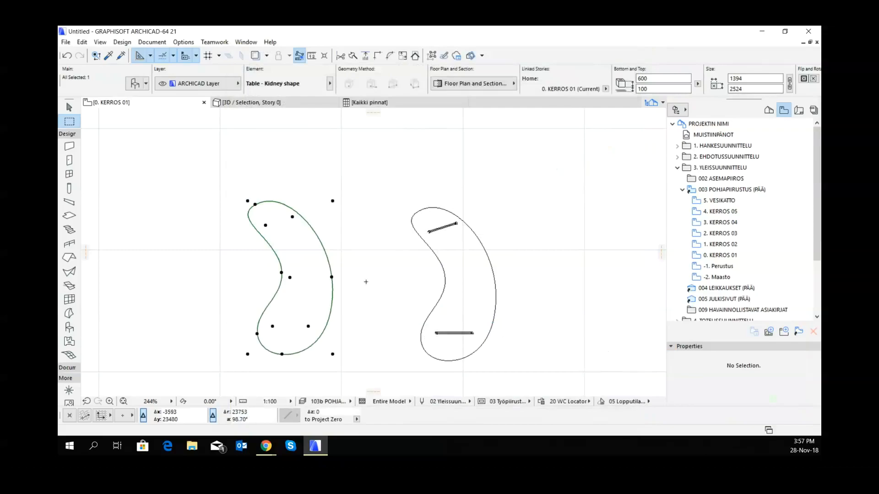
{"action": "key", "text": "Escape"}
{"action": "scroll", "coordinate": [316, 216], "scroll_direction": "up", "scroll_amount": 3}
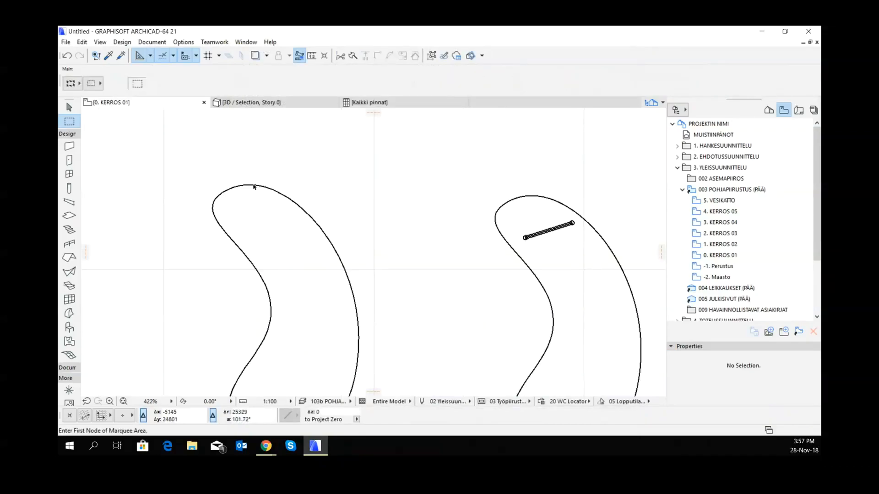
- Set Pen 1 of the placed kidney-shaped table without drawn legs to pen 3 and apply the settings
{"action": "scroll", "coordinate": [307, 229], "scroll_direction": "down", "scroll_amount": 3}
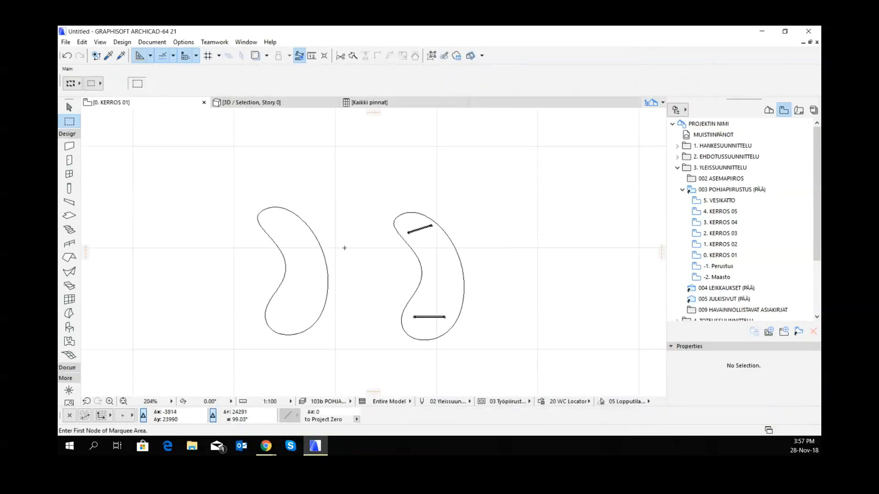
{"action": "left_click", "coordinate": [69, 107]}
{"action": "left_click", "coordinate": [263, 210]}
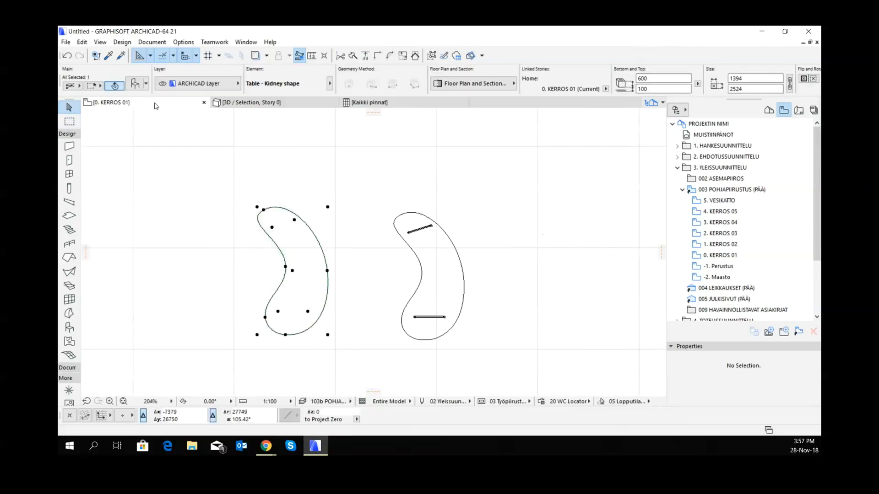
{"action": "left_click", "coordinate": [135, 84]}
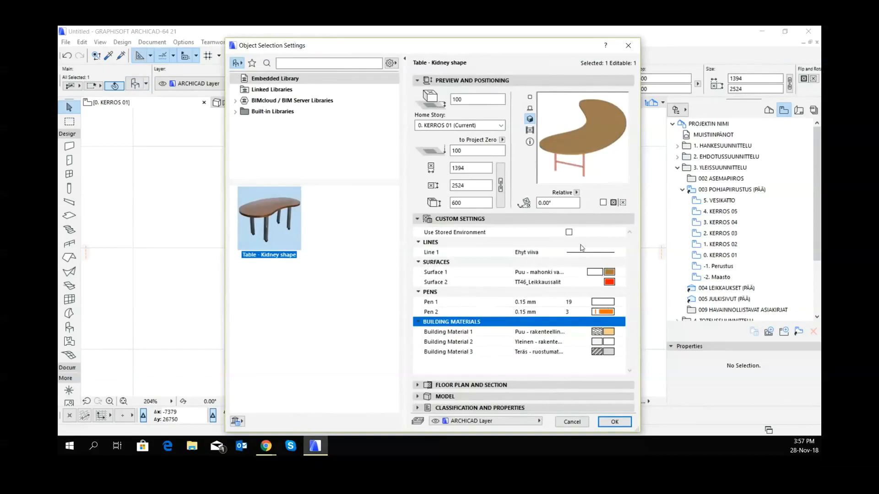
{"action": "left_click", "coordinate": [607, 303]}
{"action": "left_click", "coordinate": [647, 302]}
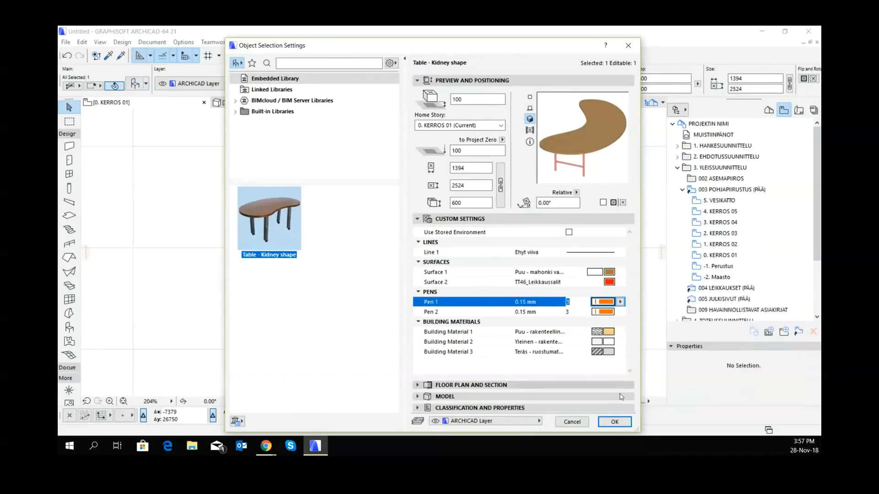
{"action": "left_click", "coordinate": [615, 422]}
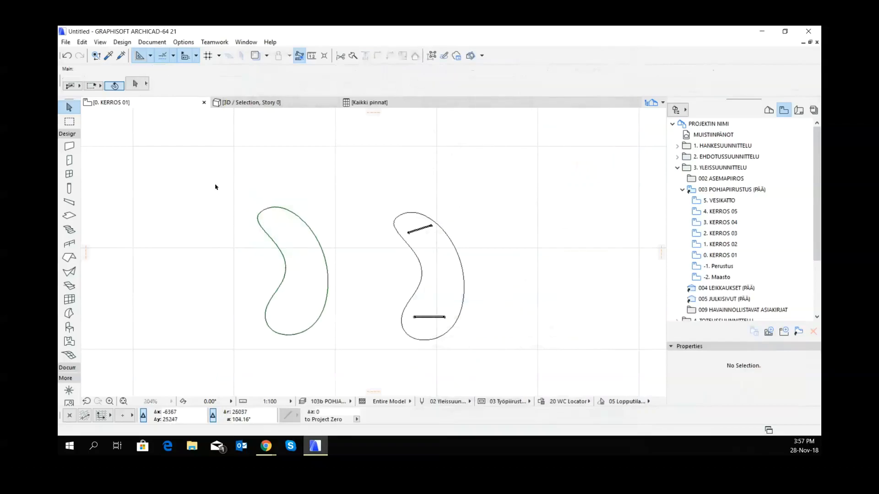
- Review the placed table's model, classification and property settings and the available layers in its object settings
{"action": "left_click_drag", "start_coordinate": [223, 191], "coordinate": [348, 288]}
{"action": "left_click", "coordinate": [137, 86]}
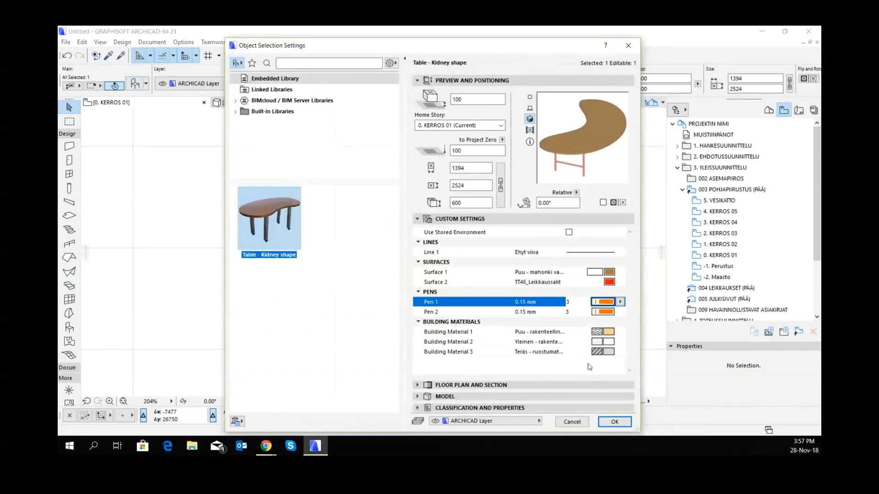
{"action": "left_click", "coordinate": [445, 397]}
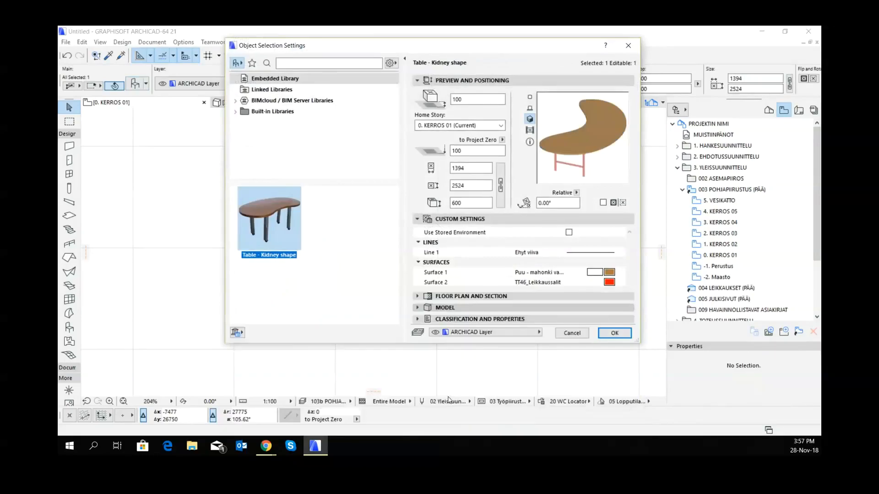
{"action": "left_click", "coordinate": [471, 292]}
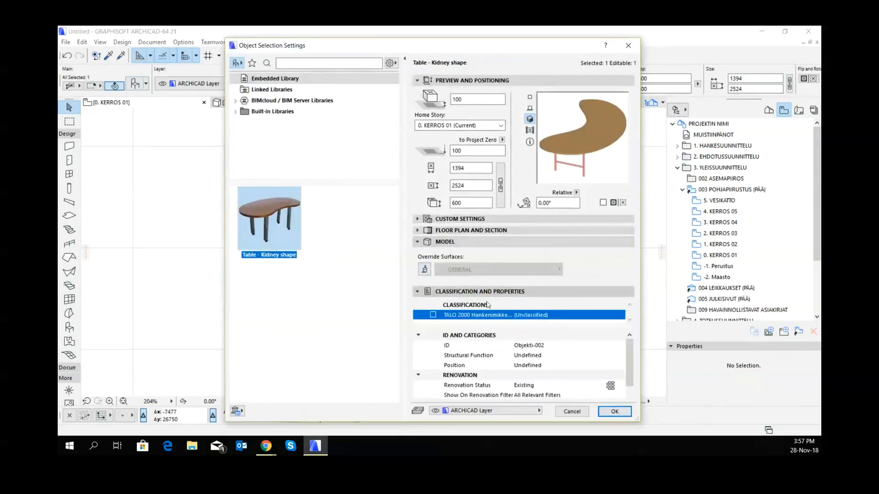
{"action": "scroll", "coordinate": [533, 366], "scroll_direction": "down", "scroll_amount": 3}
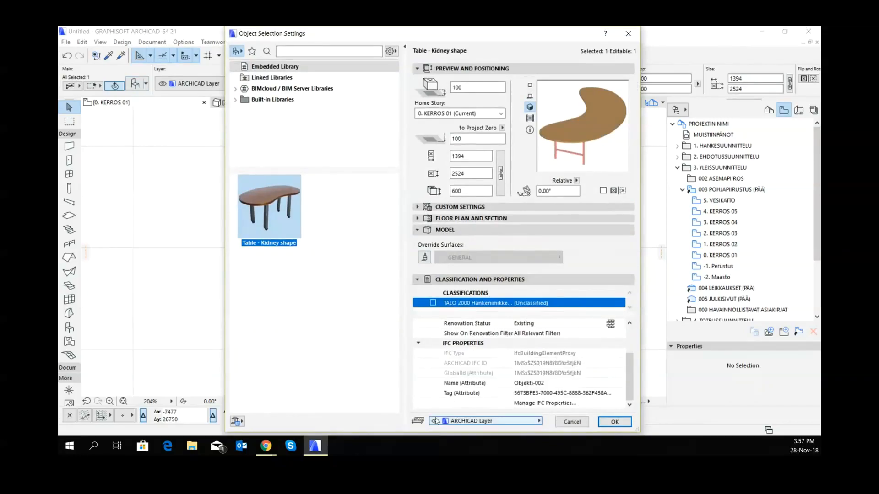
{"action": "left_click", "coordinate": [534, 424]}
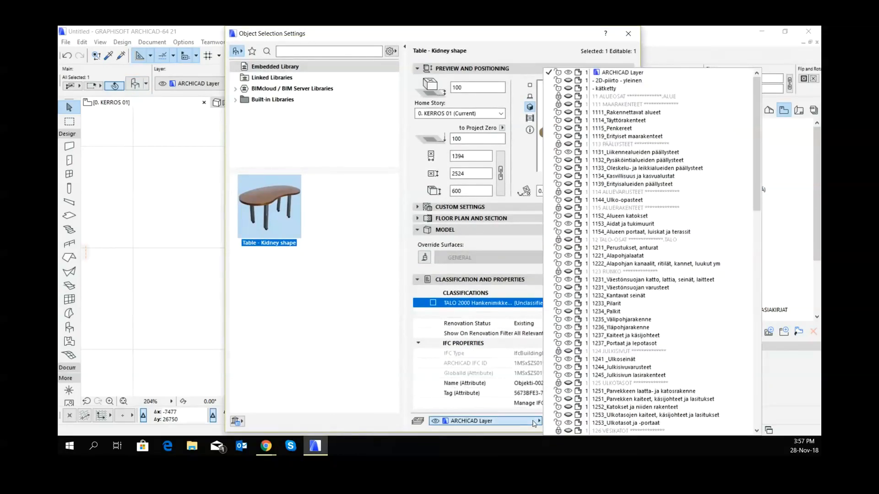
{"action": "left_click", "coordinate": [505, 336]}
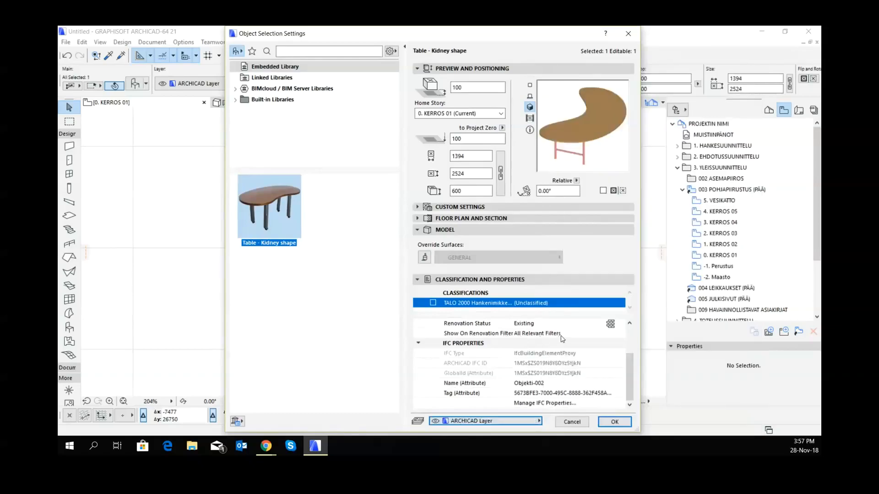
{"action": "scroll", "coordinate": [529, 334], "scroll_direction": "up", "scroll_amount": 2}
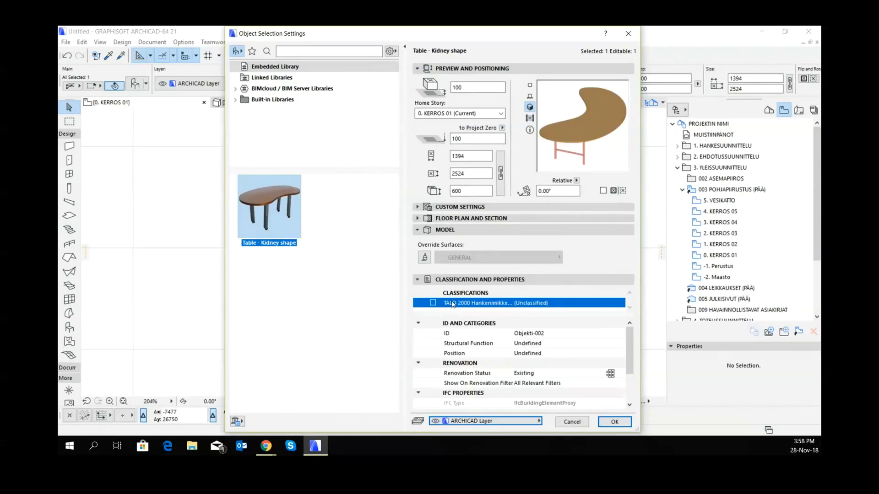
{"action": "left_click", "coordinate": [614, 422]}
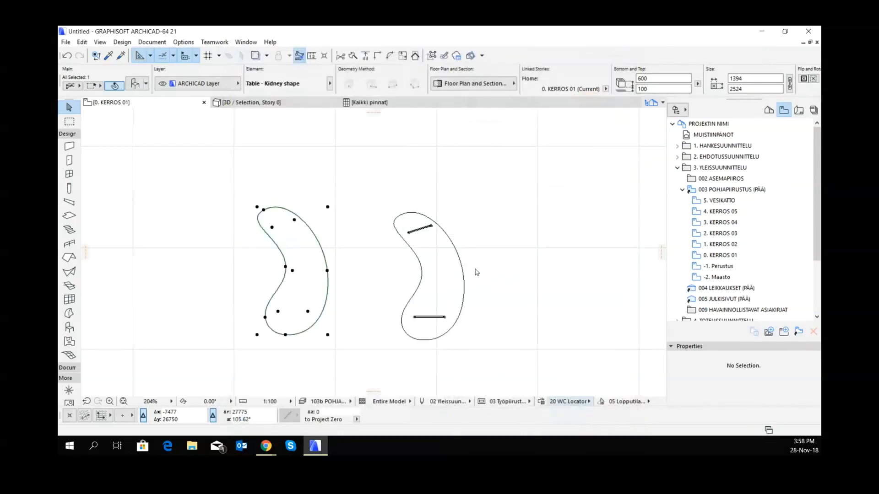
{"action": "left_click", "coordinate": [136, 85]}
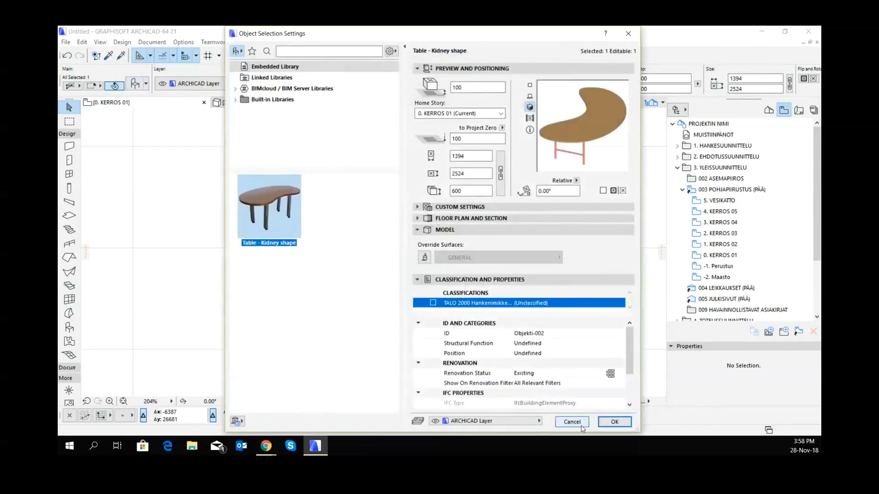
{"action": "left_click", "coordinate": [580, 424]}
- Open the selected table's library part for editing and bring up its parameter list
{"action": "left_click", "coordinate": [63, 42]}
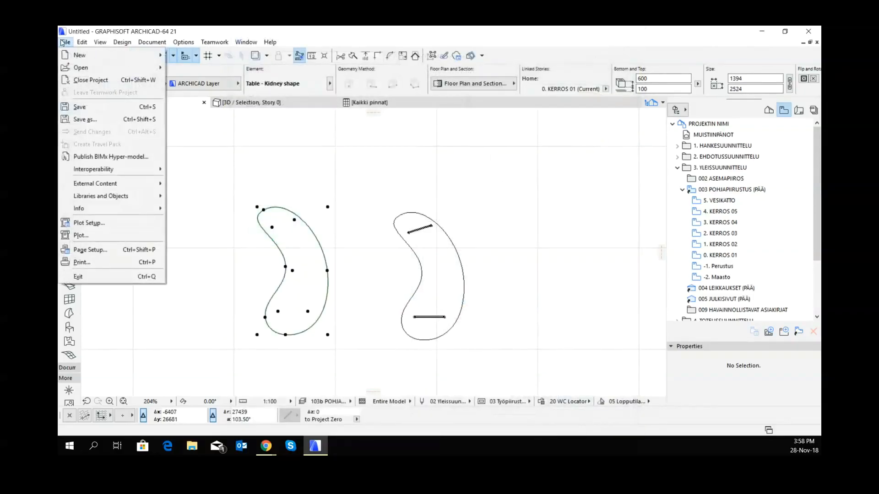
{"action": "mouse_move", "coordinate": [123, 199]}
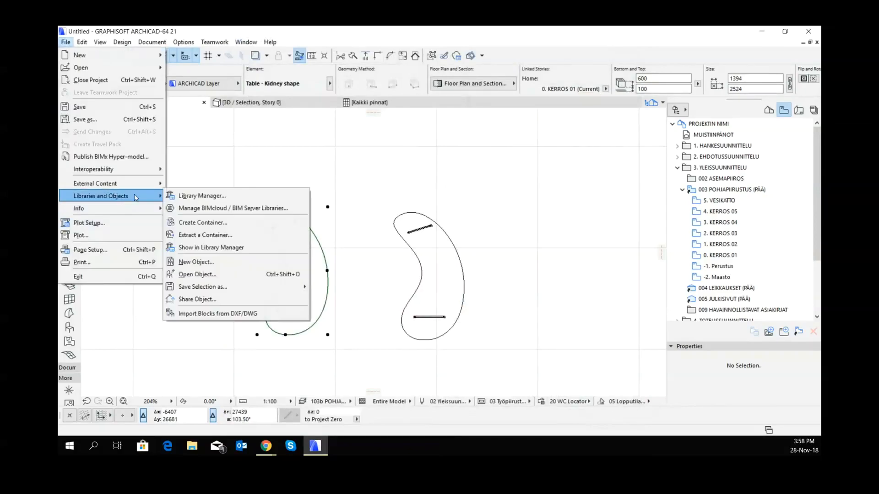
{"action": "left_click", "coordinate": [260, 275]}
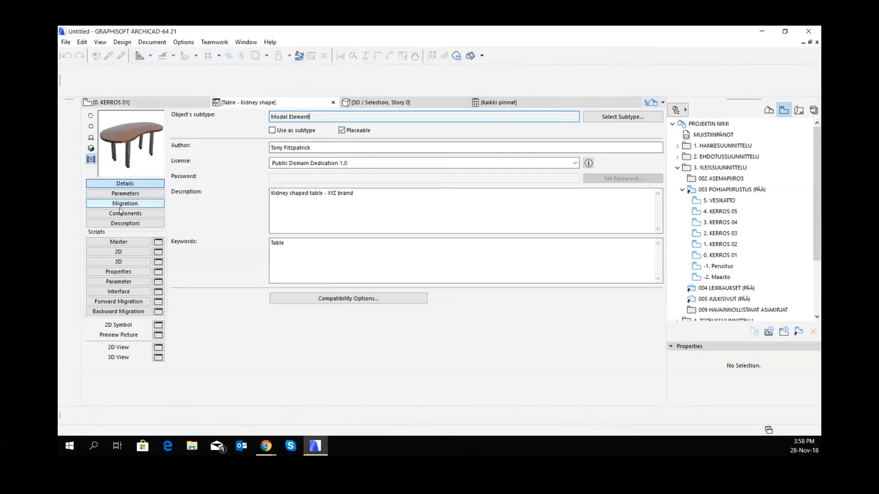
{"action": "left_click", "coordinate": [125, 194]}
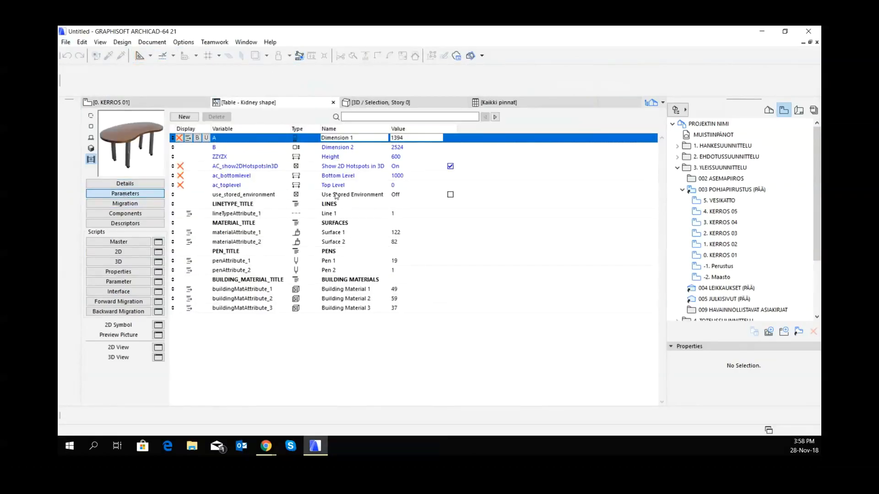
- Hide the Dimension 1, Dimension 2 and Height parameters, and close the library part with its changes saved
{"action": "left_click", "coordinate": [180, 149]}
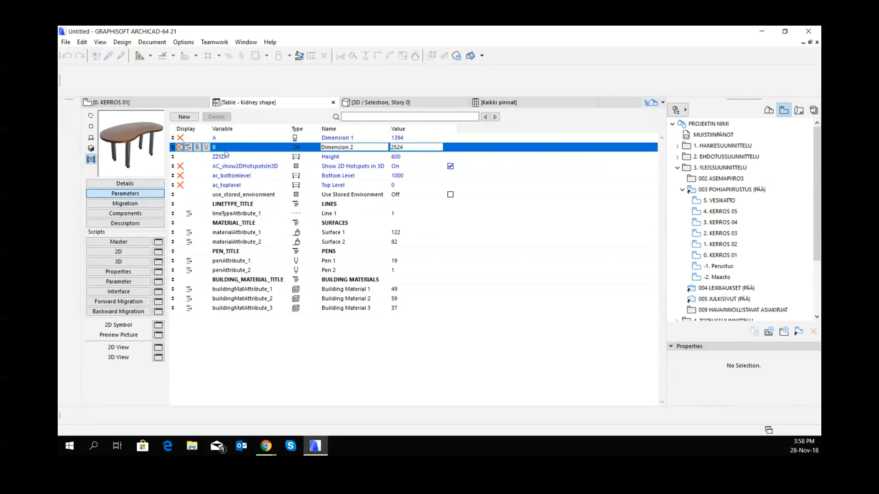
{"action": "left_click", "coordinate": [180, 157]}
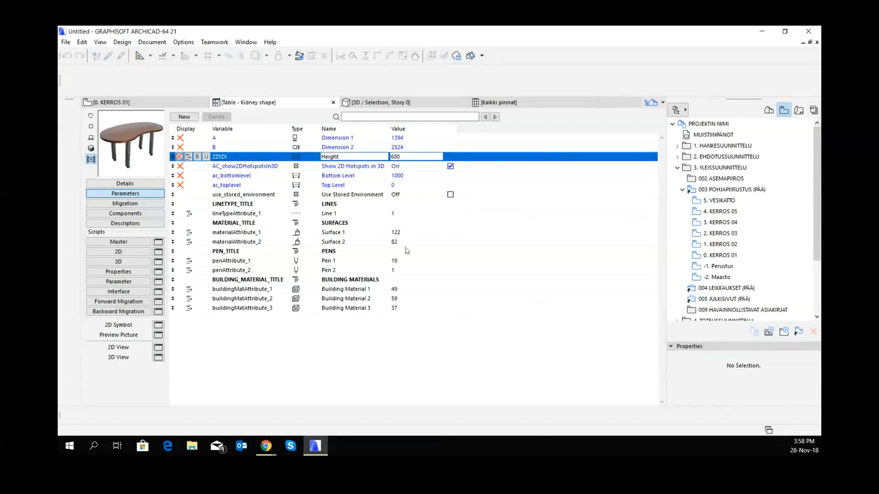
{"action": "left_click", "coordinate": [331, 104]}
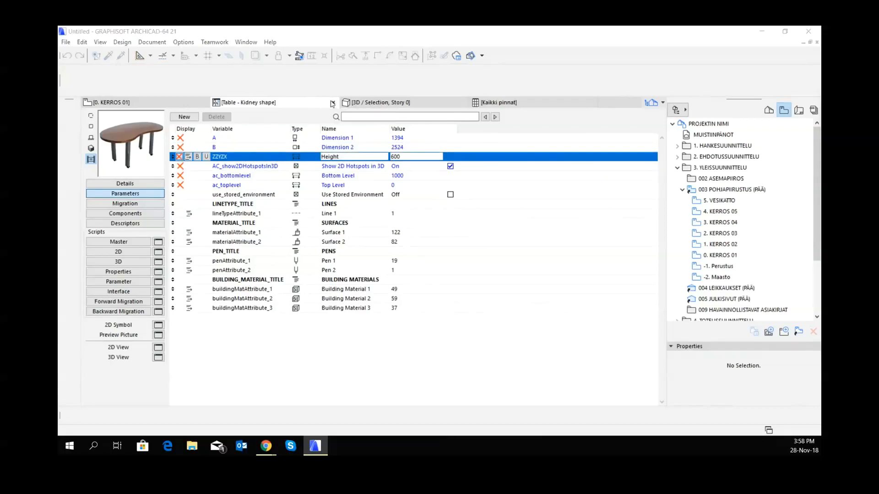
{"action": "left_click", "coordinate": [507, 193]}
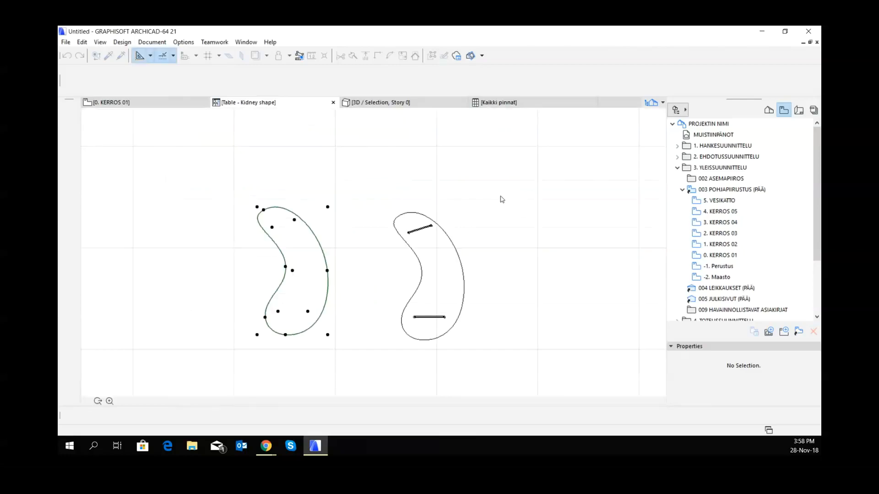
- Check the placed table's object settings for its size fields and custom settings
{"action": "left_click", "coordinate": [136, 83]}
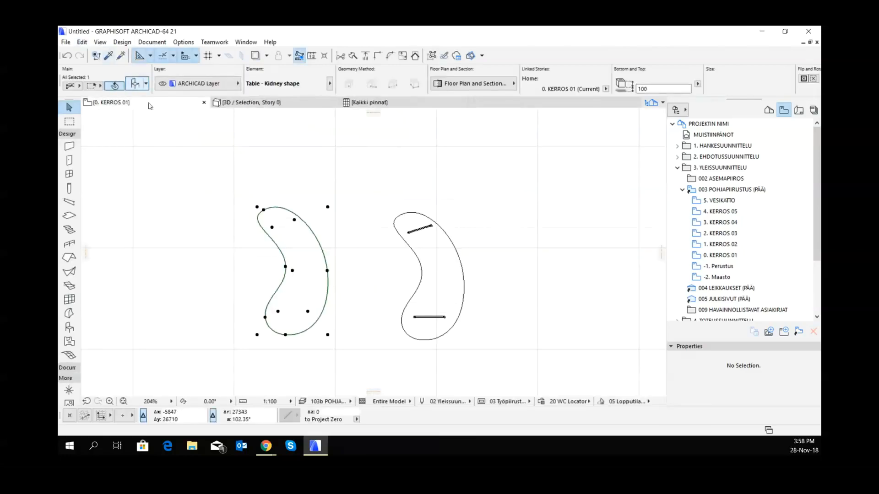
{"action": "left_click", "coordinate": [443, 208]}
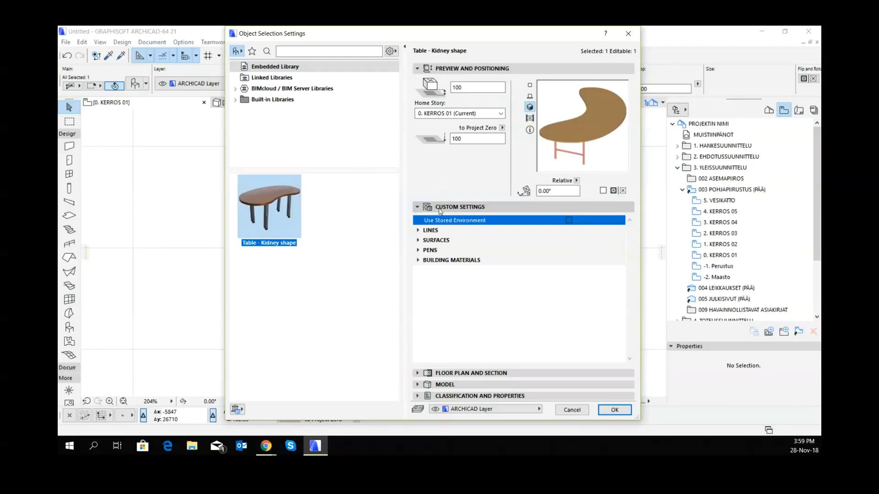
{"action": "left_click", "coordinate": [572, 410]}
{"action": "left_click", "coordinate": [66, 41]}
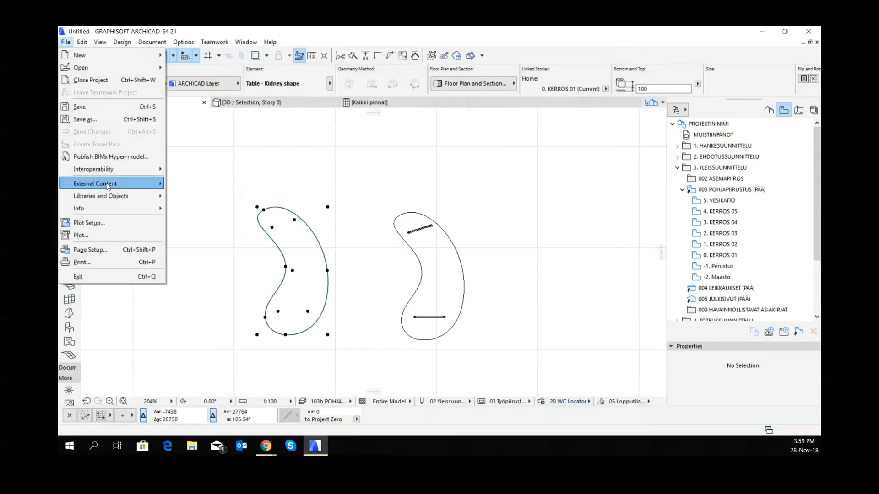
{"action": "mouse_move", "coordinate": [101, 200]}
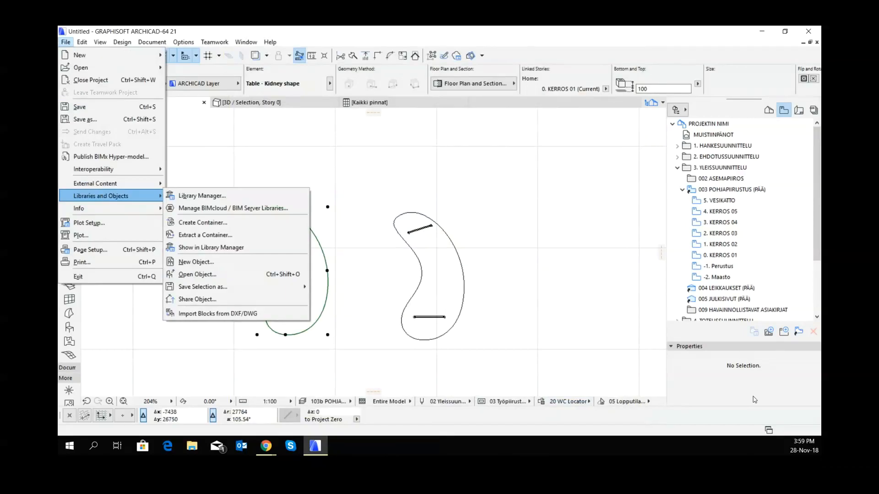
{"action": "left_click", "coordinate": [467, 216]}
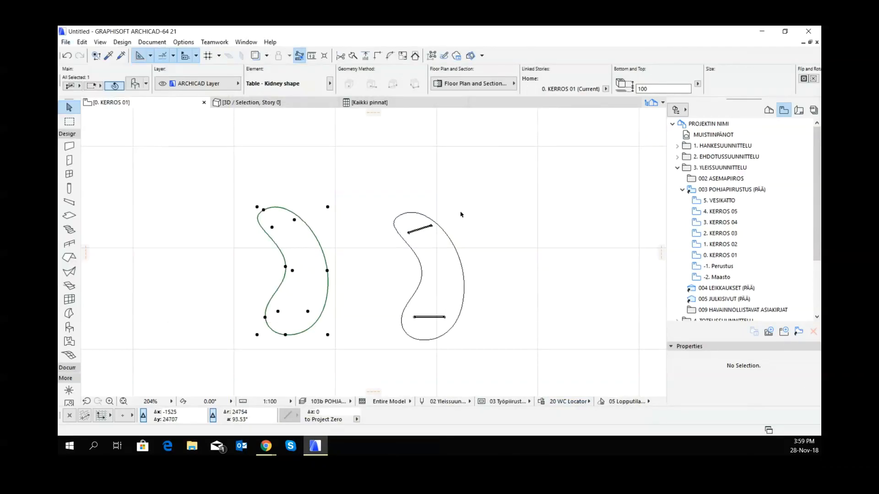
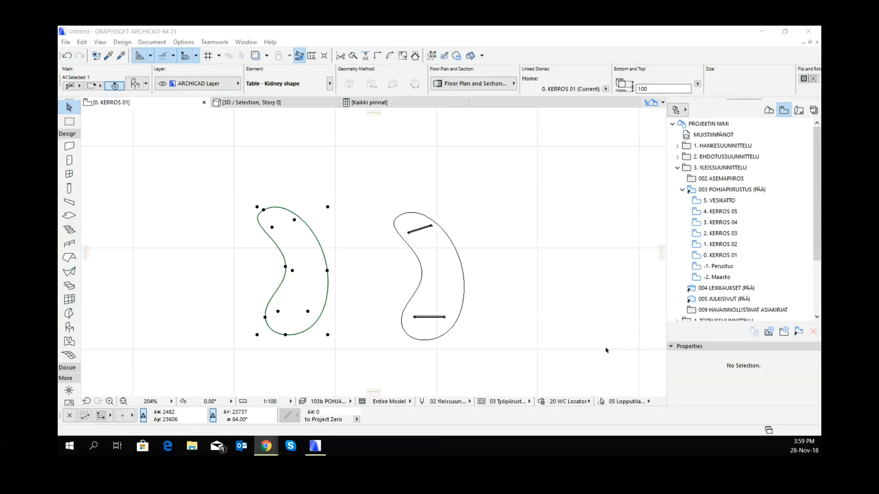
- Place a straight elevation line JS-01 just below the two tables in the floor plan, looking up towards them
{"action": "scroll", "coordinate": [363, 261], "scroll_direction": "down", "scroll_amount": 3}
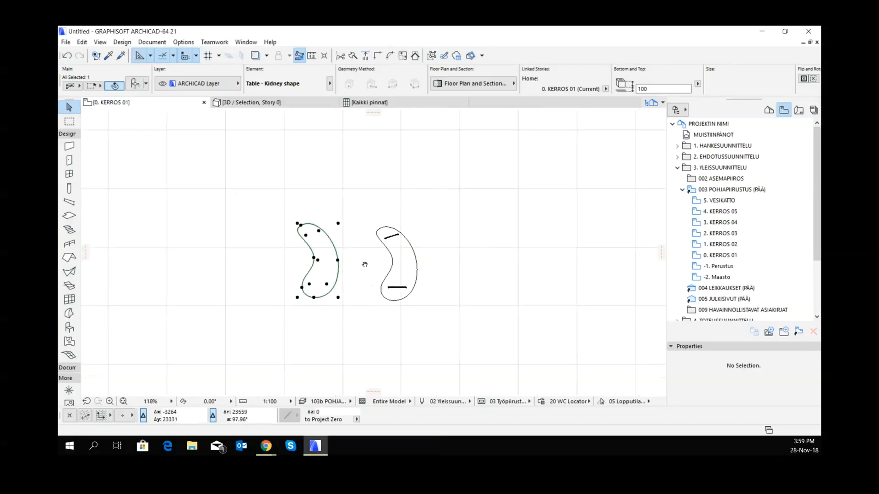
{"action": "left_click", "coordinate": [358, 263]}
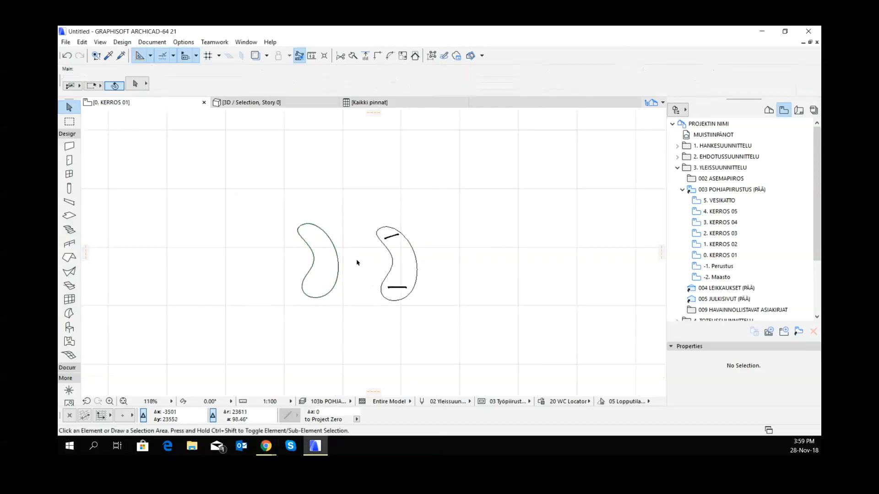
{"action": "left_click", "coordinate": [69, 369]}
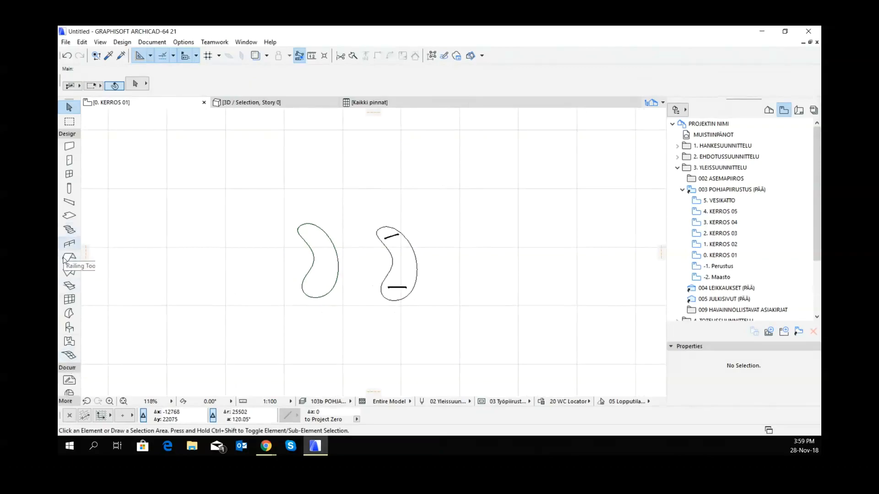
{"action": "left_click", "coordinate": [67, 402]}
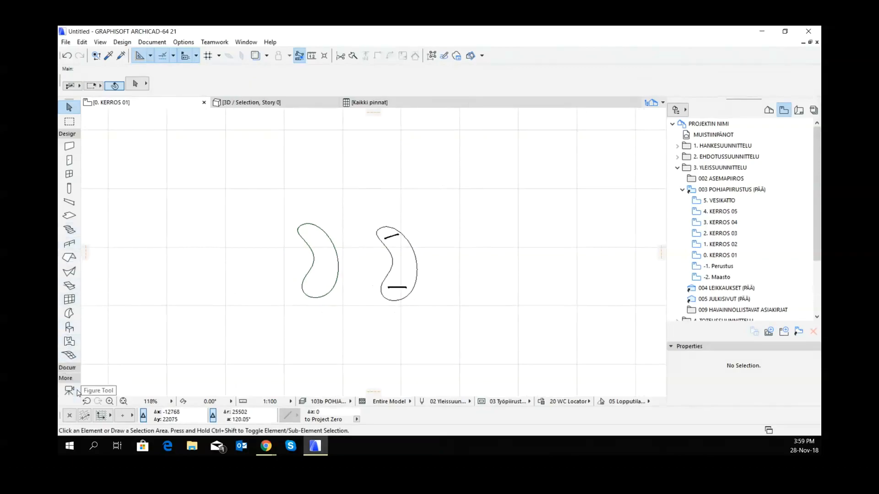
{"action": "left_click", "coordinate": [67, 133]}
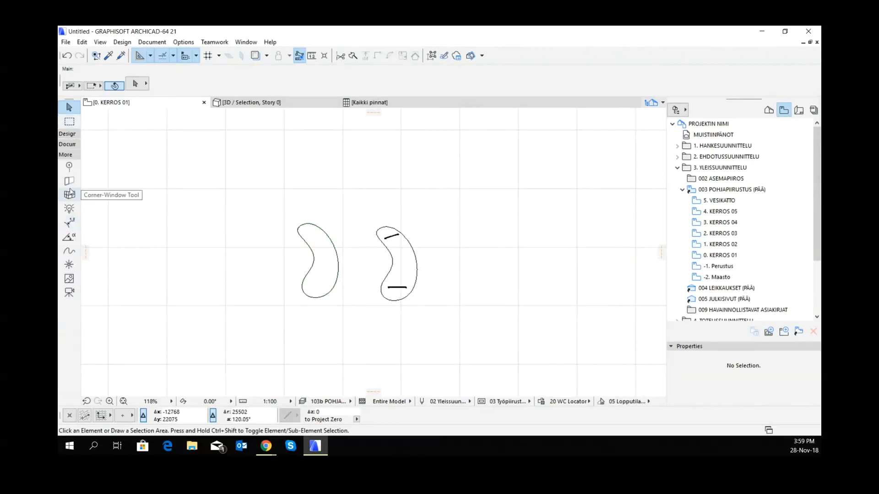
{"action": "left_click", "coordinate": [67, 144]}
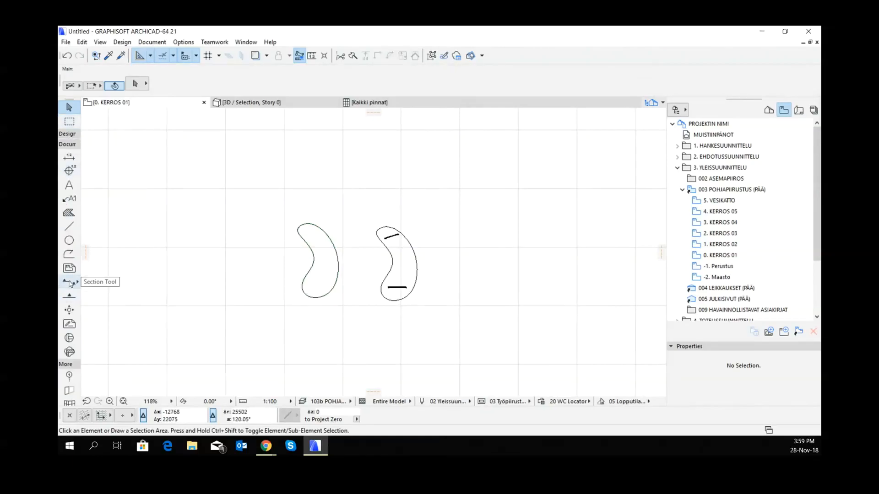
{"action": "left_click", "coordinate": [69, 295]}
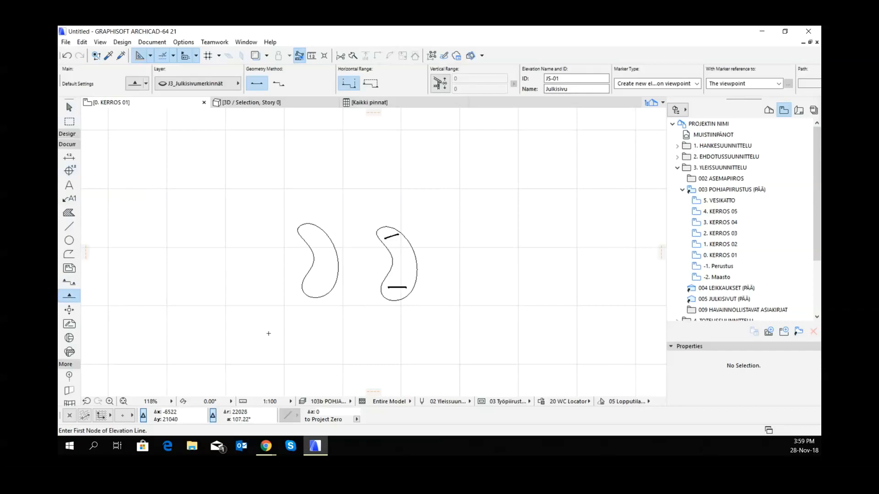
{"action": "left_click", "coordinate": [224, 331]}
{"action": "left_click", "coordinate": [409, 193]}
{"action": "left_click", "coordinate": [482, 331]}
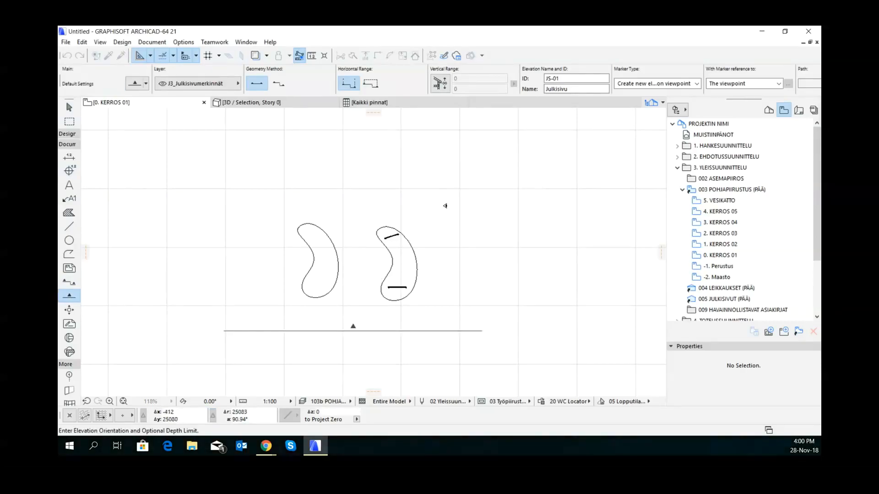
{"action": "left_click", "coordinate": [355, 335]}
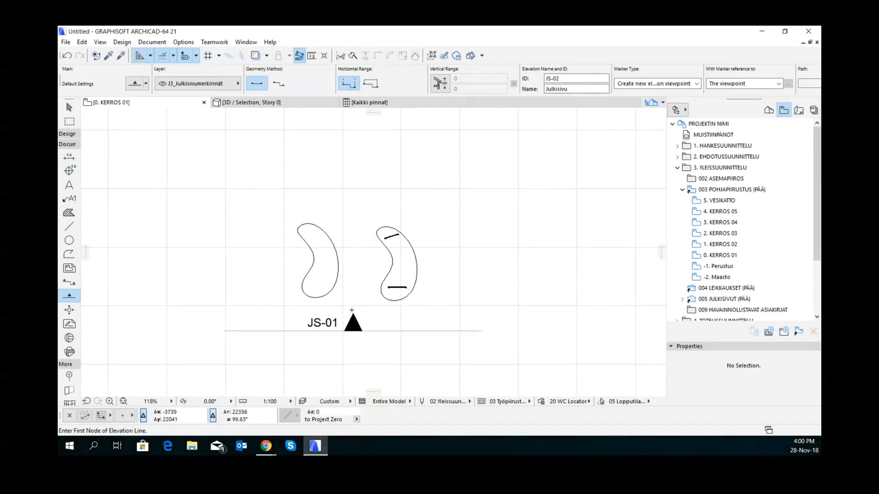
- Open the JS-01 elevation with the current view settings
{"action": "left_click", "coordinate": [379, 331], "text": "shift"}
{"action": "right_click", "coordinate": [382, 331]}
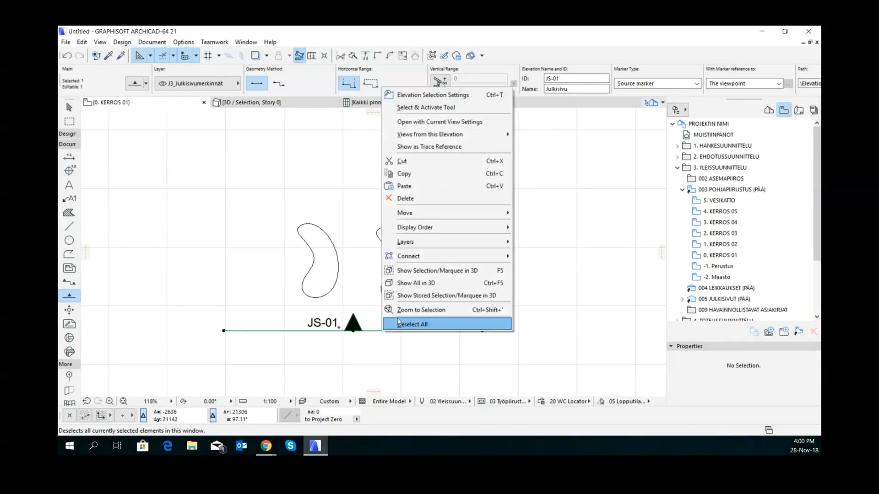
{"action": "mouse_move", "coordinate": [414, 242]}
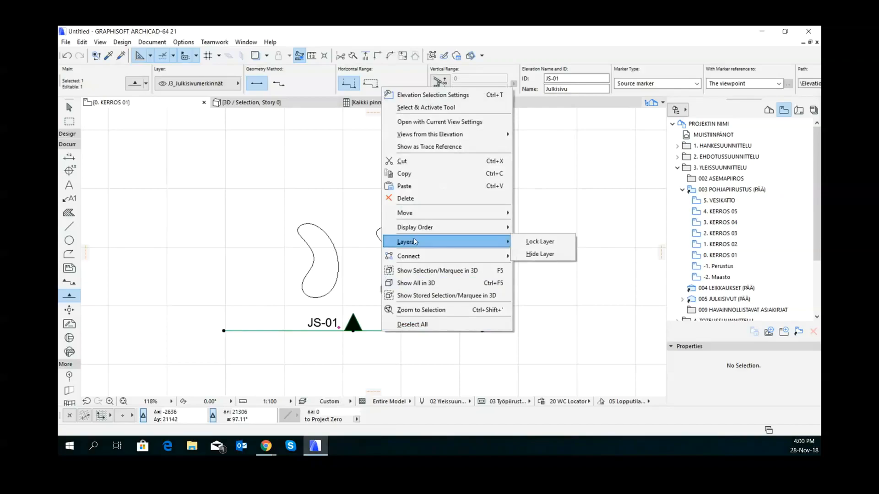
{"action": "left_click", "coordinate": [441, 122]}
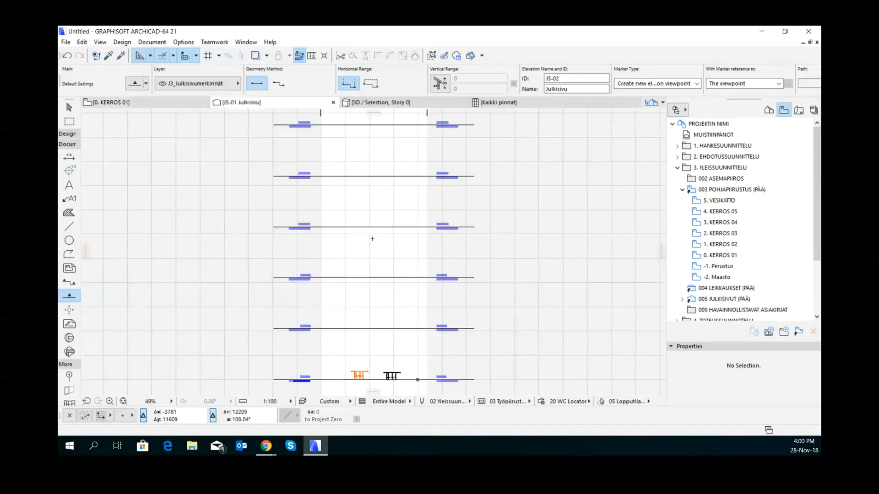
- Move the Kidney shape table object down by 100 in the elevation so its legs stand on the ±0.000 story line
{"action": "scroll", "coordinate": [371, 379], "scroll_direction": "up", "scroll_amount": 5}
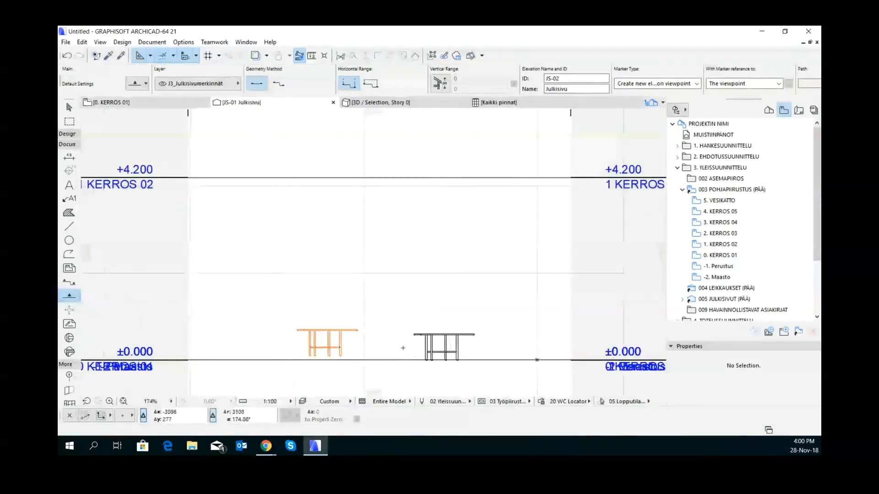
{"action": "left_click", "coordinate": [338, 333]}
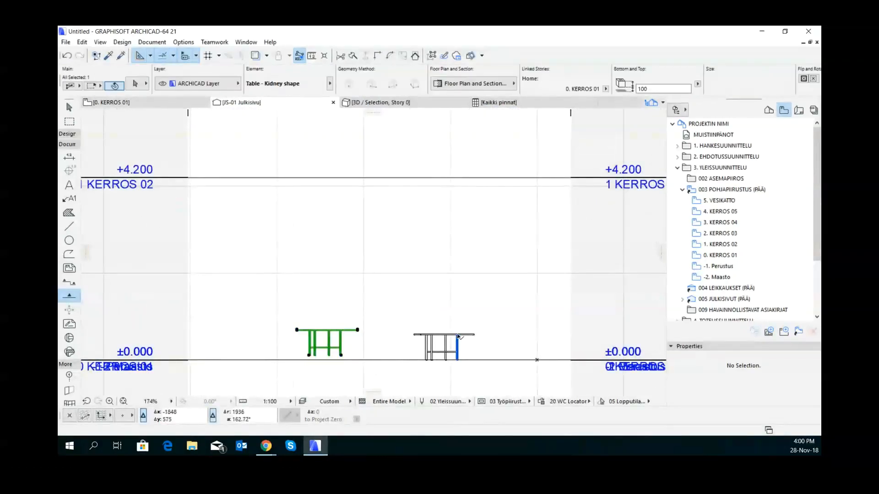
{"action": "scroll", "coordinate": [349, 355], "scroll_direction": "up", "scroll_amount": 3}
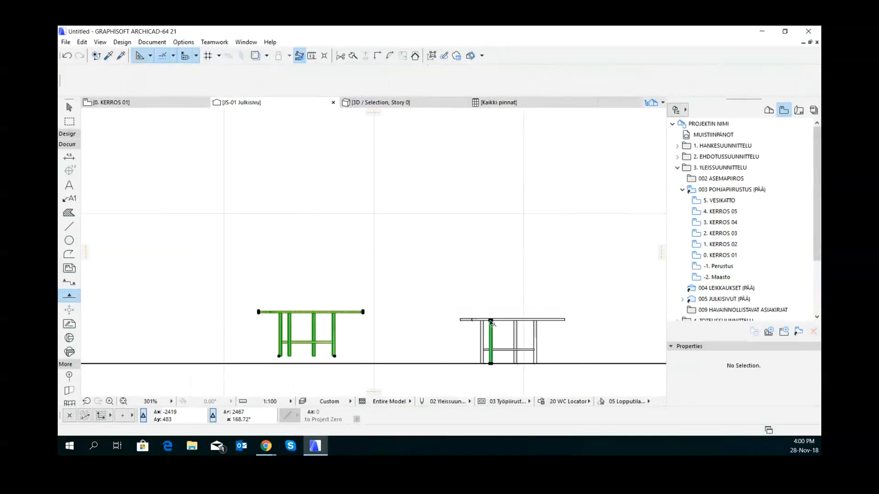
{"action": "left_click", "coordinate": [494, 320]}
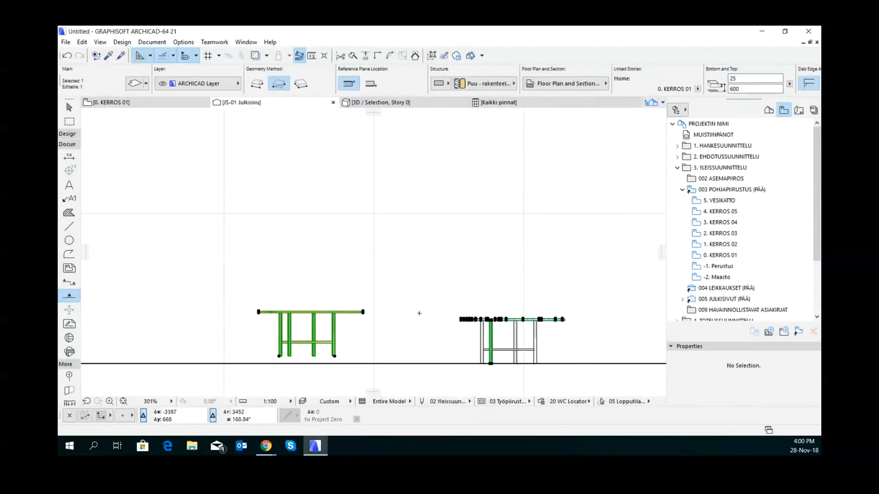
{"action": "key", "text": "Escape"}
{"action": "left_click", "coordinate": [337, 354]}
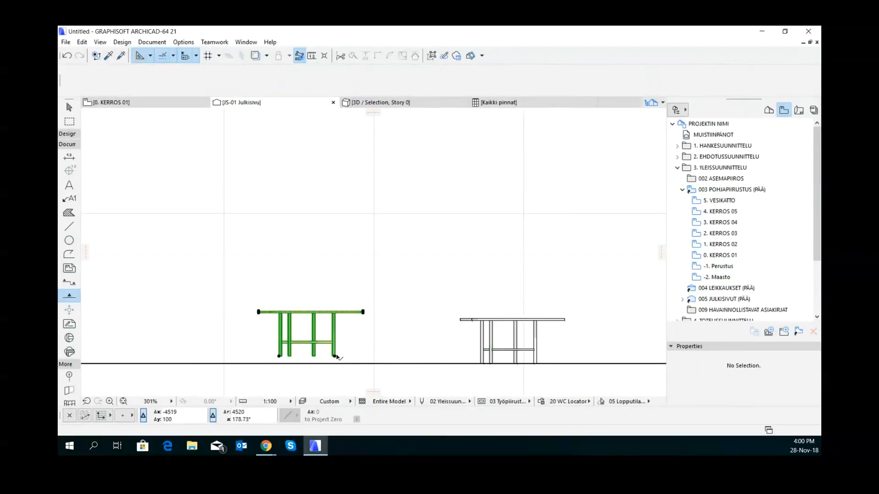
{"action": "key", "text": "ctrl+d"}
{"action": "left_click", "coordinate": [335, 356]}
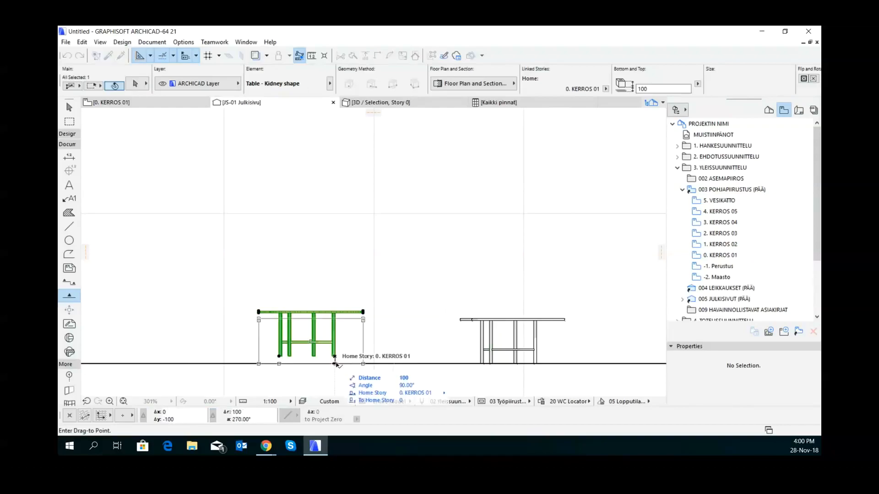
{"action": "left_click", "coordinate": [334, 364]}
{"action": "key", "text": "Escape"}
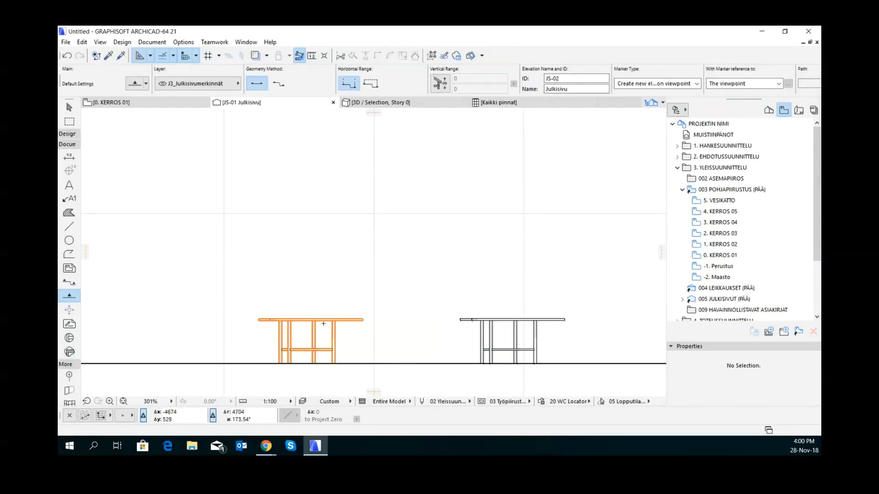
- Show only the lowered table object in 3D and inspect it from an angle above
{"action": "left_click", "coordinate": [330, 320]}
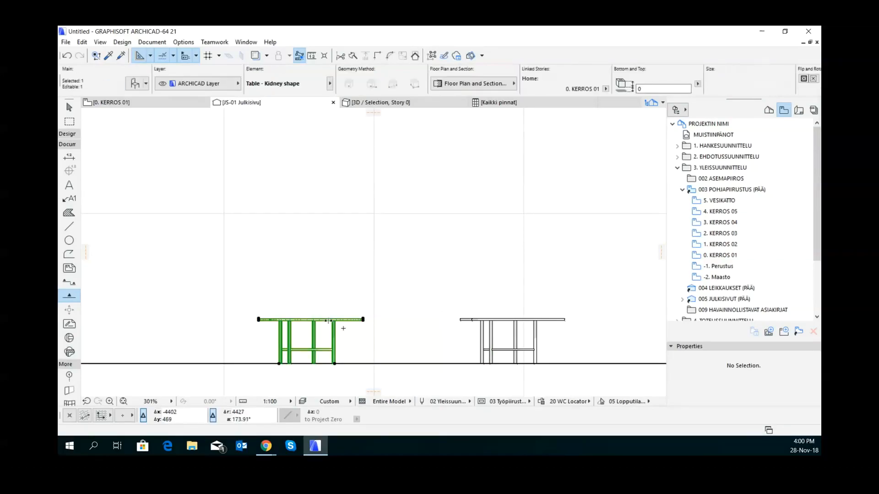
{"action": "key", "text": "F5"}
{"action": "scroll", "coordinate": [290, 287], "scroll_direction": "down", "scroll_amount": 2}
{"action": "middle_click_drag", "start_coordinate": [246, 281], "coordinate": [414, 314], "text": "shift"}
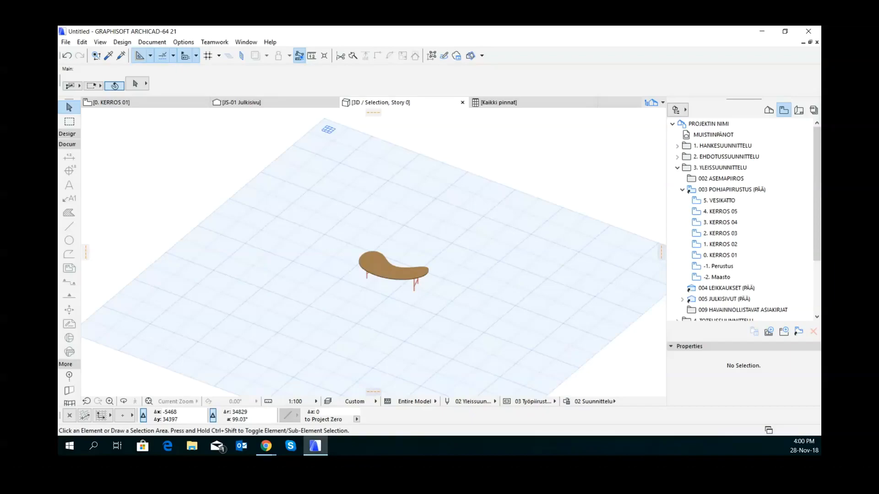
{"action": "left_click", "coordinate": [266, 446]}
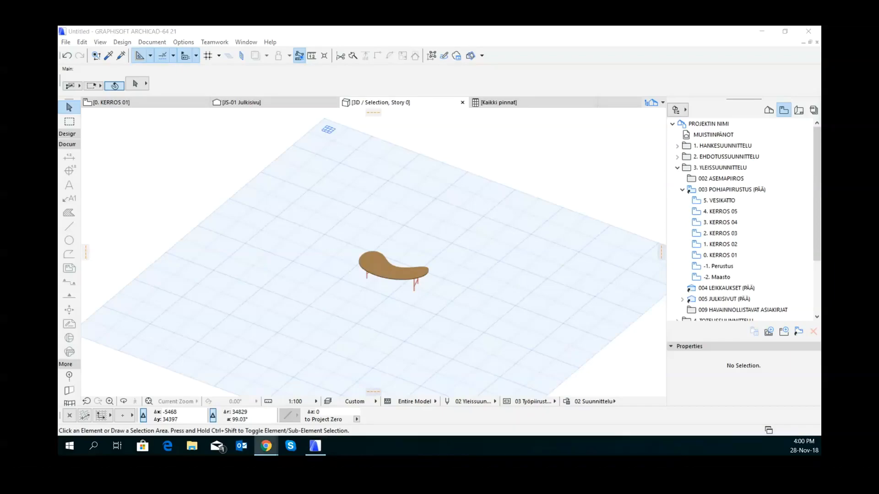